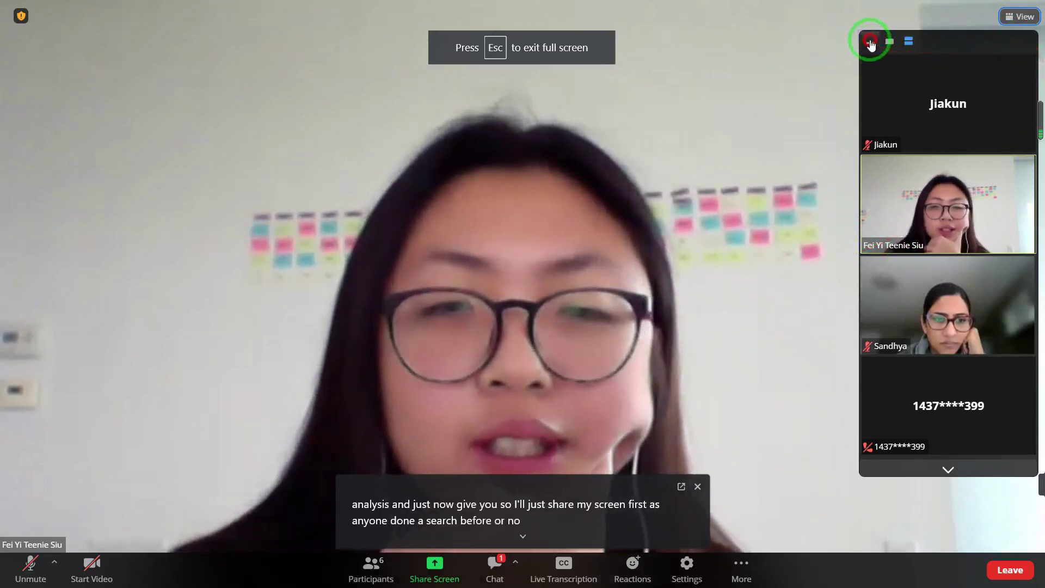
- Collapse the participant video thumbnails in the meeting window
{"action": "left_click", "coordinate": [871, 45]}
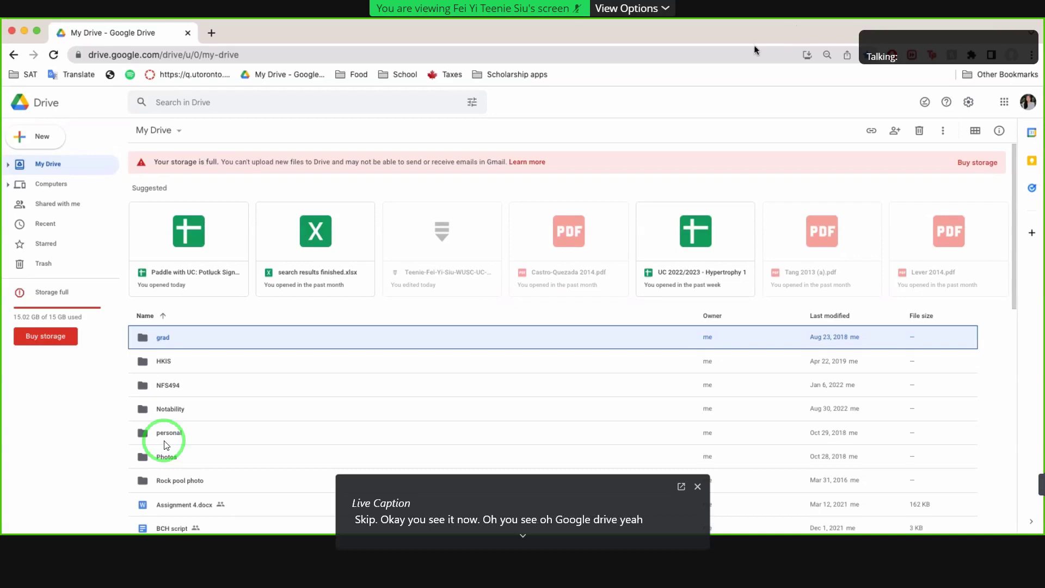
- Search Google for "medline u oft" in the browser
{"action": "left_click", "coordinate": [551, 55]}
{"action": "key", "text": "BackSpace"}
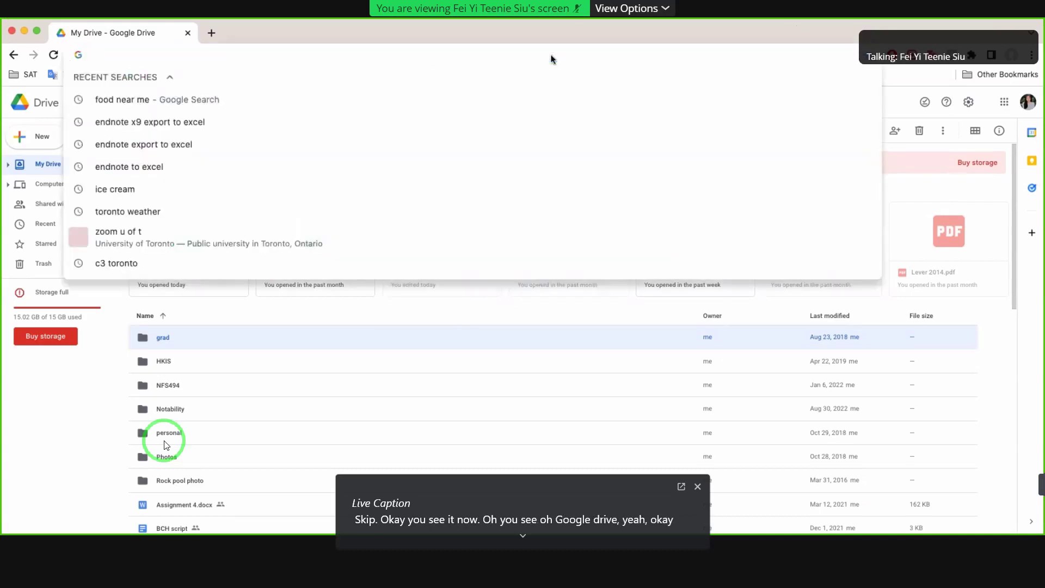
{"action": "type", "text": "m"}
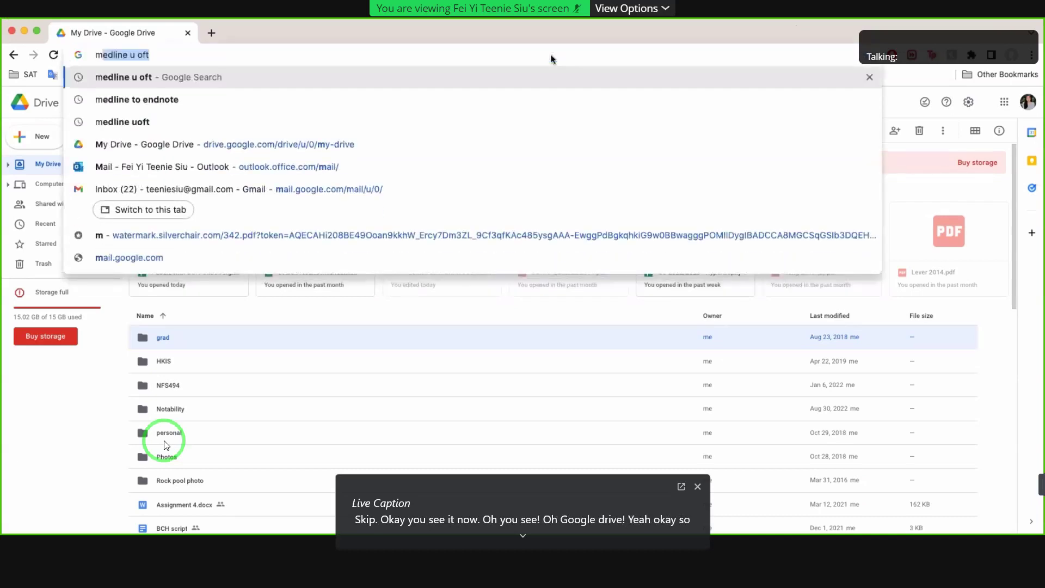
{"action": "key", "text": "BackSpace"}
{"action": "key", "text": "BackSpace"}
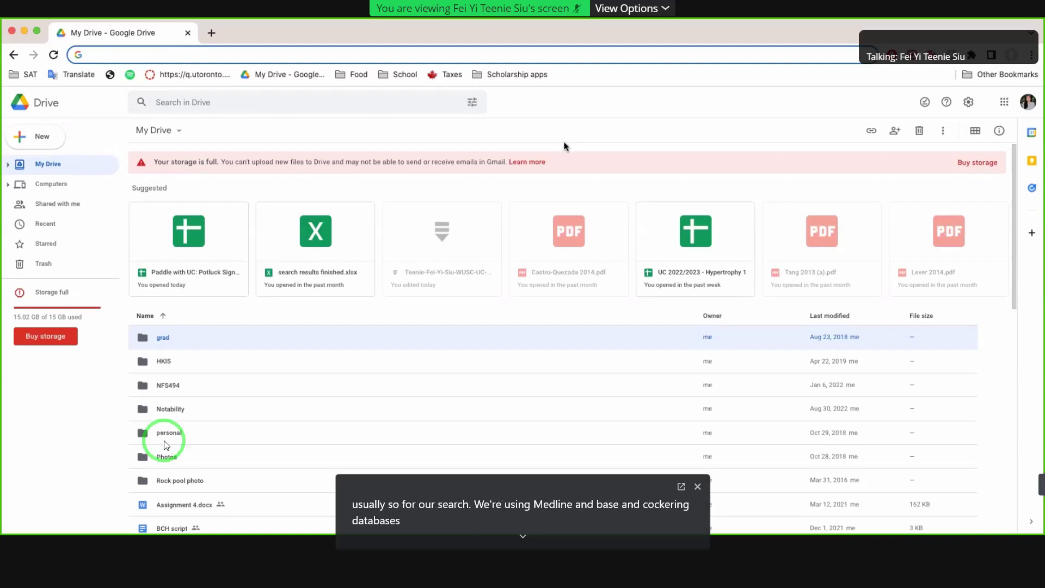
{"action": "type", "text": "medline"}
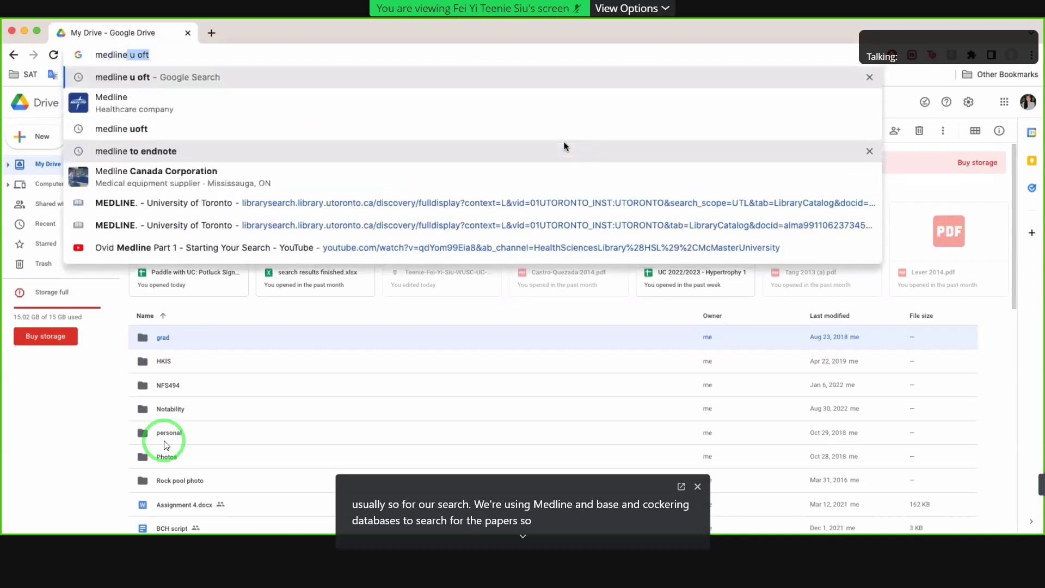
{"action": "key", "text": "Return"}
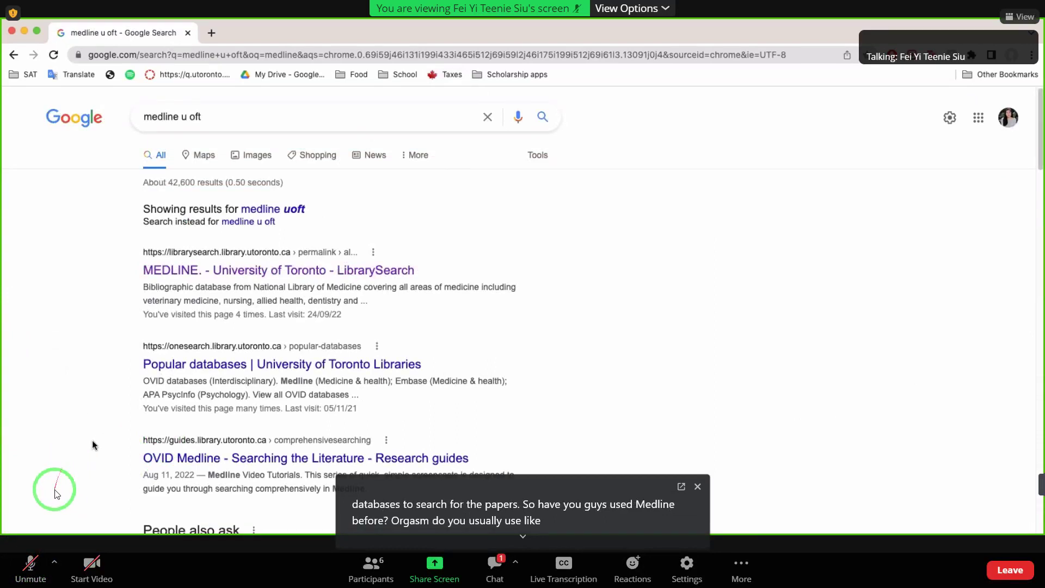
- Unmute the microphone in the Zoom meeting
{"action": "left_click", "coordinate": [37, 568]}
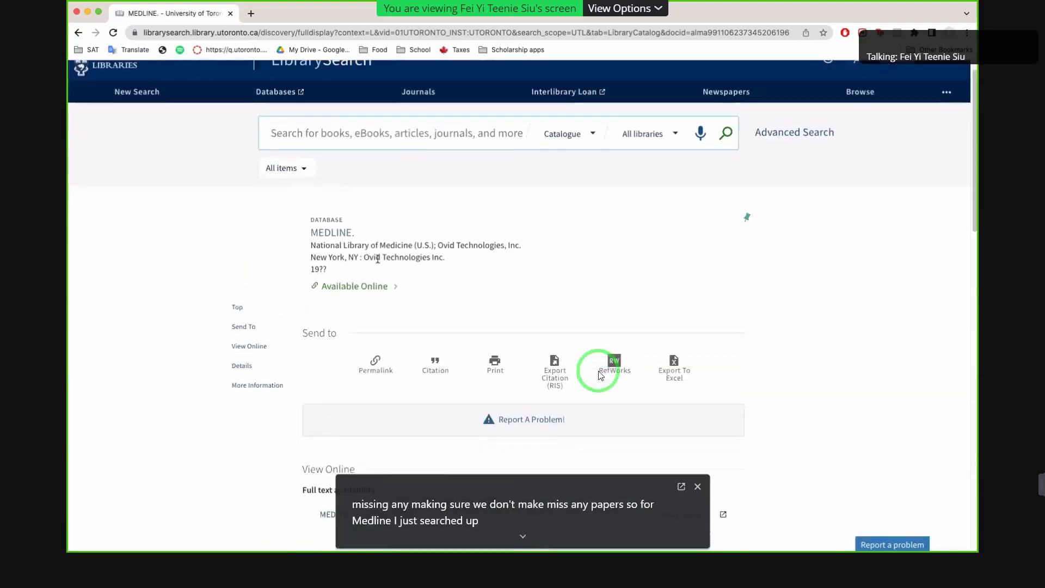
- Open MEDLINE (Ovid) from the library record's full text availability and log in with the prefilled university credentials
{"action": "scroll", "coordinate": [600, 376], "scroll_direction": "down", "scroll_amount": 1}
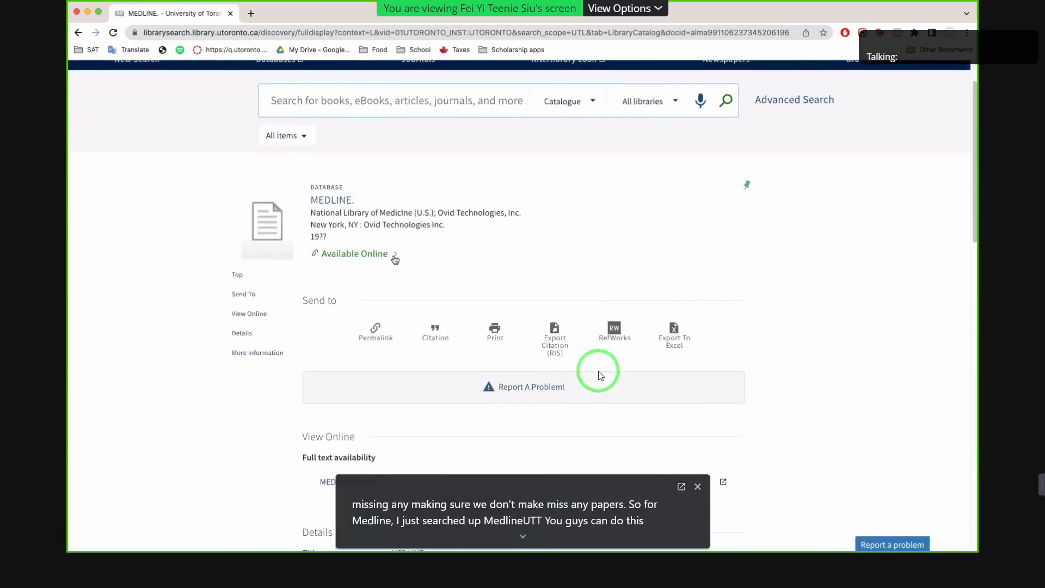
{"action": "scroll", "coordinate": [374, 268], "scroll_direction": "down", "scroll_amount": 3}
{"action": "scroll", "coordinate": [502, 321], "scroll_direction": "down", "scroll_amount": 10}
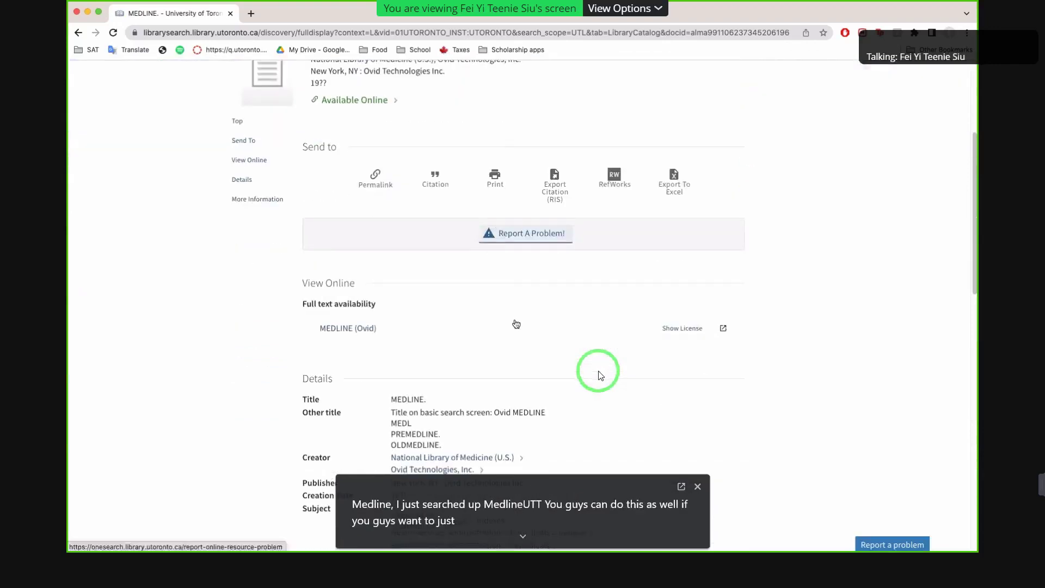
{"action": "scroll", "coordinate": [516, 323], "scroll_direction": "up", "scroll_amount": 15}
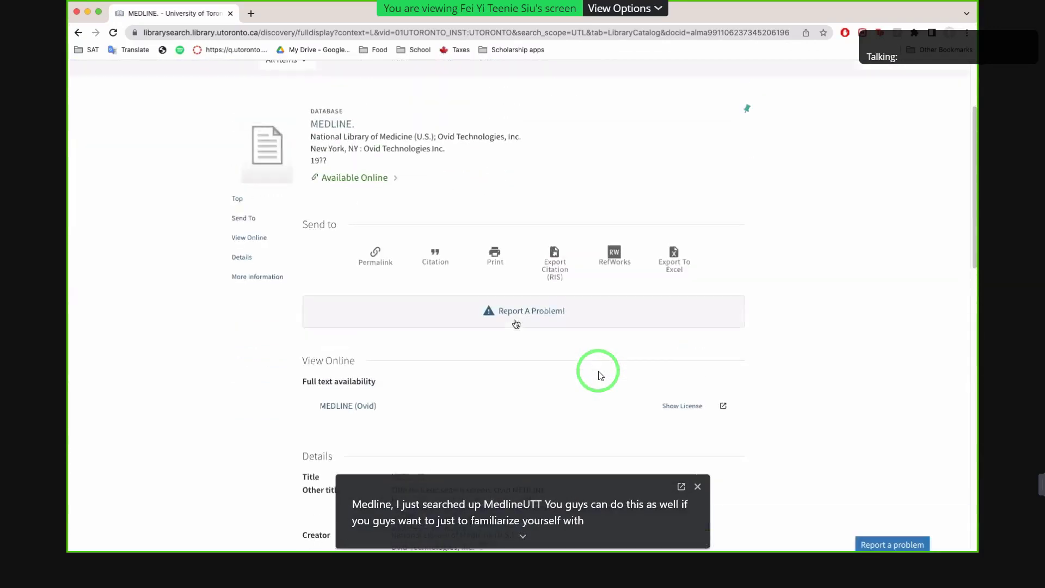
{"action": "scroll", "coordinate": [359, 283], "scroll_direction": "down", "scroll_amount": 4}
{"action": "scroll", "coordinate": [359, 283], "scroll_direction": "down", "scroll_amount": 5}
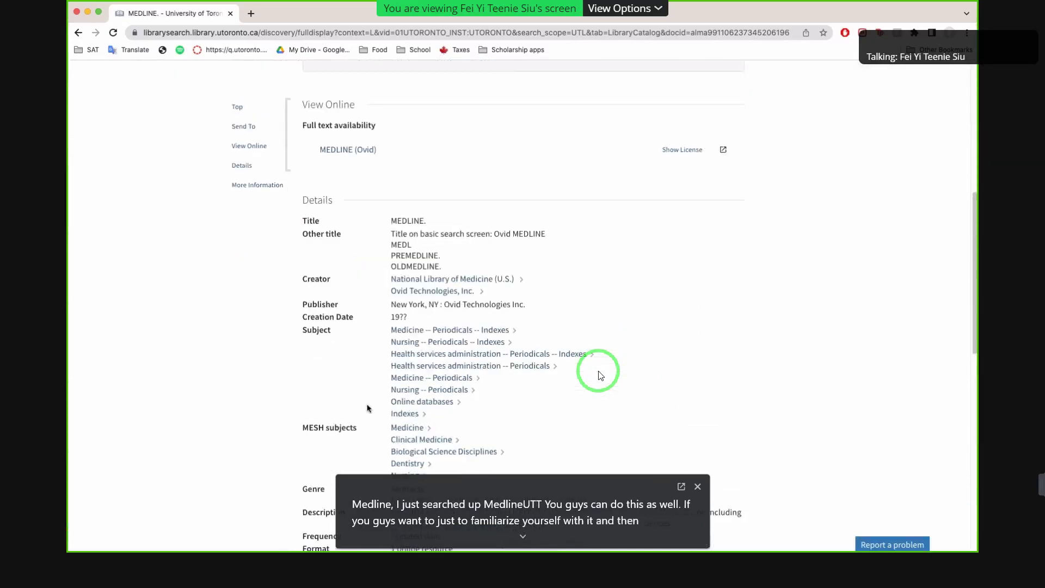
{"action": "left_click", "coordinate": [353, 150]}
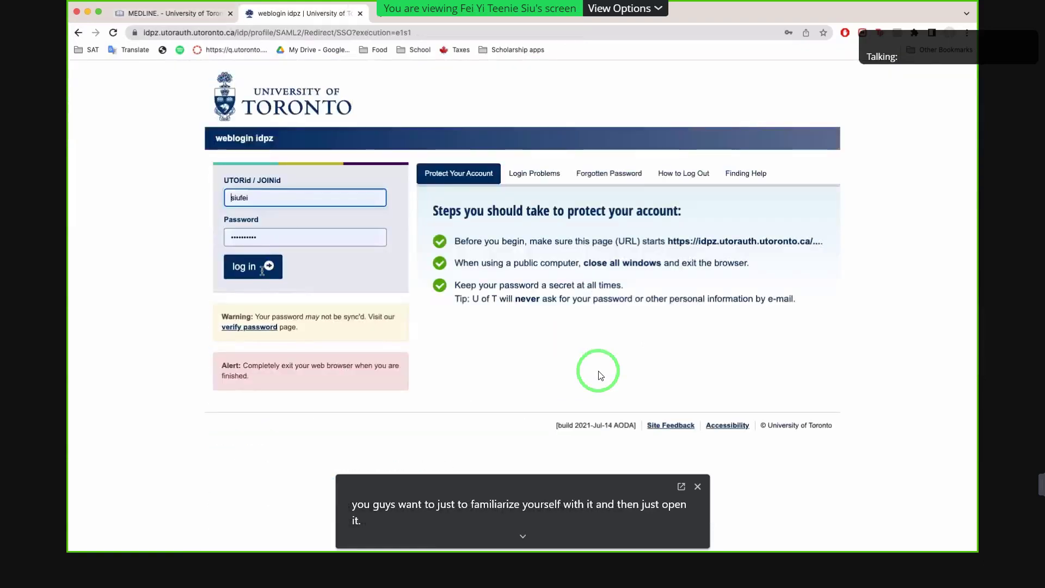
{"action": "left_click", "coordinate": [257, 271]}
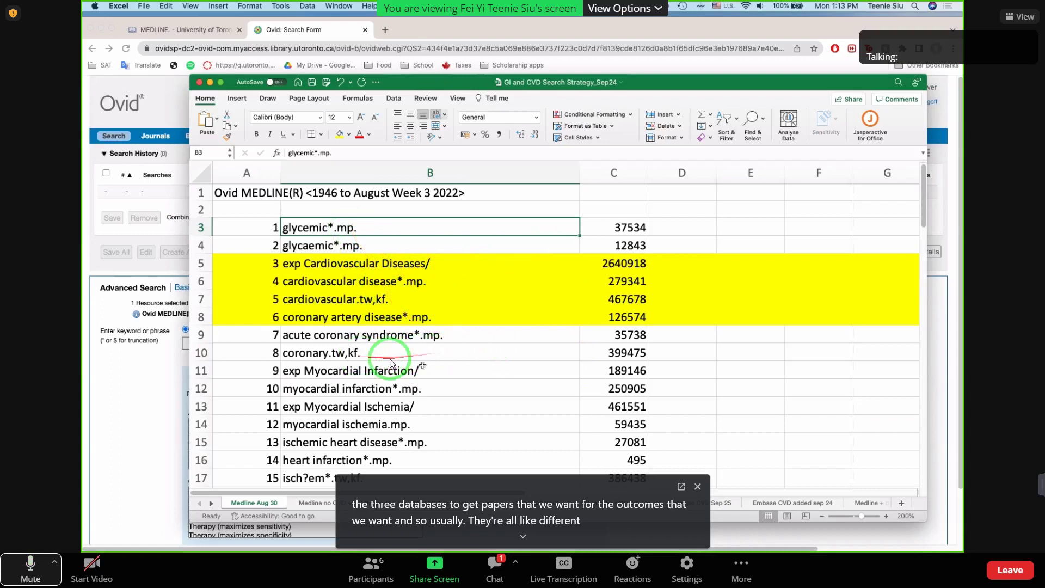
- Review the glycemic, cardiovascular and mortality search terms and their combinations in the Medline Aug 30 sheet
{"action": "left_click", "coordinate": [429, 302]}
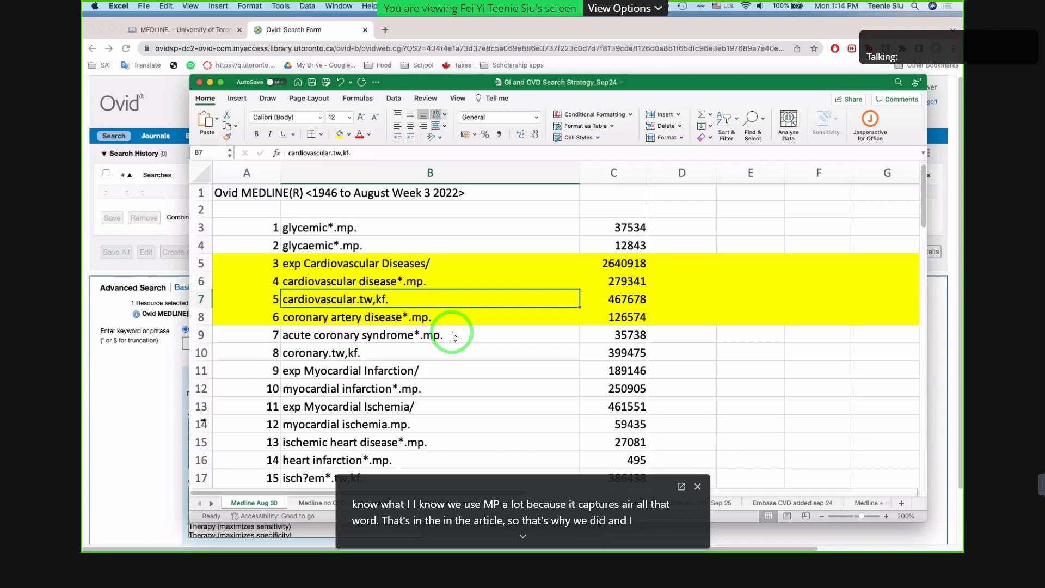
{"action": "scroll", "coordinate": [454, 336], "scroll_direction": "down", "scroll_amount": 1}
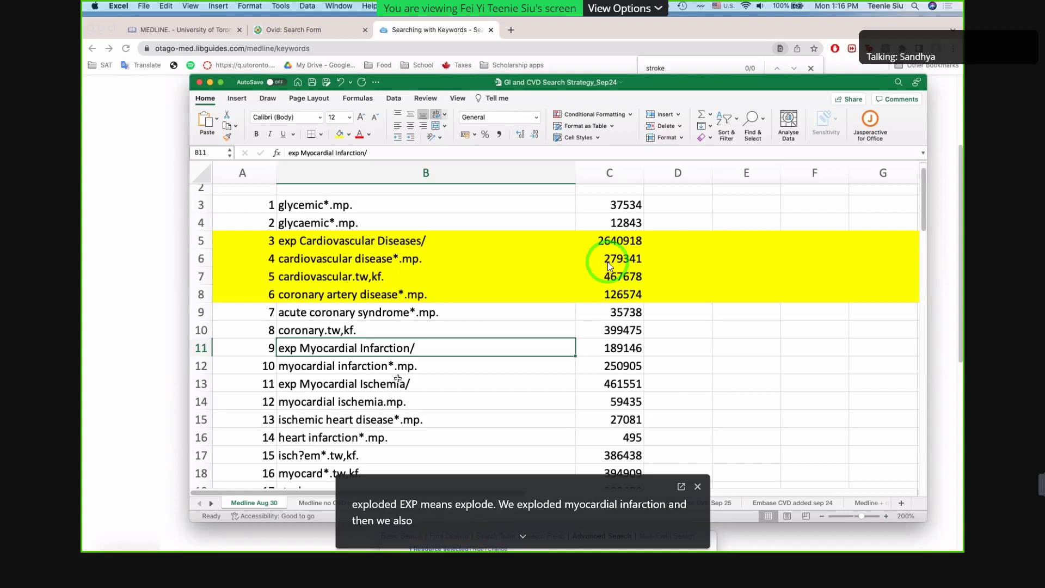
{"action": "key", "text": "Down"}
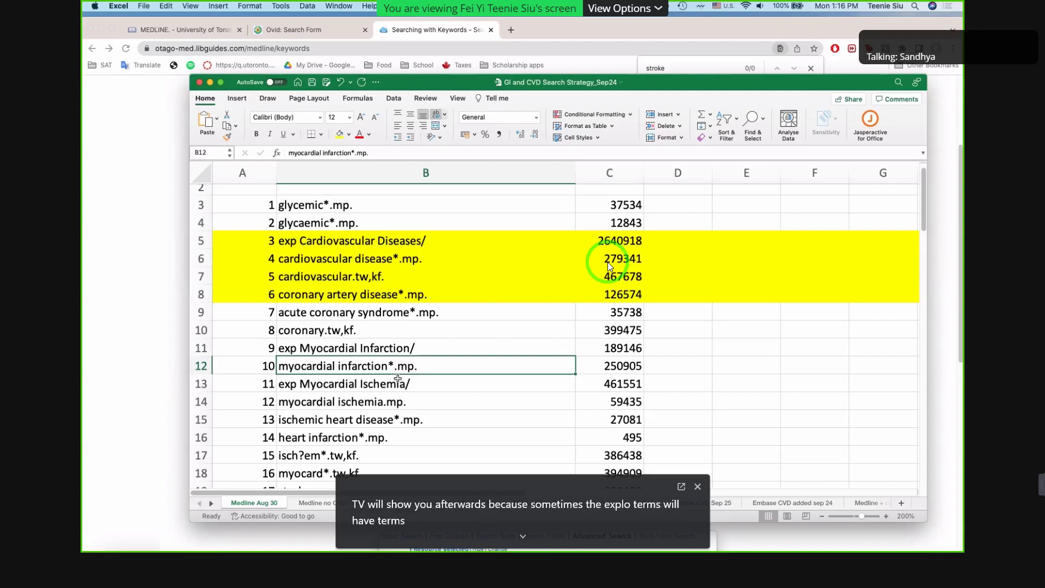
{"action": "scroll", "coordinate": [609, 265], "scroll_direction": "down", "scroll_amount": 1}
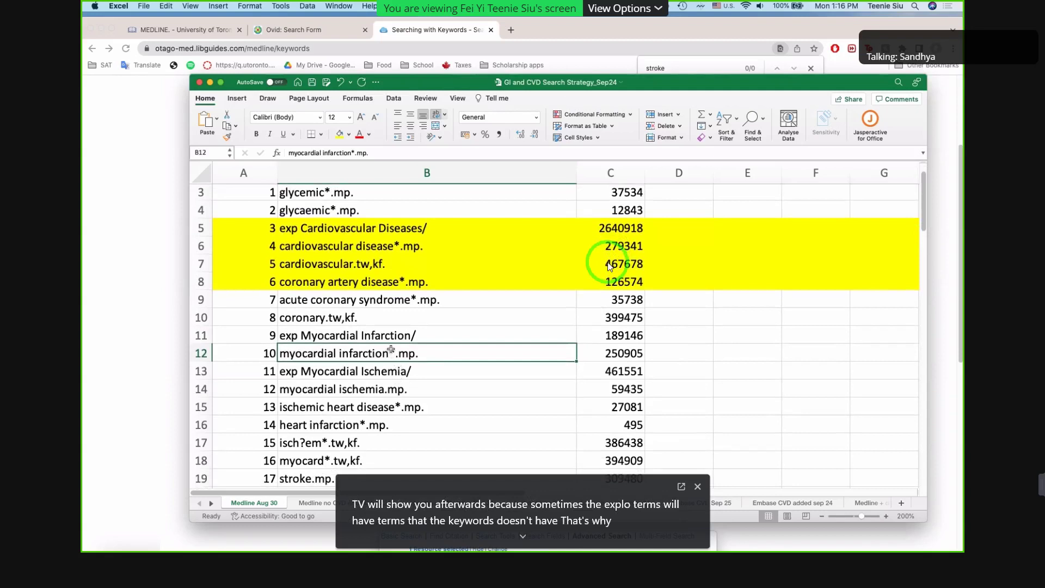
{"action": "scroll", "coordinate": [609, 265], "scroll_direction": "down", "scroll_amount": 3}
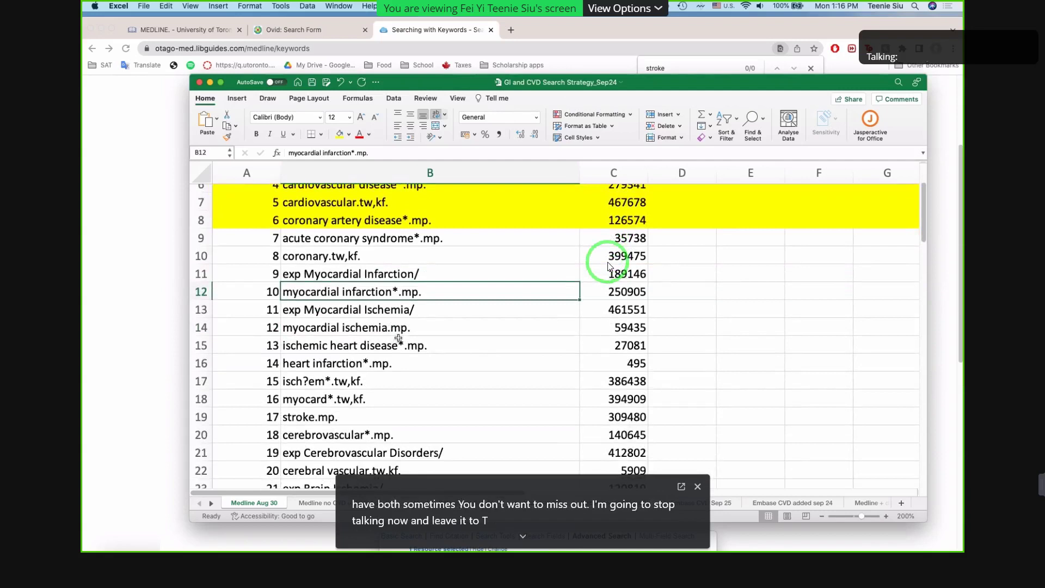
{"action": "scroll", "coordinate": [396, 337], "scroll_direction": "up", "scroll_amount": 5}
{"action": "left_click", "coordinate": [424, 248]}
{"action": "scroll", "coordinate": [419, 305], "scroll_direction": "down", "scroll_amount": 5}
{"action": "scroll", "coordinate": [417, 316], "scroll_direction": "down", "scroll_amount": 10}
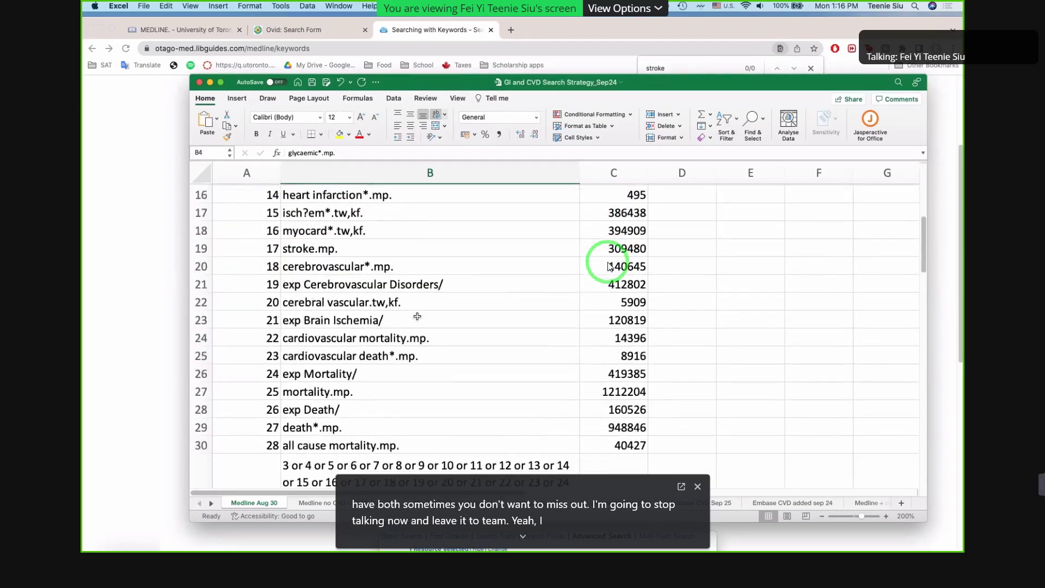
{"action": "scroll", "coordinate": [417, 317], "scroll_direction": "down", "scroll_amount": 15}
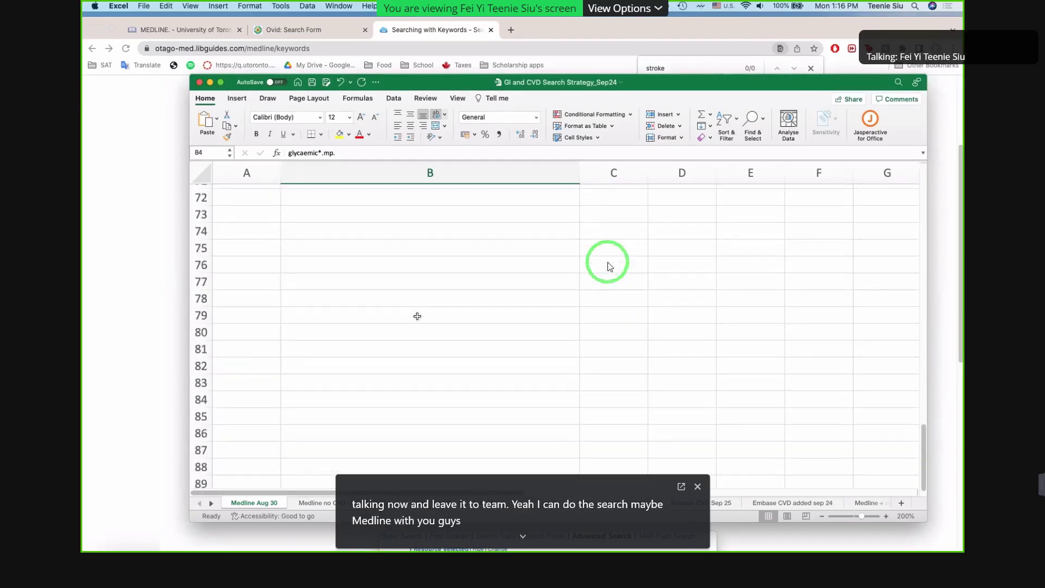
{"action": "scroll", "coordinate": [417, 316], "scroll_direction": "up", "scroll_amount": 20}
- Copy the glycemic*.mp. term from cell B3 and switch to the Ovid search form in Chrome
{"action": "left_click", "coordinate": [370, 227]}
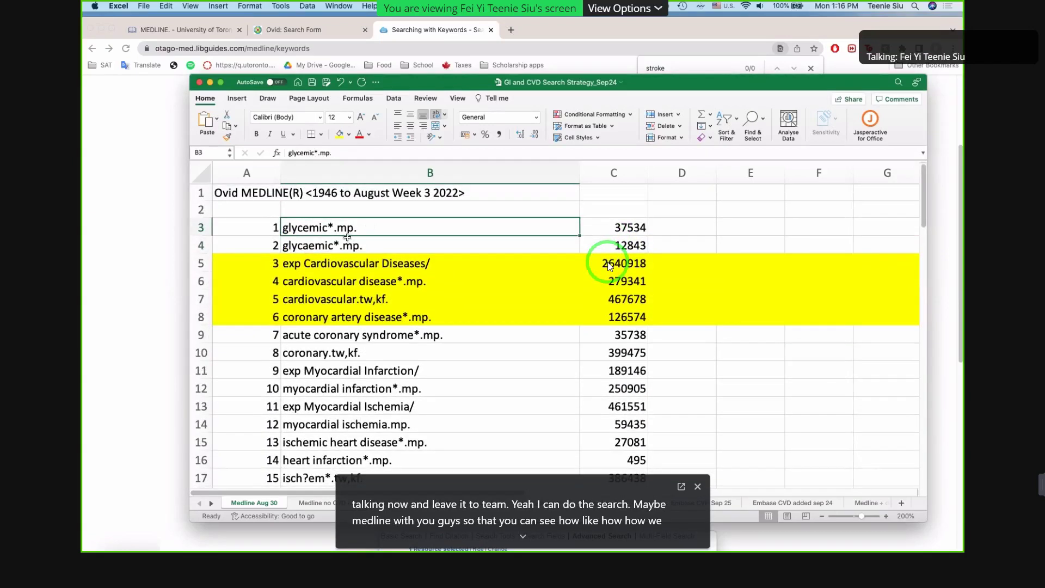
{"action": "key", "text": "super+c"}
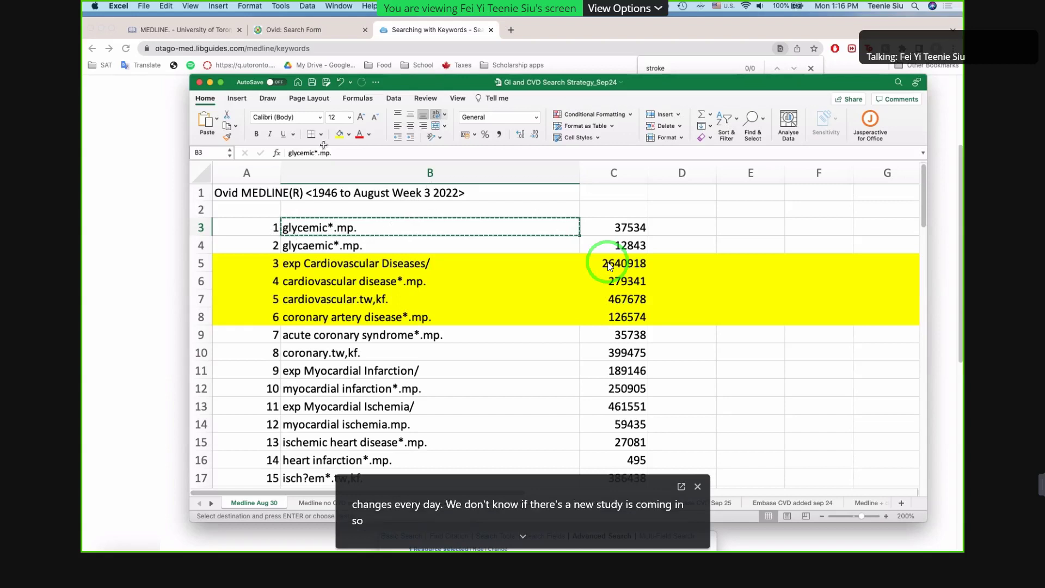
{"action": "scroll", "coordinate": [278, 226], "scroll_direction": "down", "scroll_amount": 1}
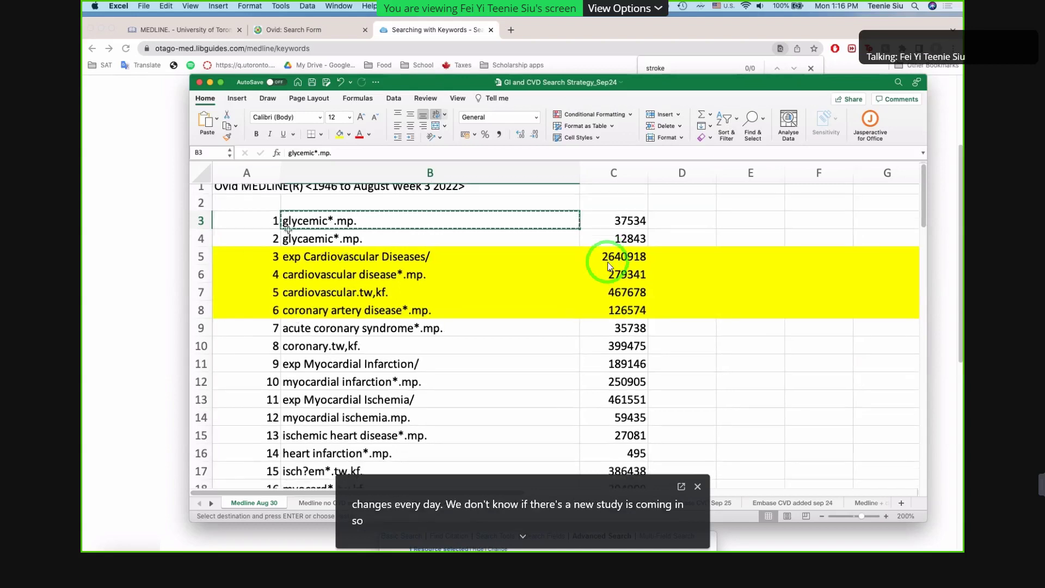
{"action": "scroll", "coordinate": [304, 218], "scroll_direction": "down", "scroll_amount": 2}
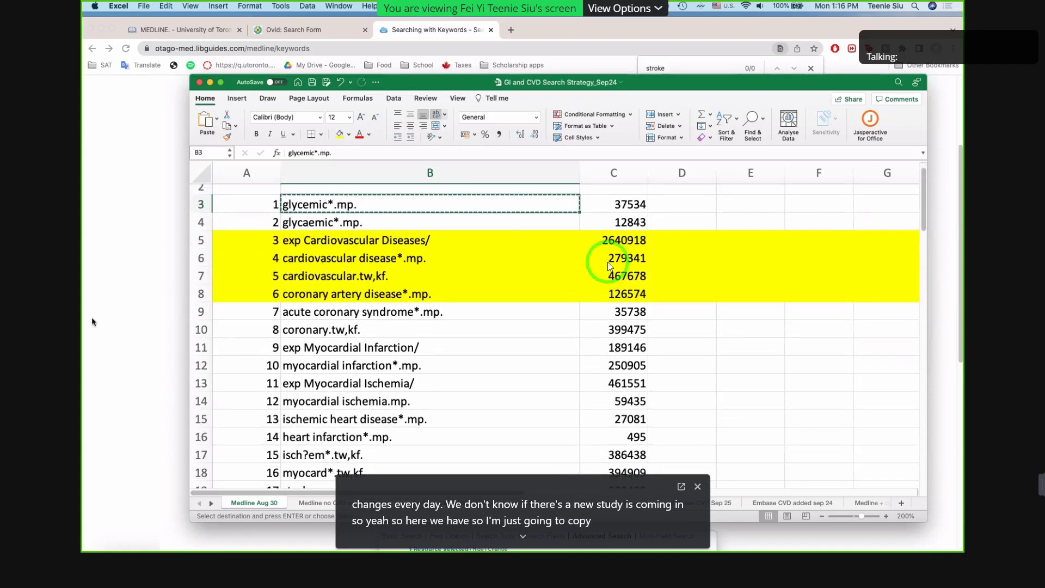
{"action": "key", "text": "super+Tab"}
{"action": "key", "text": "ctrl+shift+Tab"}
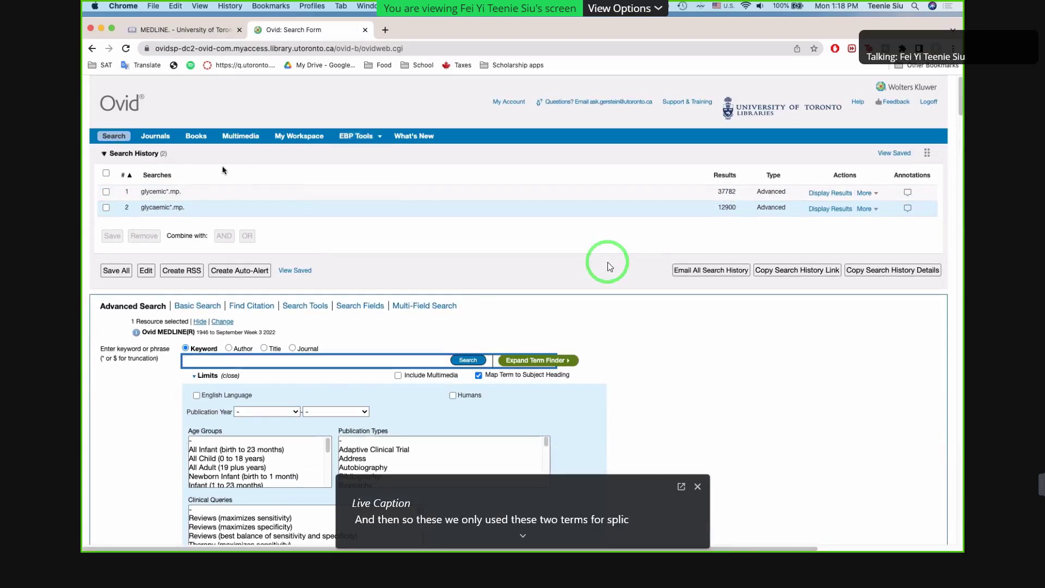
- Combine the glycemic*.mp. and glycaemic*.mp. searches with OR in the Ovid search history
{"action": "left_click", "coordinate": [106, 192]}
{"action": "left_click", "coordinate": [107, 208]}
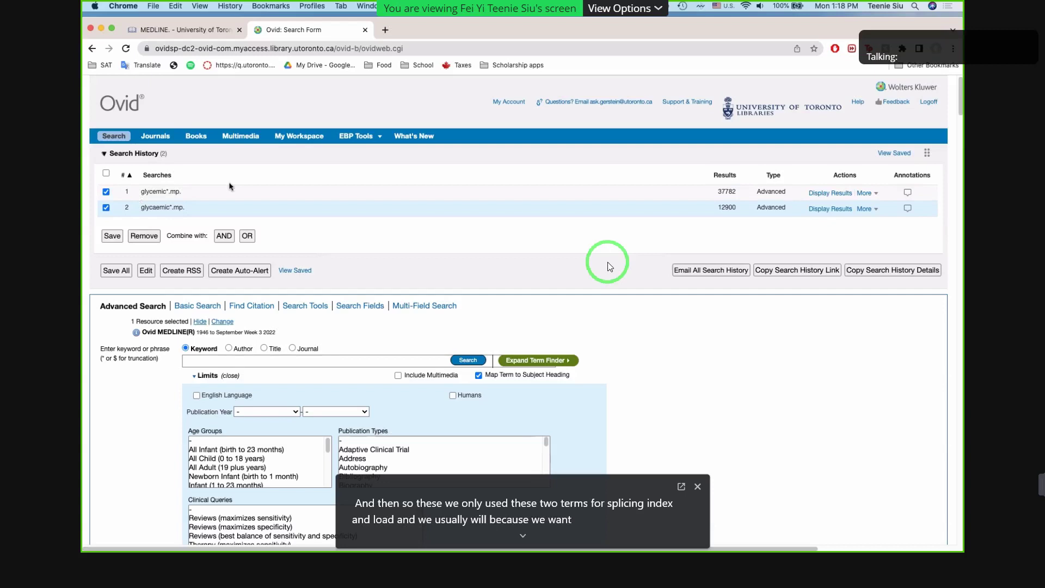
{"action": "key", "text": "super+equal"}
{"action": "key", "text": "super+equal"}
{"action": "key", "text": "super+equal"}
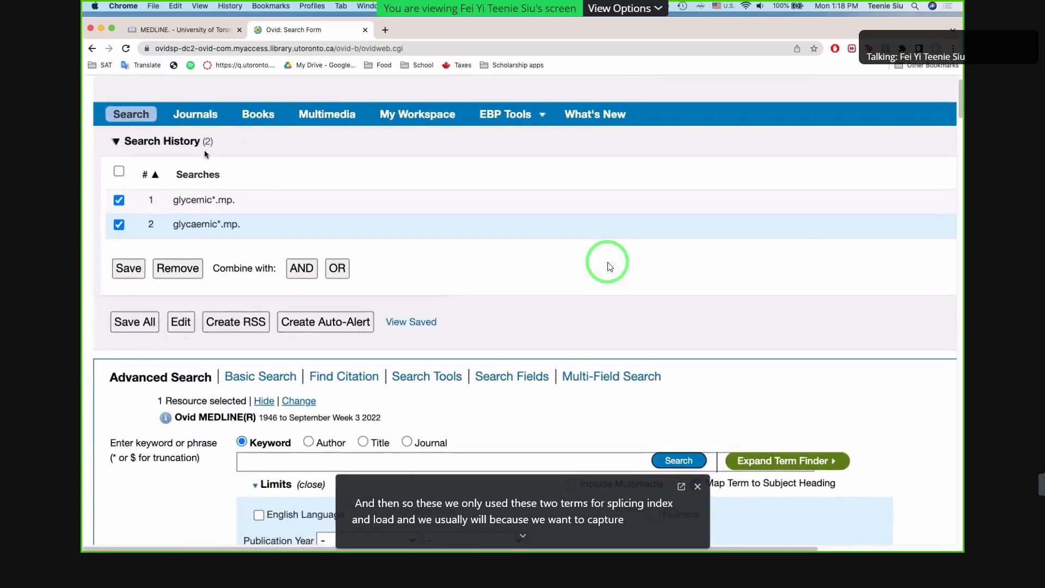
{"action": "scroll", "coordinate": [346, 226], "scroll_direction": "right", "scroll_amount": 10}
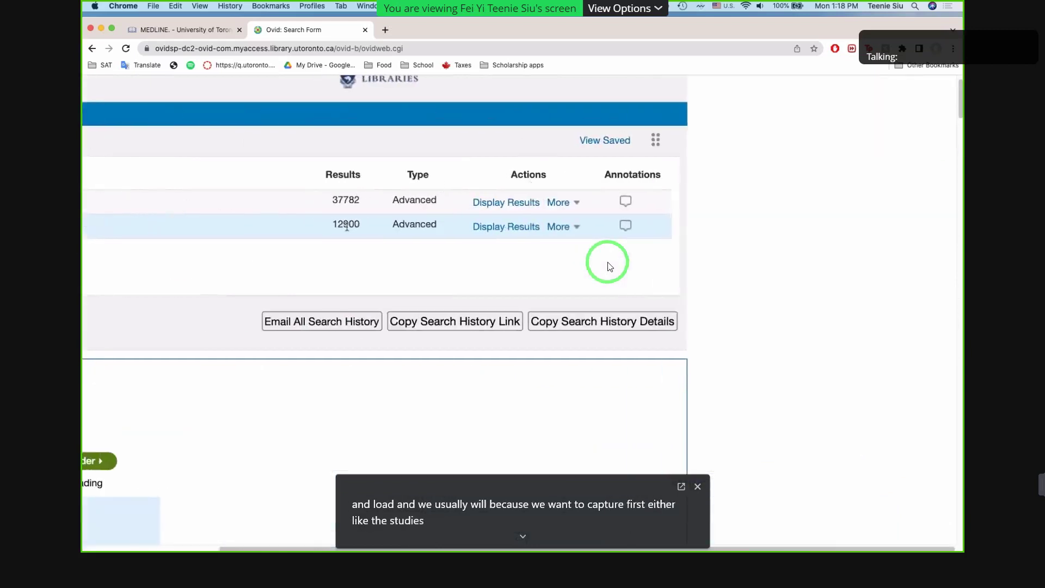
{"action": "scroll", "coordinate": [338, 212], "scroll_direction": "left", "scroll_amount": 10}
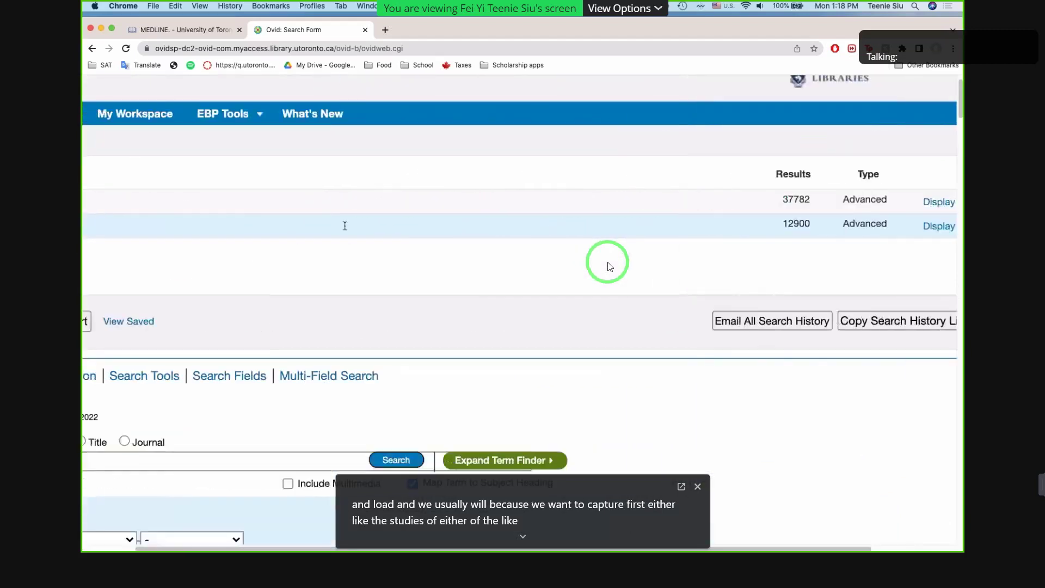
{"action": "scroll", "coordinate": [281, 217], "scroll_direction": "right", "scroll_amount": 10}
{"action": "scroll", "coordinate": [281, 217], "scroll_direction": "left", "scroll_amount": 8}
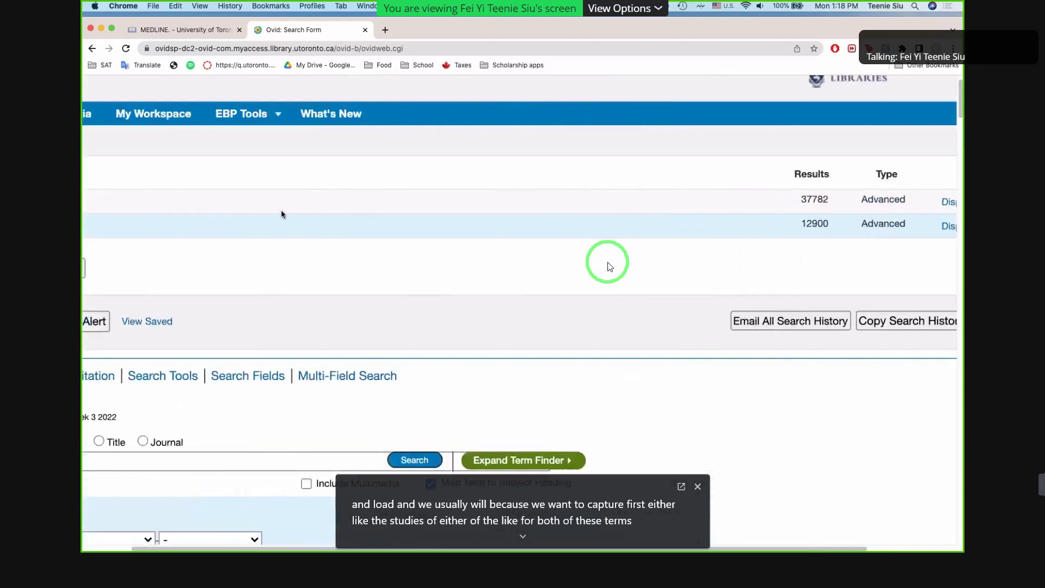
{"action": "left_click", "coordinate": [264, 269]}
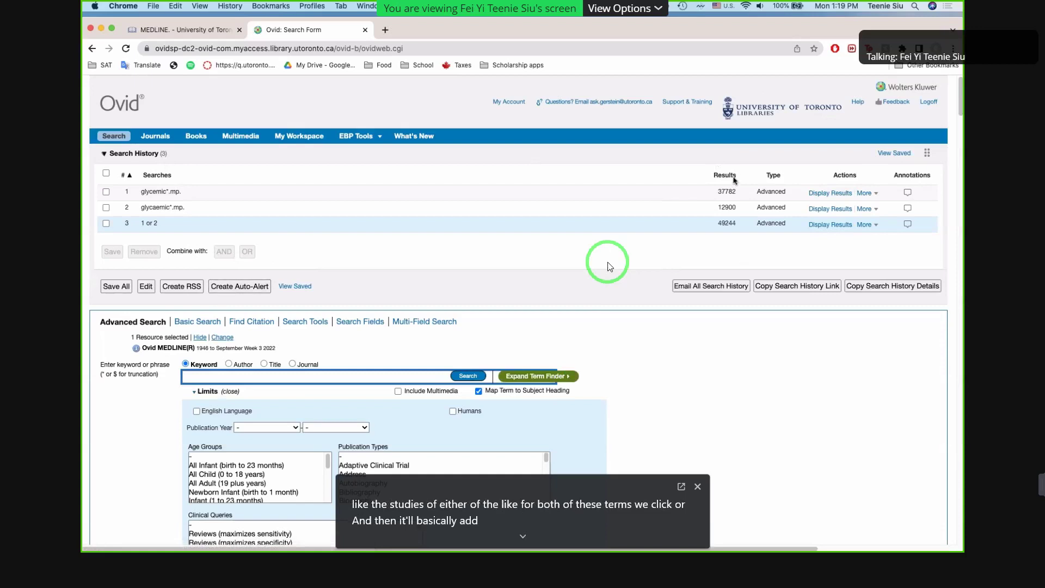
{"action": "left_click_drag", "start_coordinate": [187, 193], "coordinate": [137, 212]}
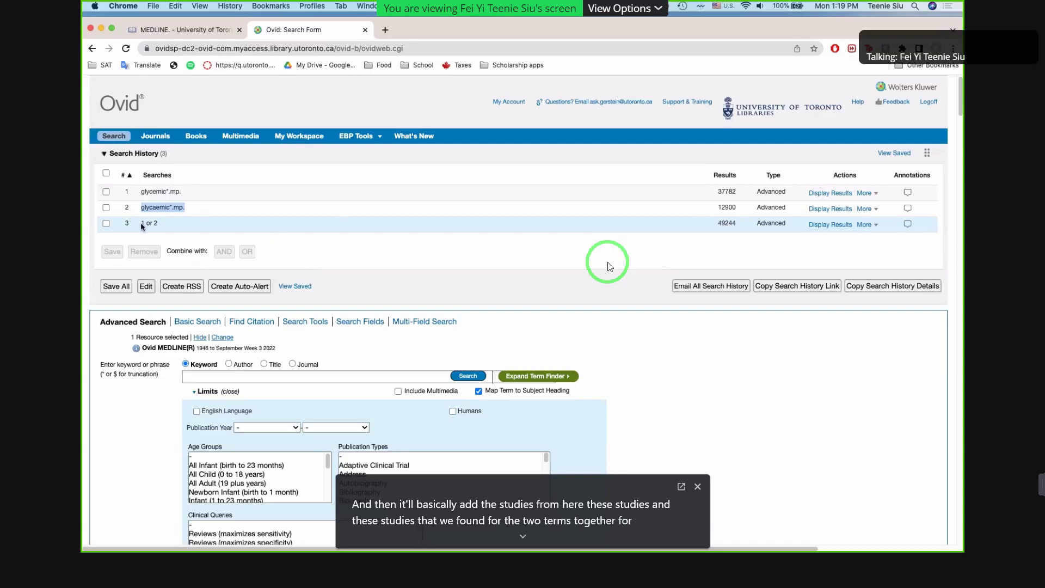
- Copy the exp Cardiovascular Diseases/ term from cell B5 of the Excel sheet and paste it into the Ovid keyword search field
{"action": "left_click", "coordinate": [258, 376]}
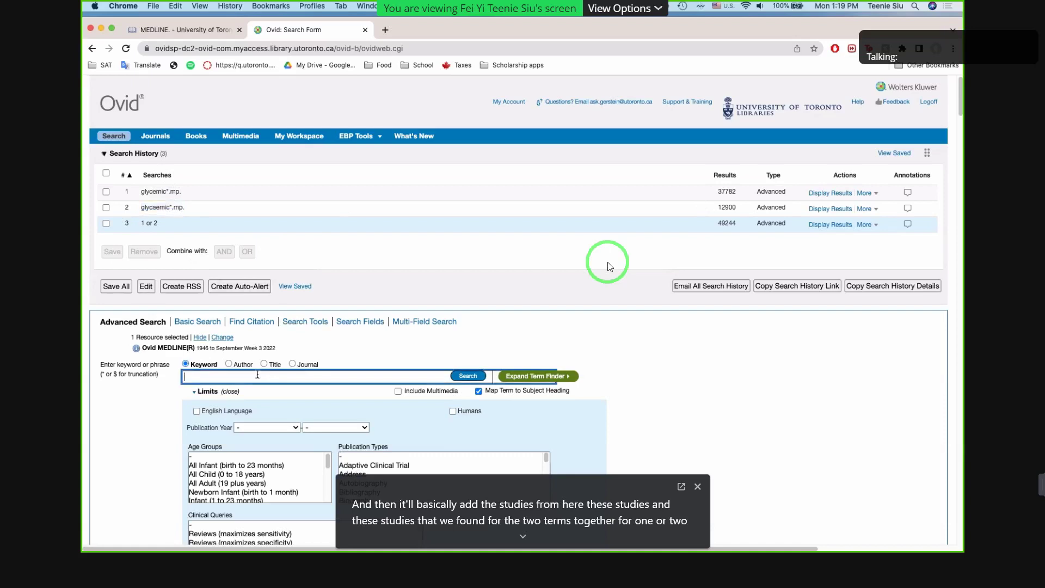
{"action": "key", "text": "ctrl+Up"}
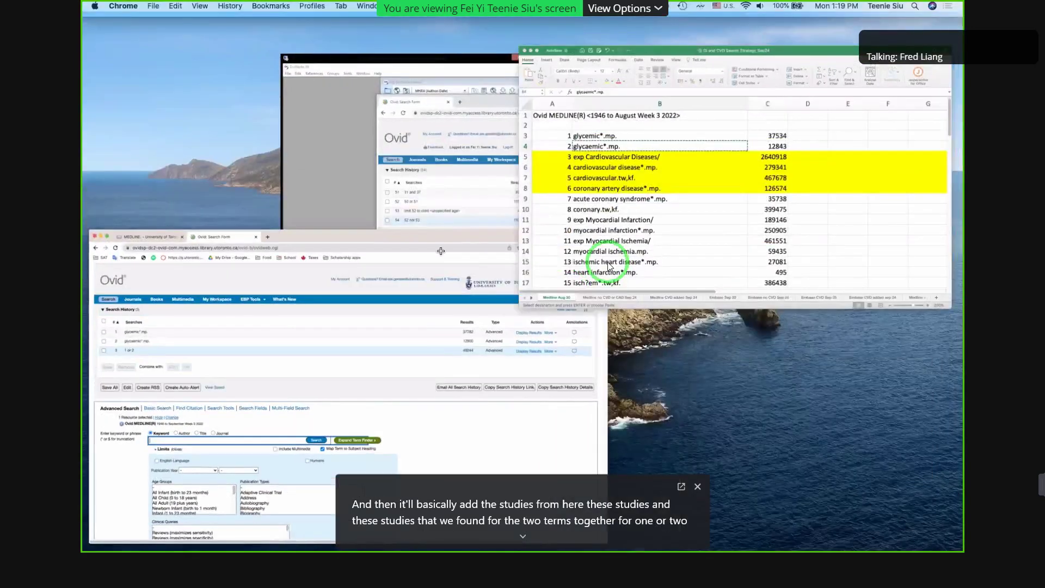
{"action": "left_click", "coordinate": [609, 267]}
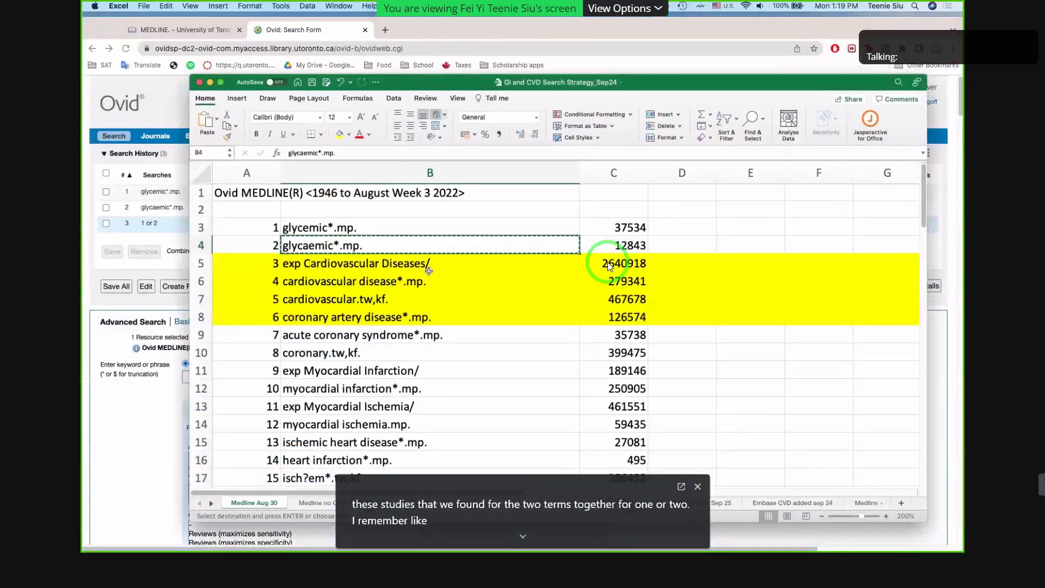
{"action": "left_click", "coordinate": [411, 267]}
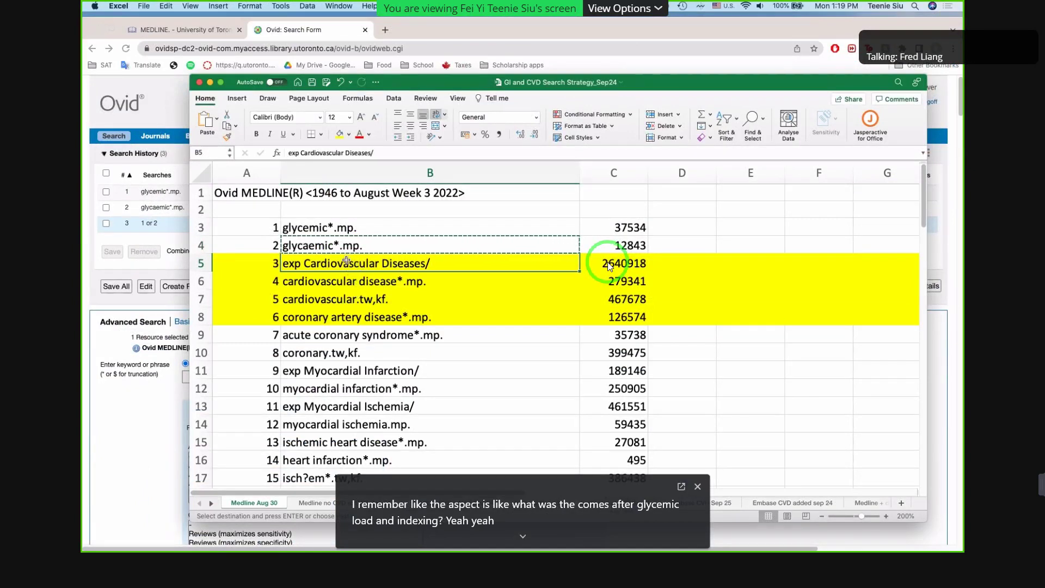
{"action": "scroll", "coordinate": [609, 266], "scroll_direction": "down", "scroll_amount": 1}
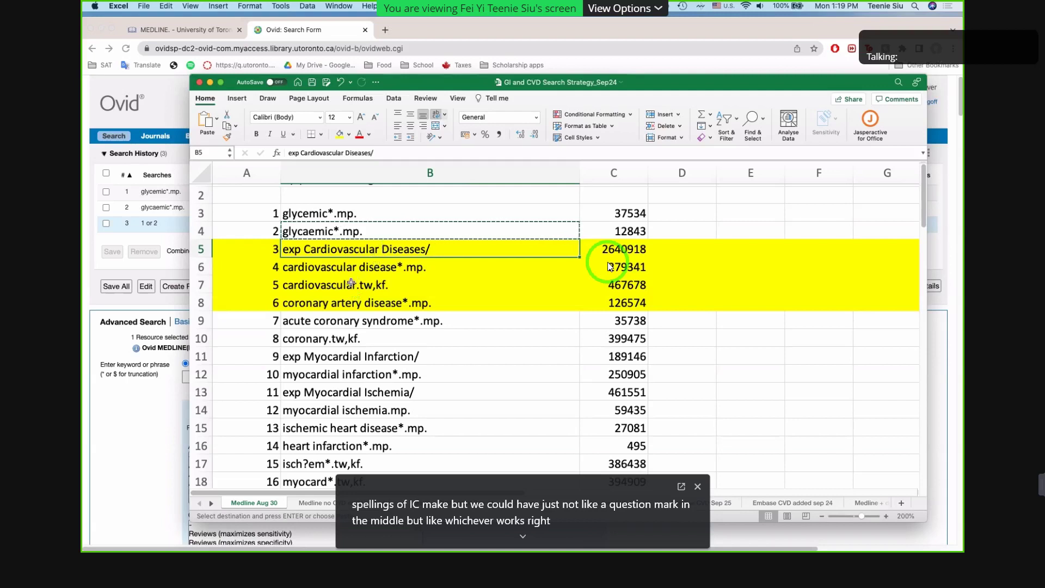
{"action": "scroll", "coordinate": [610, 266], "scroll_direction": "down", "scroll_amount": 2}
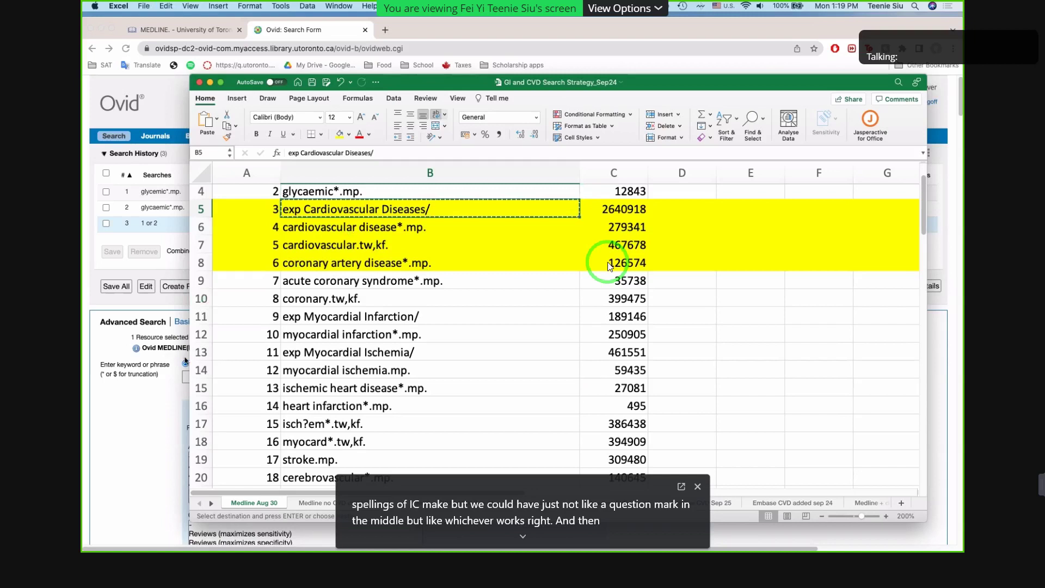
{"action": "key", "text": "super+v"}
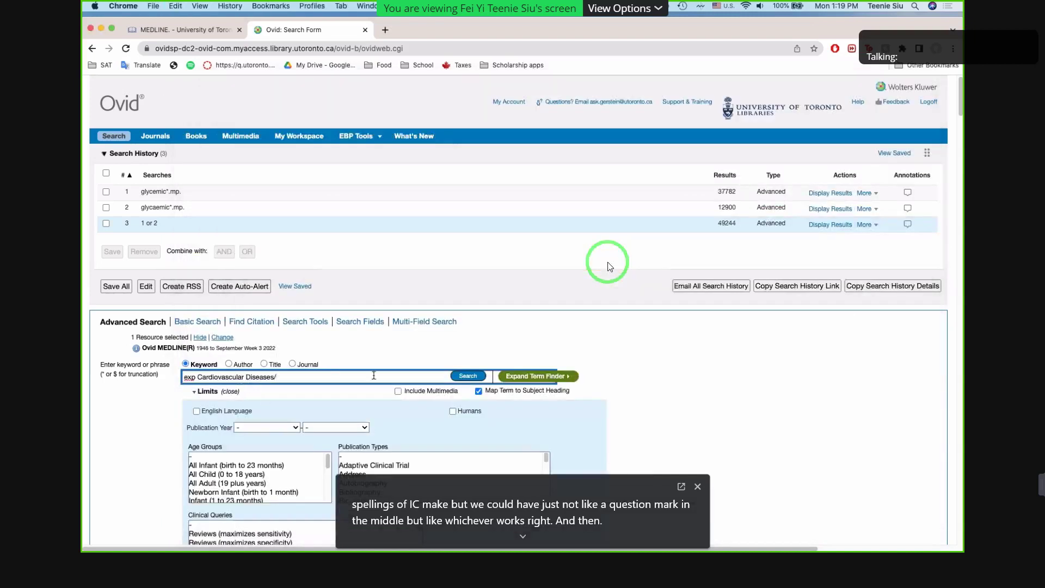
{"action": "scroll", "coordinate": [332, 389], "scroll_direction": "down", "scroll_amount": 1}
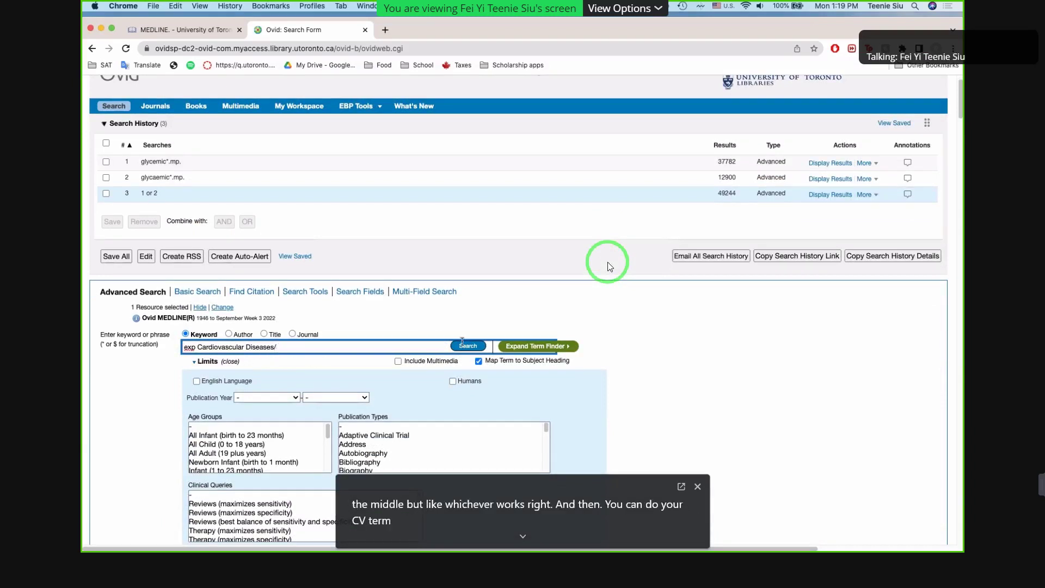
- Review the remaining cardiovascular and mortality terms in the Medline Aug 30 sheet in Excel and return to the Ovid search form
{"action": "key", "text": "ctrl+Up"}
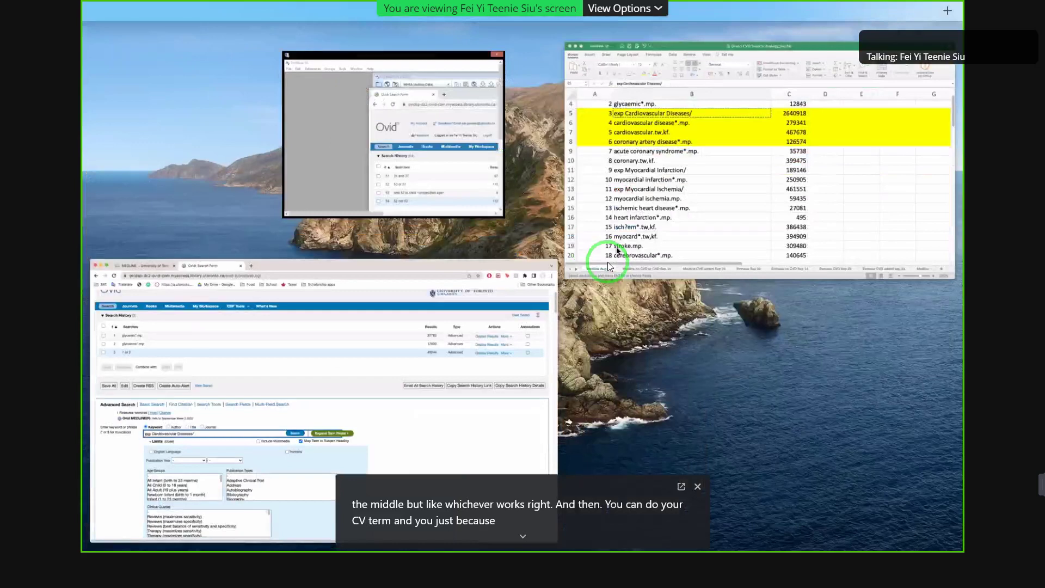
{"action": "left_click", "coordinate": [608, 266]}
{"action": "scroll", "coordinate": [608, 266], "scroll_direction": "down", "scroll_amount": 5}
{"action": "scroll", "coordinate": [608, 266], "scroll_direction": "up", "scroll_amount": 8}
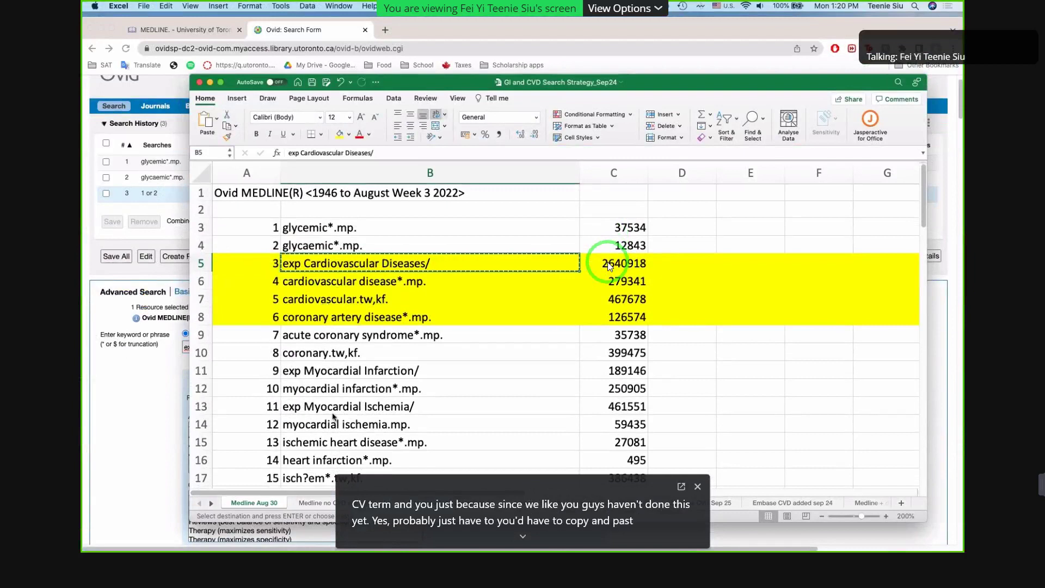
{"action": "scroll", "coordinate": [271, 295], "scroll_direction": "down", "scroll_amount": 3}
{"action": "scroll", "coordinate": [270, 295], "scroll_direction": "down", "scroll_amount": 3}
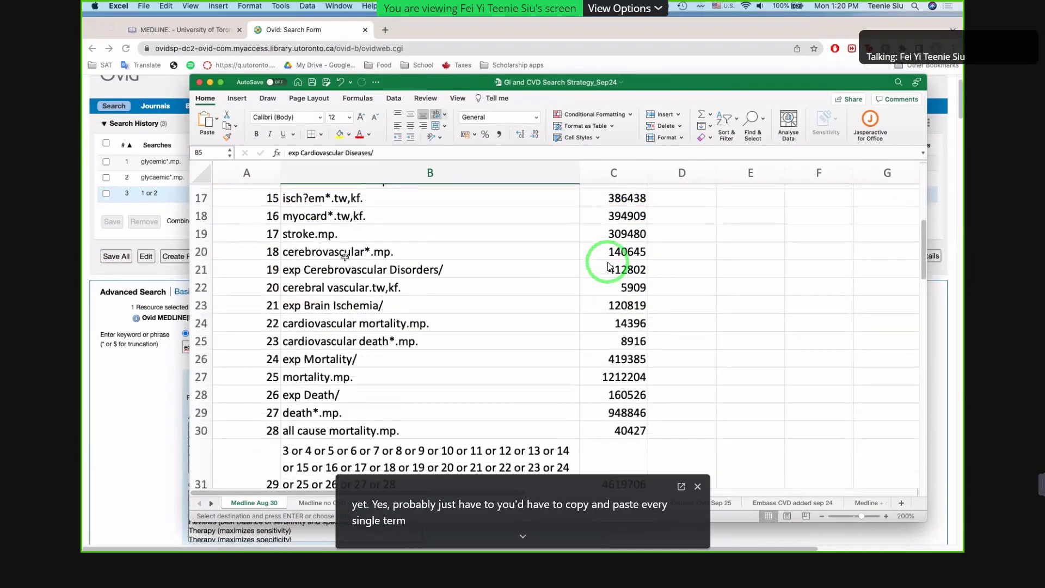
{"action": "left_click", "coordinate": [146, 320]}
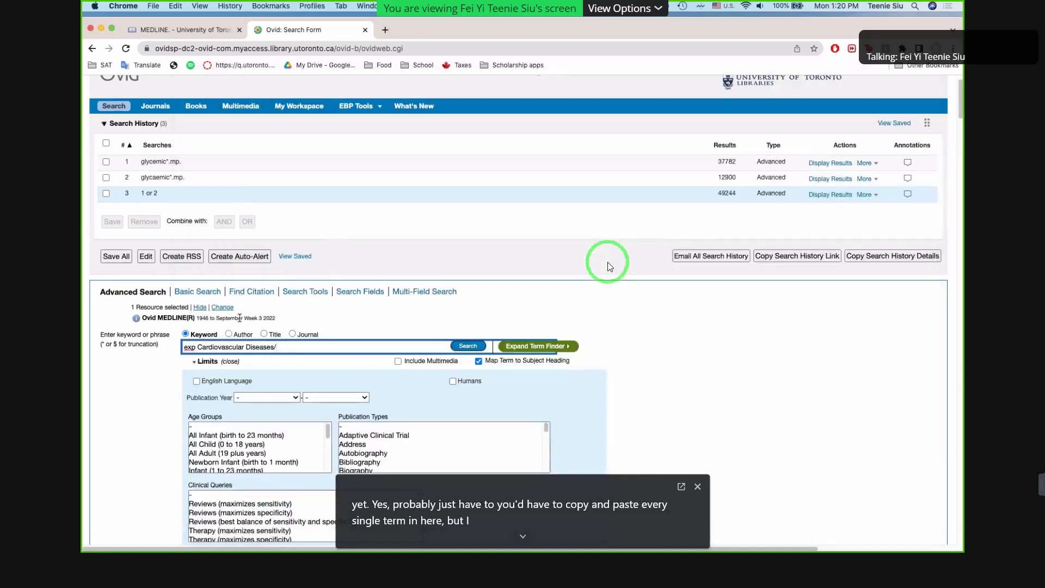
- Copy the exp Cardiovascular Diseases/ term from the keyword field and clear the field
{"action": "key", "text": "super+a"}
{"action": "key", "text": "super+c"}
{"action": "key", "text": "BackSpace"}
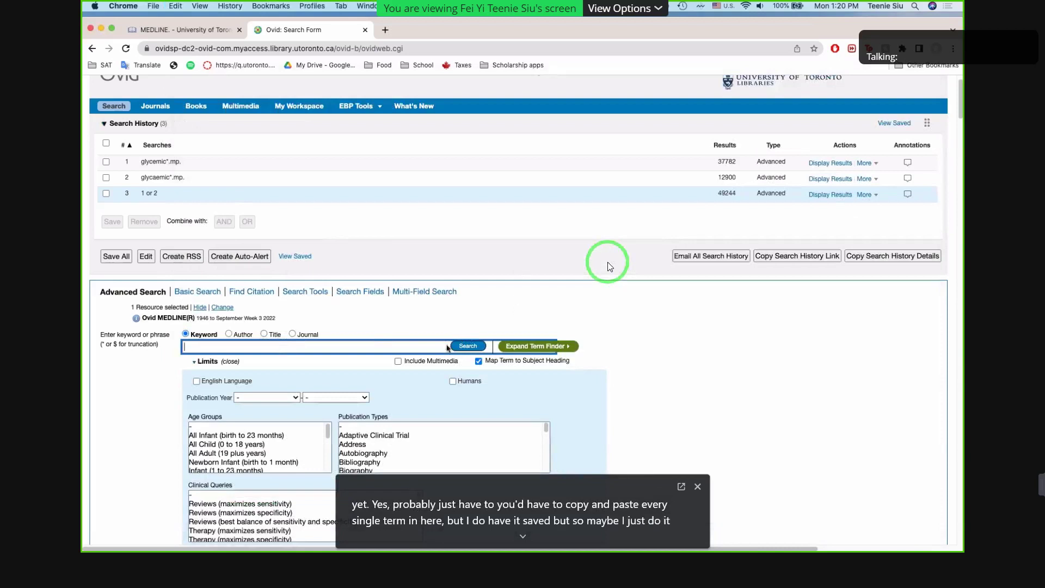
- Log in to the Ovid personal account through My Workspace with the prefilled credentials and request My Searches & Alerts
{"action": "scroll", "coordinate": [408, 204], "scroll_direction": "up", "scroll_amount": 2}
{"action": "left_click", "coordinate": [288, 141]}
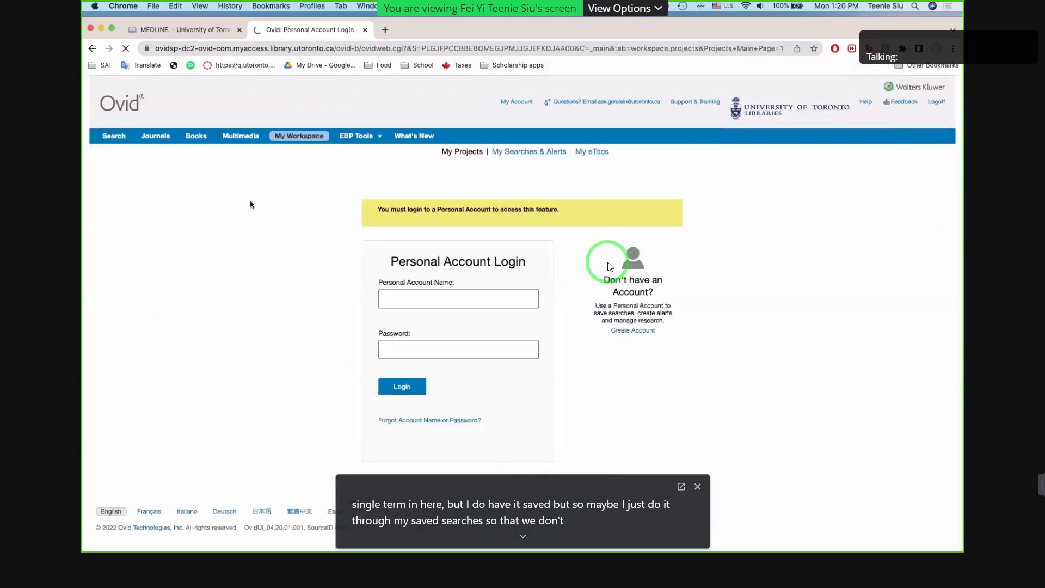
{"action": "left_click", "coordinate": [401, 270]}
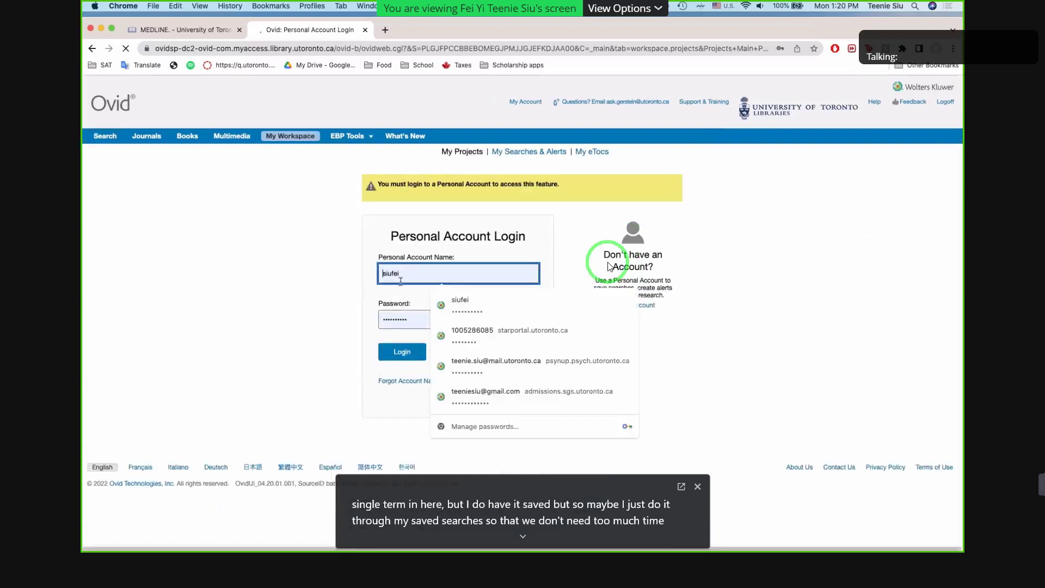
{"action": "left_click", "coordinate": [406, 354]}
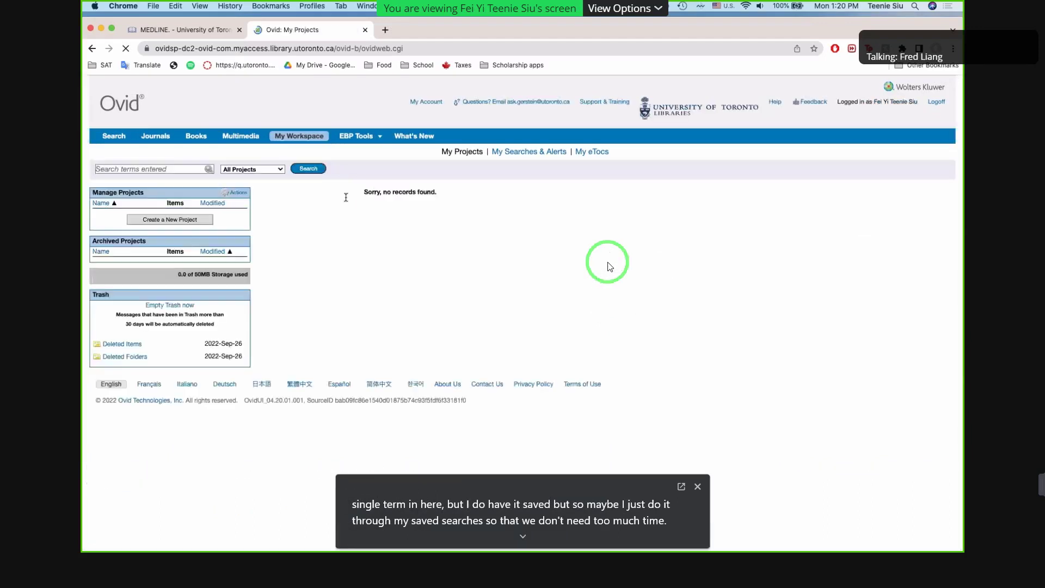
{"action": "left_click", "coordinate": [521, 153]}
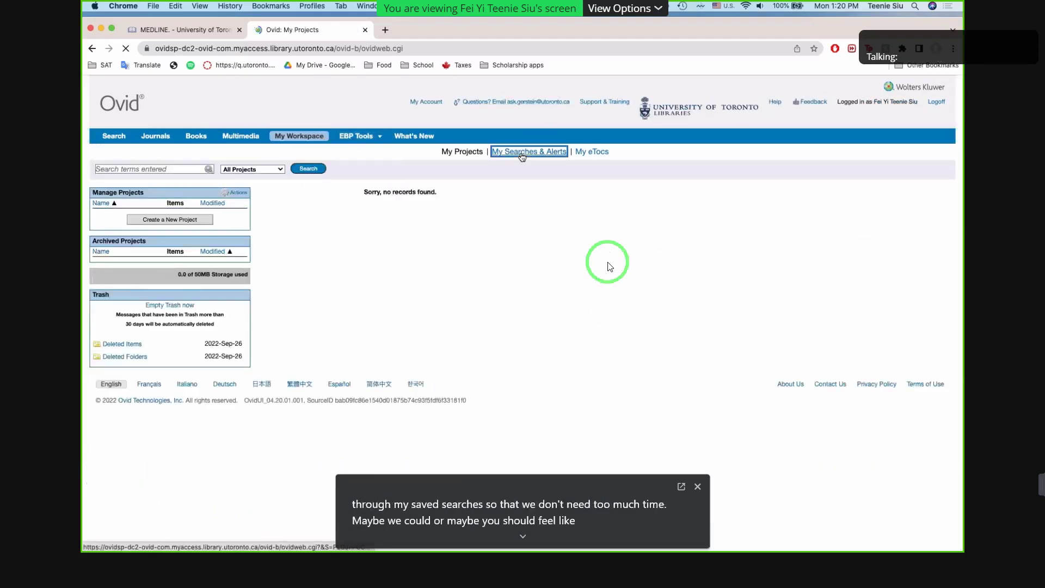
- Return to the Ovid search form and run a keyword search for cardiovascular disease with mapping to subject headings enabled
{"action": "left_click", "coordinate": [116, 138]}
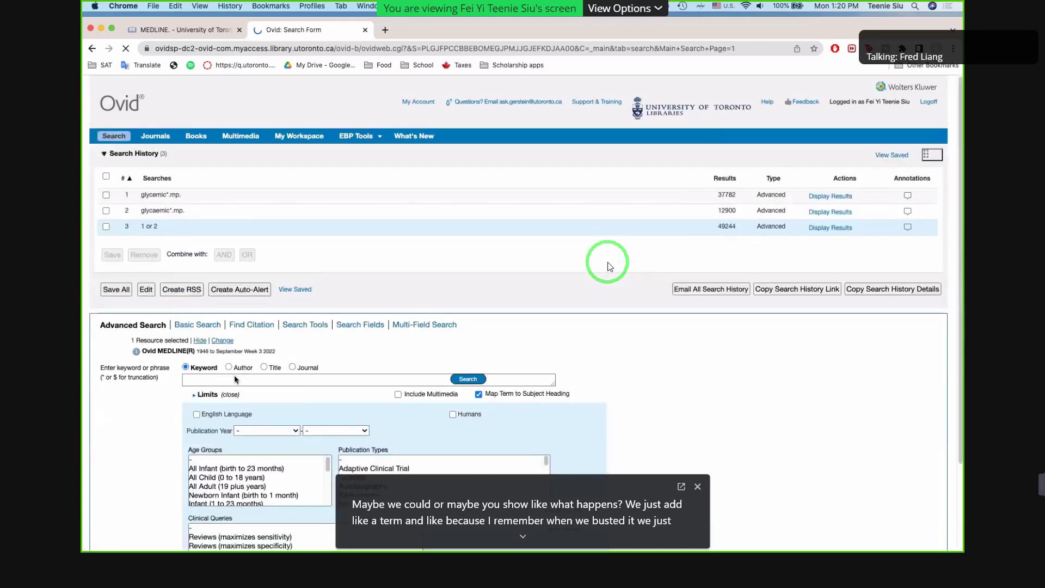
{"action": "key", "text": "super+v"}
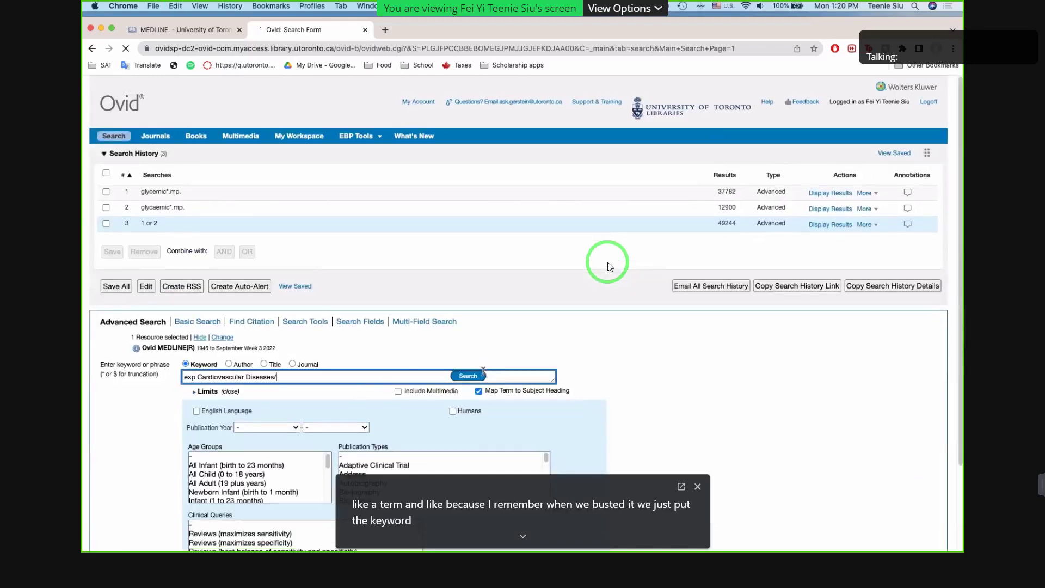
{"action": "key", "text": "super+equal"}
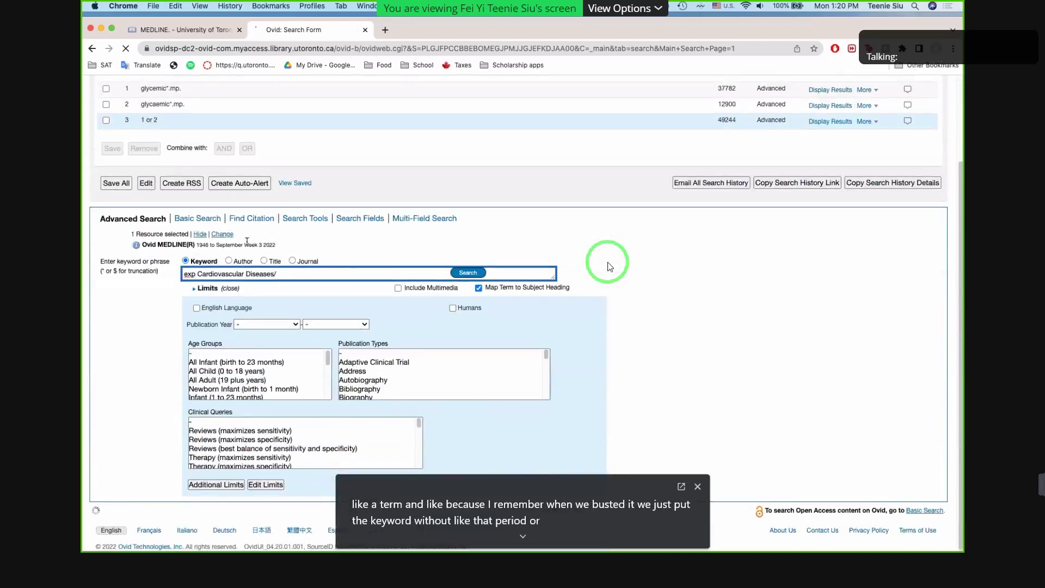
{"action": "key", "text": "super+equal"}
{"action": "scroll", "coordinate": [252, 264], "scroll_direction": "up", "scroll_amount": 2}
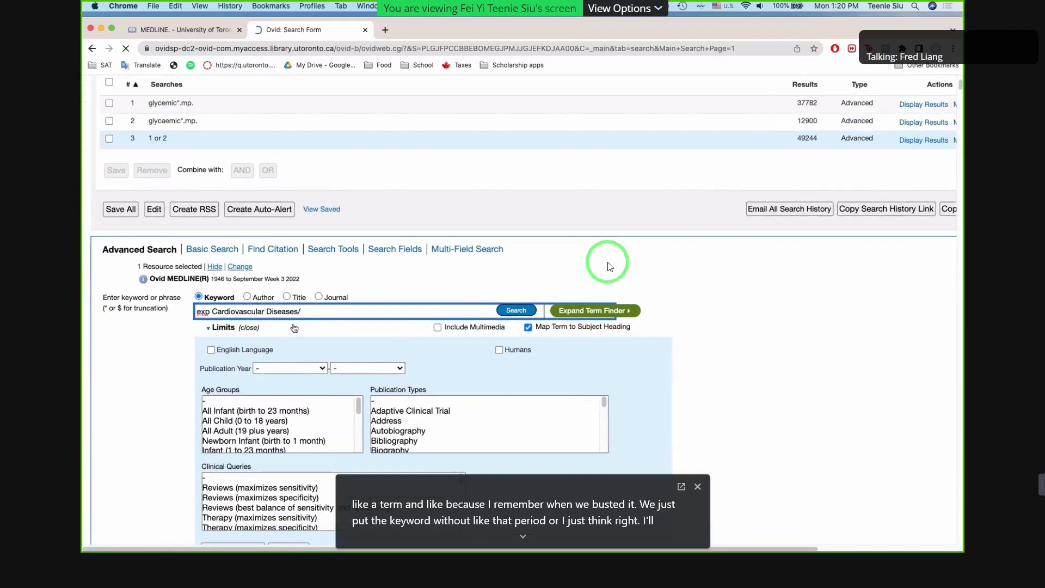
{"action": "key", "text": "super+a"}
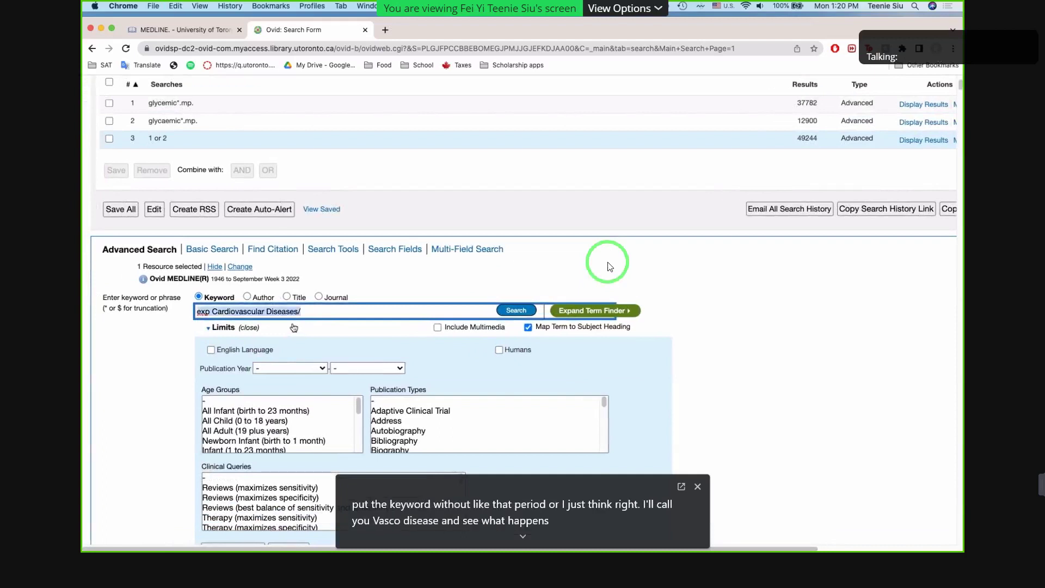
{"action": "type", "text": "cardio"}
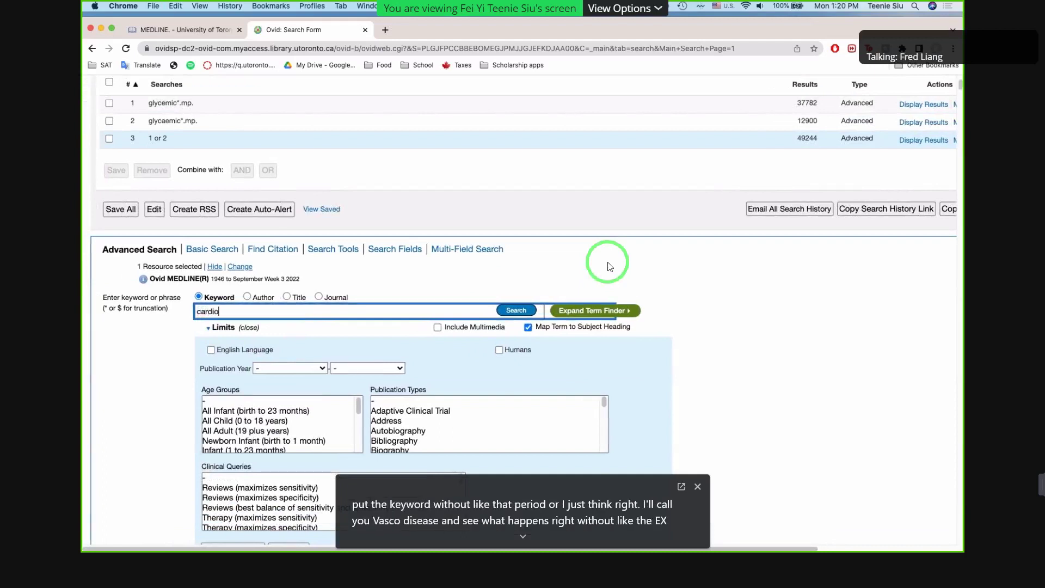
{"action": "type", "text": "vascular disease"}
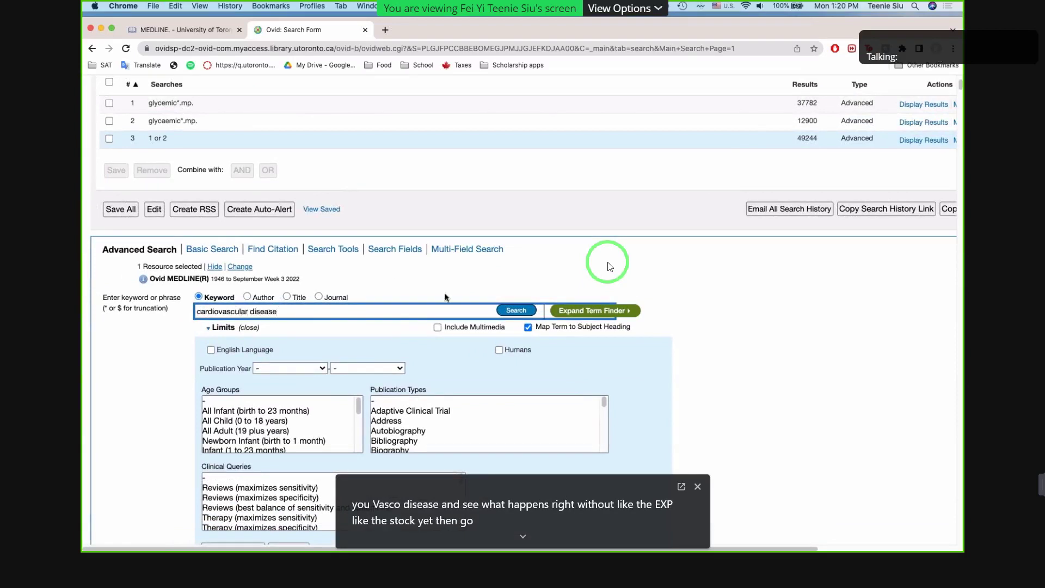
{"action": "left_click", "coordinate": [517, 310]}
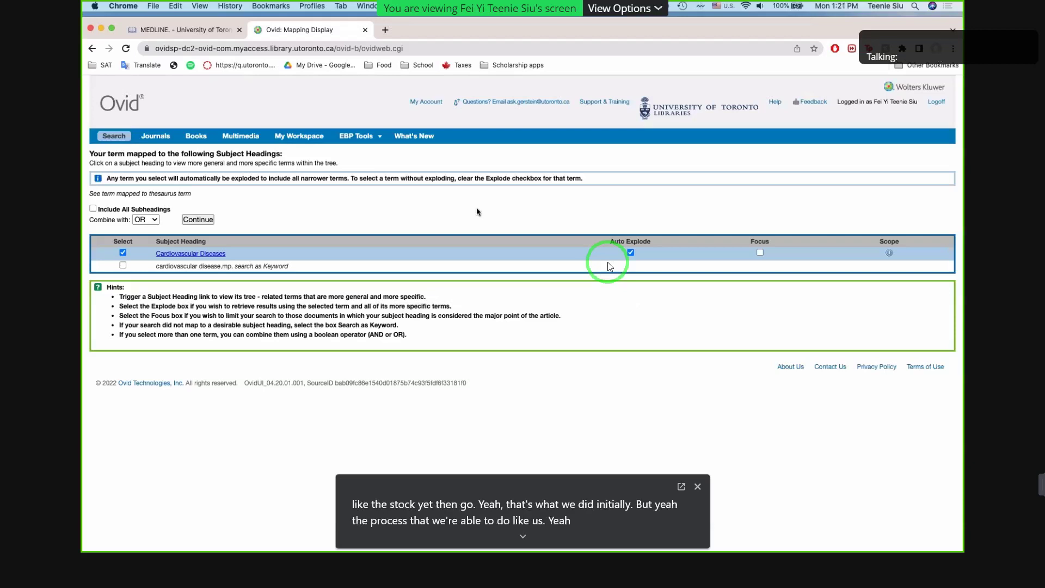
- Examine the subject headings mapped to cardiovascular disease and go back to the search form
{"action": "scroll", "coordinate": [168, 175], "scroll_direction": "up", "scroll_amount": 5}
{"action": "scroll", "coordinate": [168, 175], "scroll_direction": "left", "scroll_amount": 3}
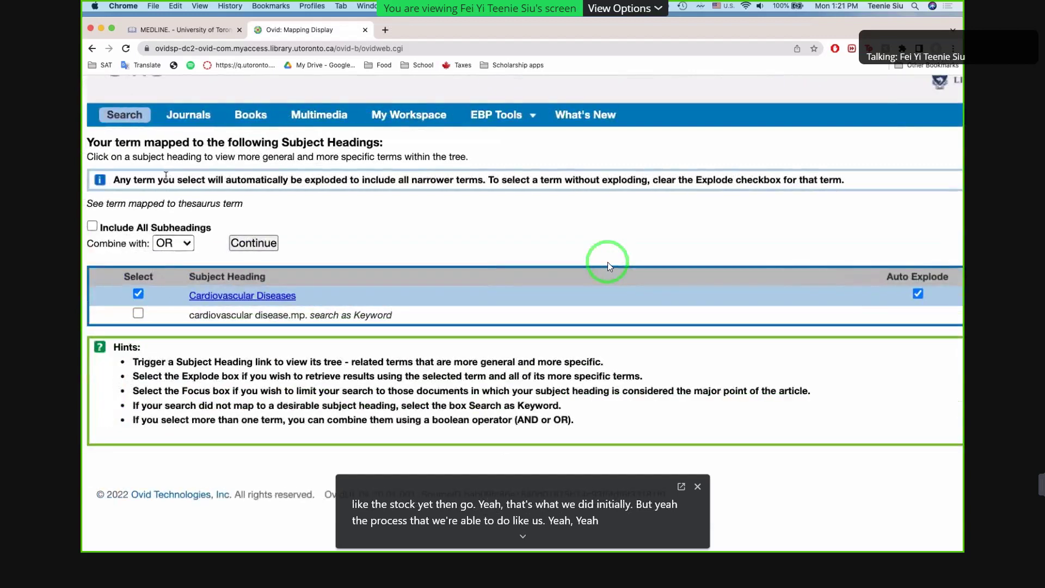
{"action": "scroll", "coordinate": [169, 140], "scroll_direction": "left", "scroll_amount": 1}
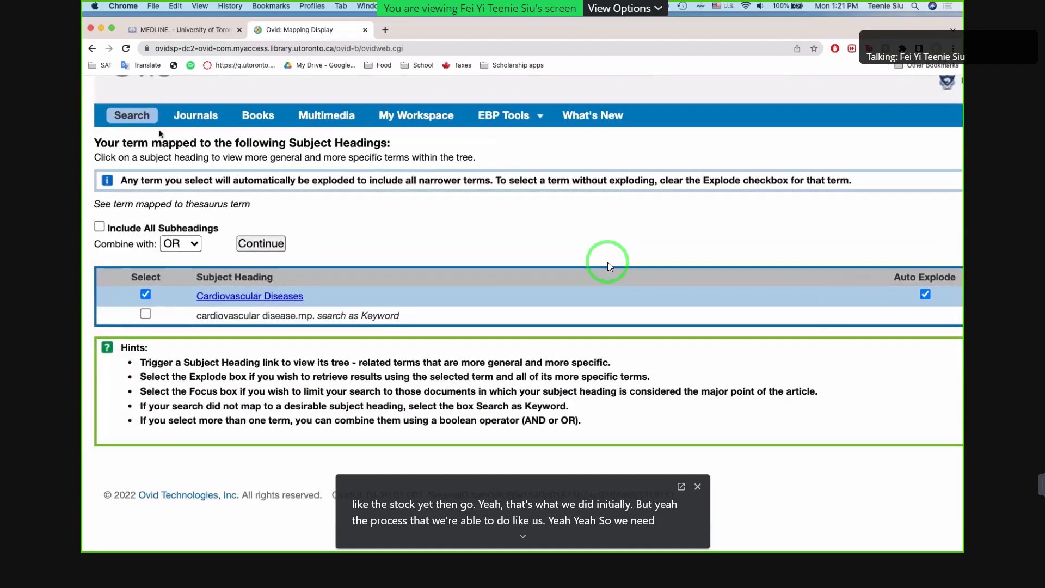
{"action": "left_click", "coordinate": [93, 49]}
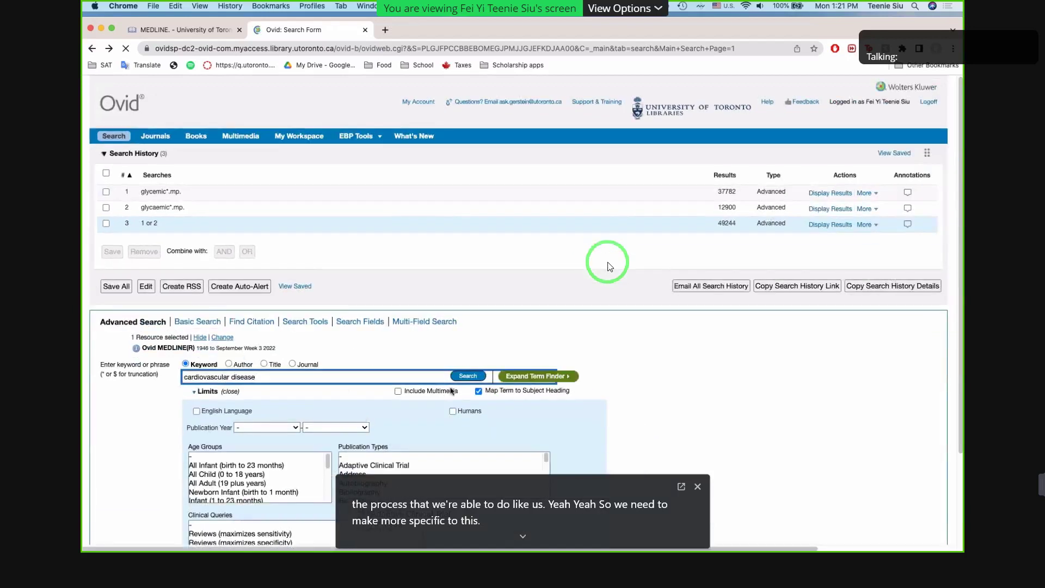
- Check the highlighted cardiovascular terms in the Medline Aug 30 sheet in Excel and switch back to Ovid in Chrome
{"action": "key", "text": "ctrl+Up"}
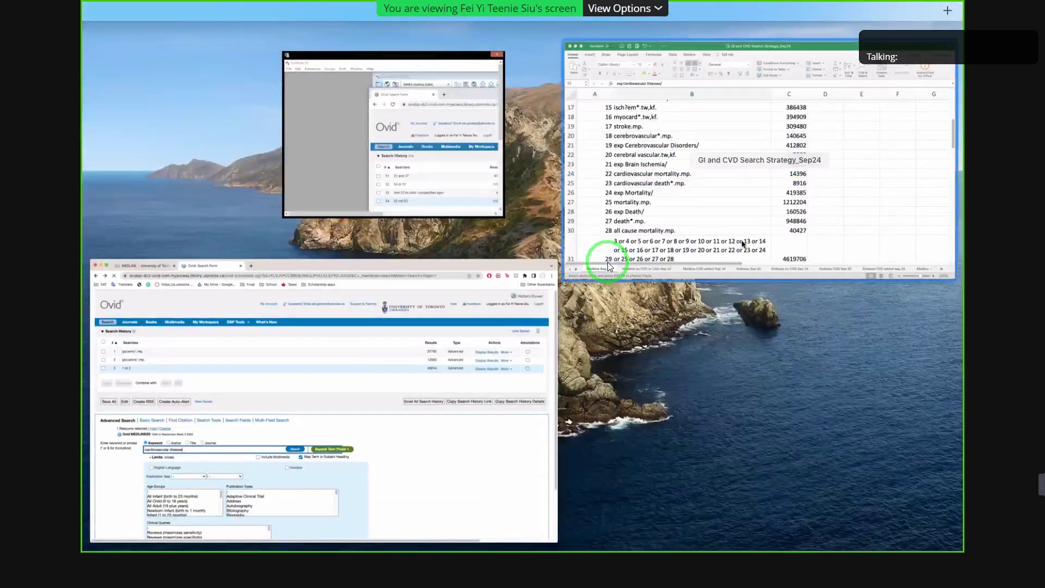
{"action": "left_click", "coordinate": [608, 266]}
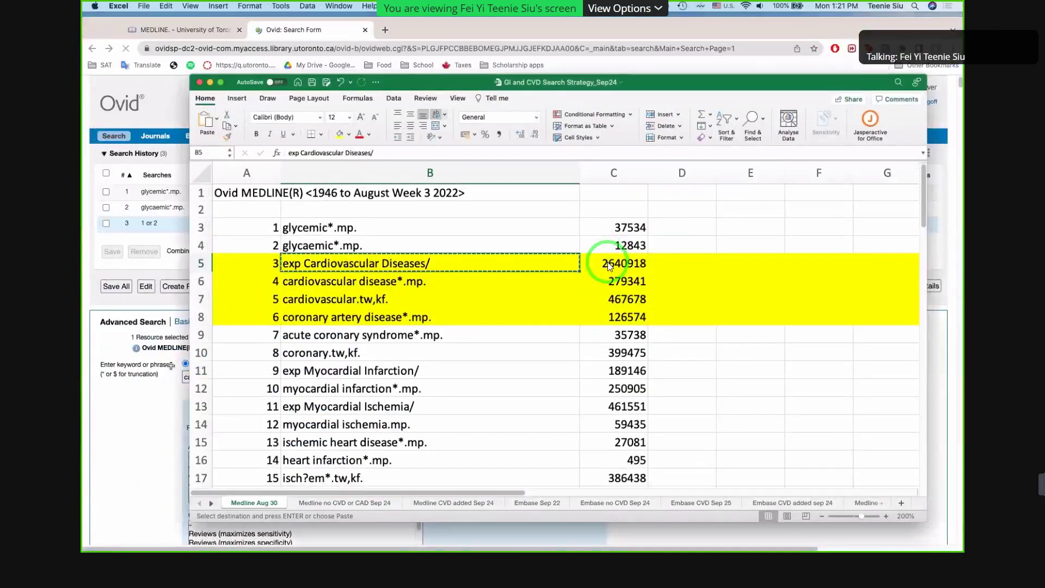
{"action": "key", "text": "super+Tab"}
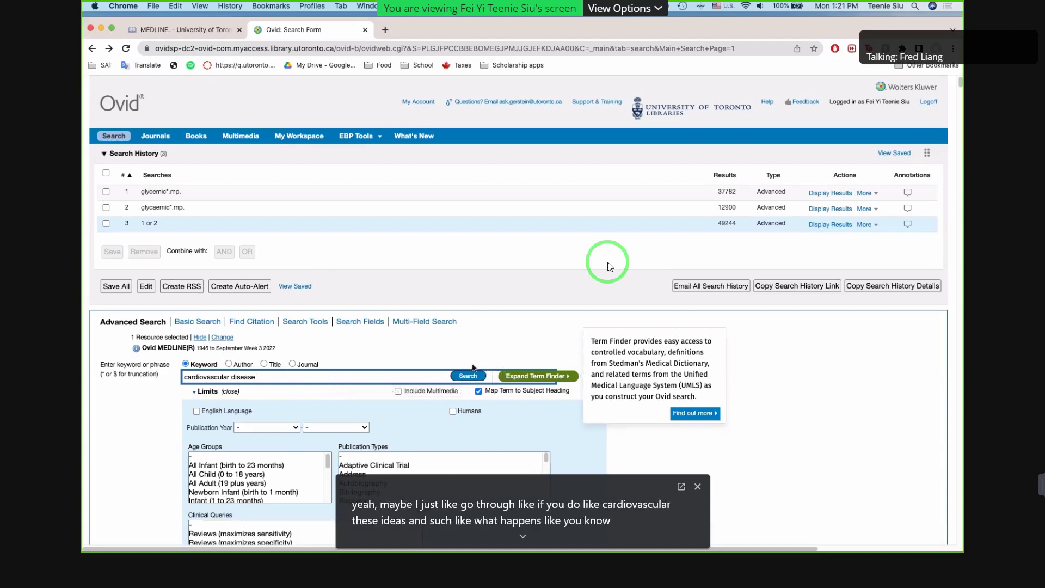
- Rerun the cardiovascular disease keyword search and inspect its subject heading and keyword mapping options
{"action": "scroll", "coordinate": [432, 366], "scroll_direction": "down", "scroll_amount": 3}
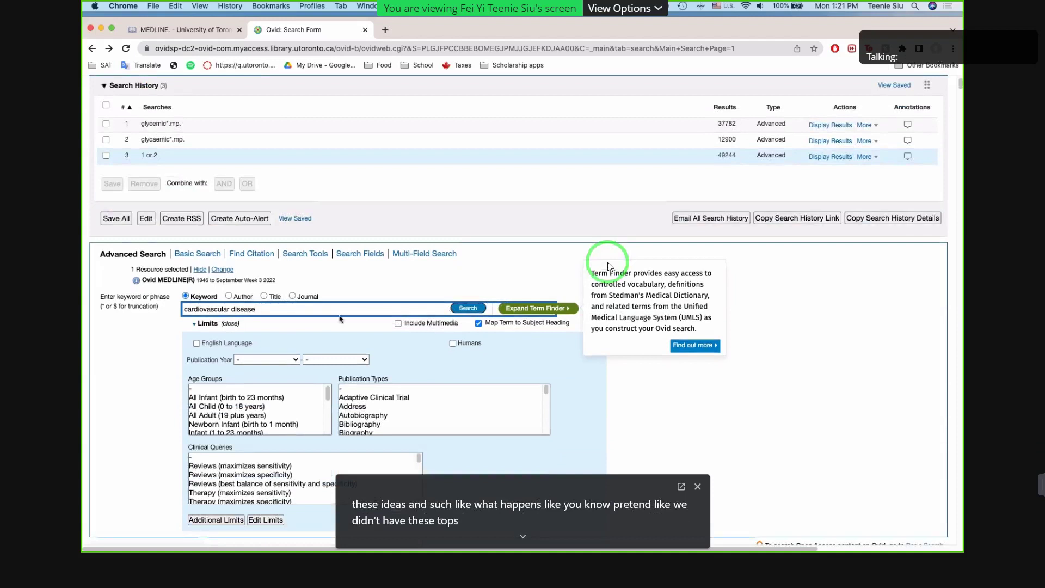
{"action": "left_click", "coordinate": [463, 307]}
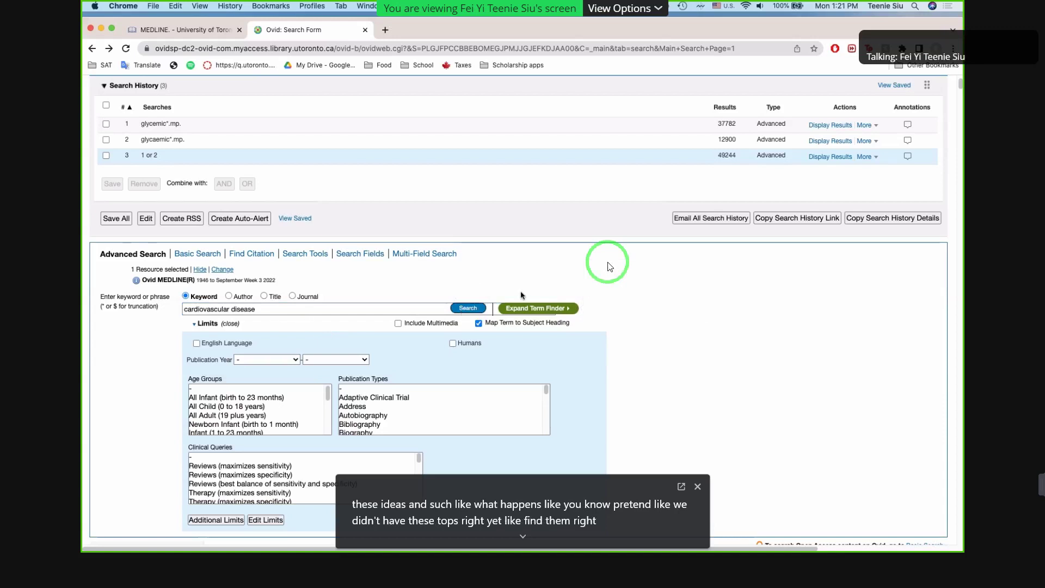
{"action": "left_click", "coordinate": [477, 308]}
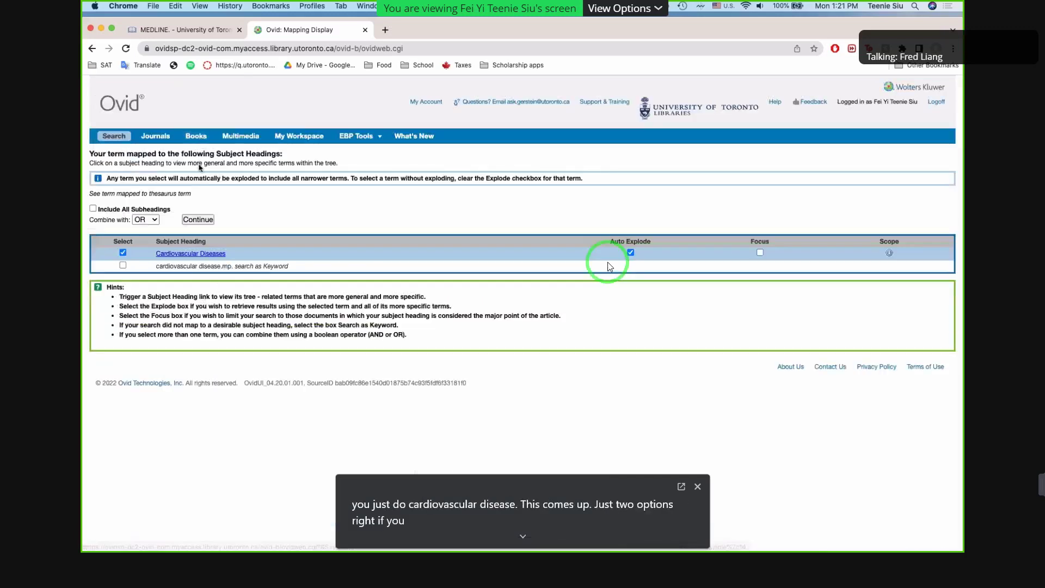
{"action": "scroll", "coordinate": [210, 233], "scroll_direction": "up", "scroll_amount": 5}
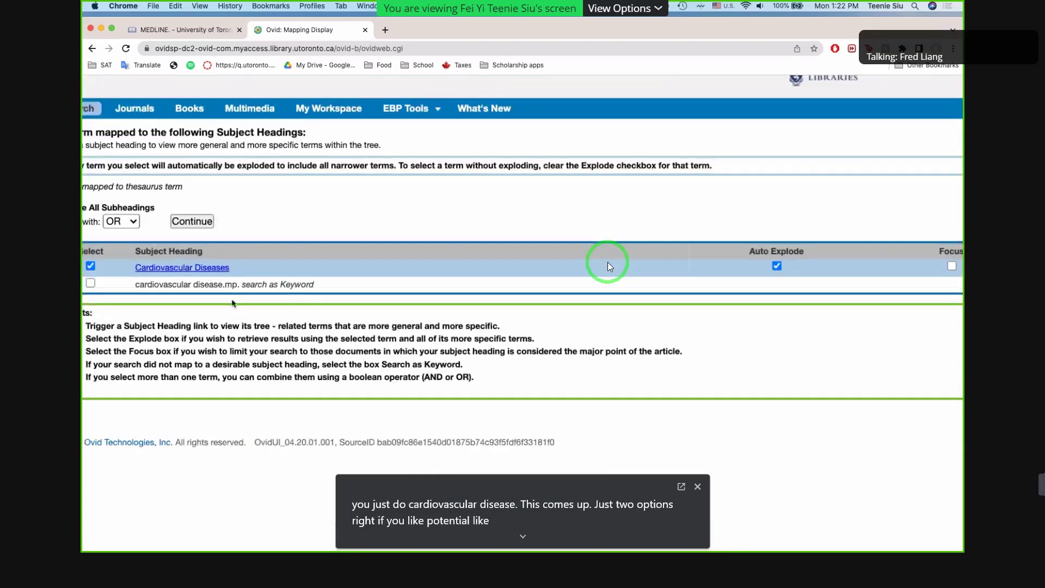
- Select only the cardiovascular disease.mp. keyword option, leaving the Cardiovascular Diseases subject heading unselected, and run the search
{"action": "scroll", "coordinate": [237, 311], "scroll_direction": "left", "scroll_amount": 3}
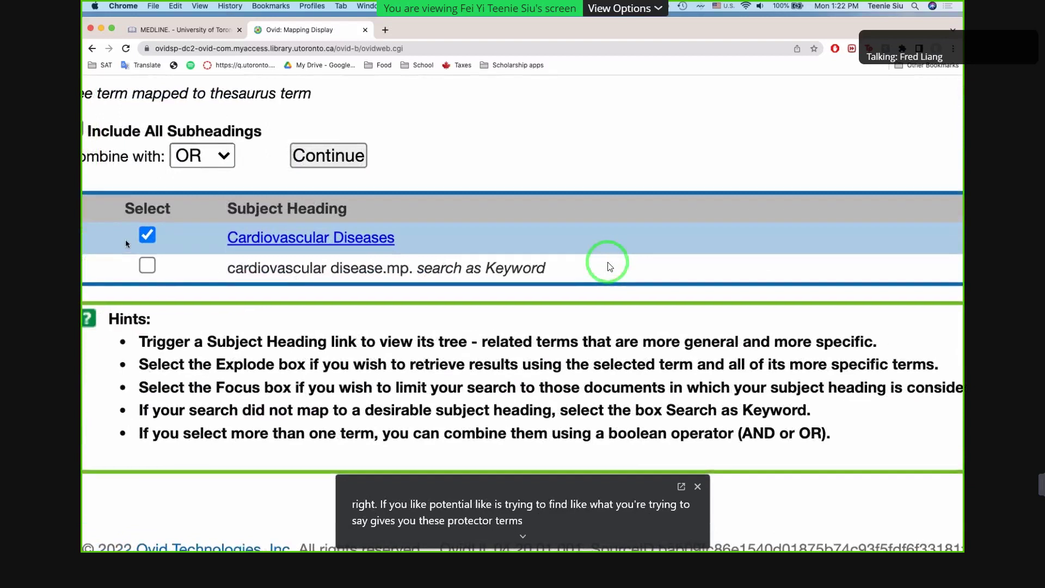
{"action": "scroll", "coordinate": [125, 240], "scroll_direction": "left", "scroll_amount": 1}
{"action": "scroll", "coordinate": [220, 246], "scroll_direction": "right", "scroll_amount": 2}
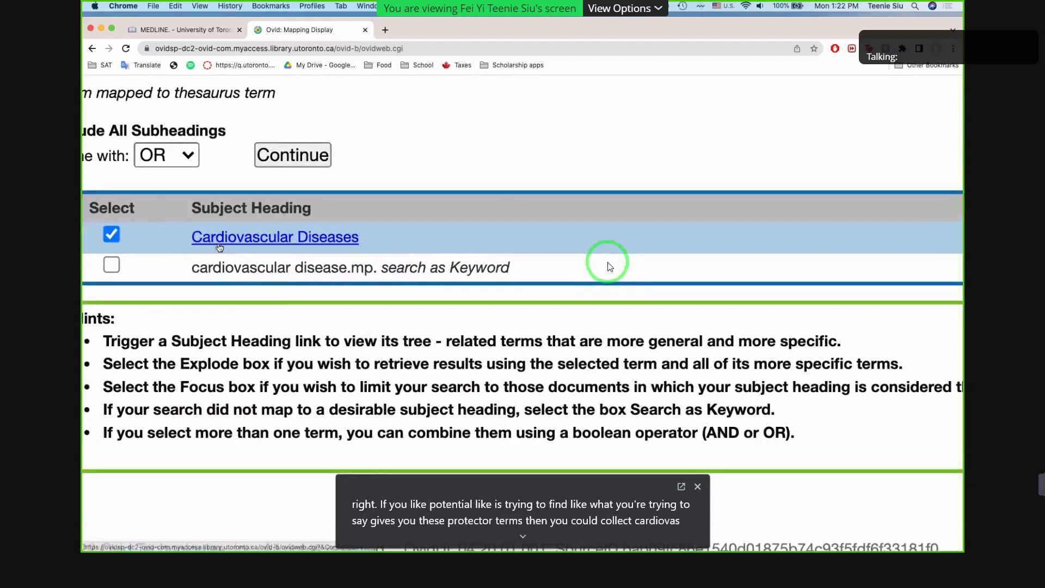
{"action": "left_click", "coordinate": [110, 270]}
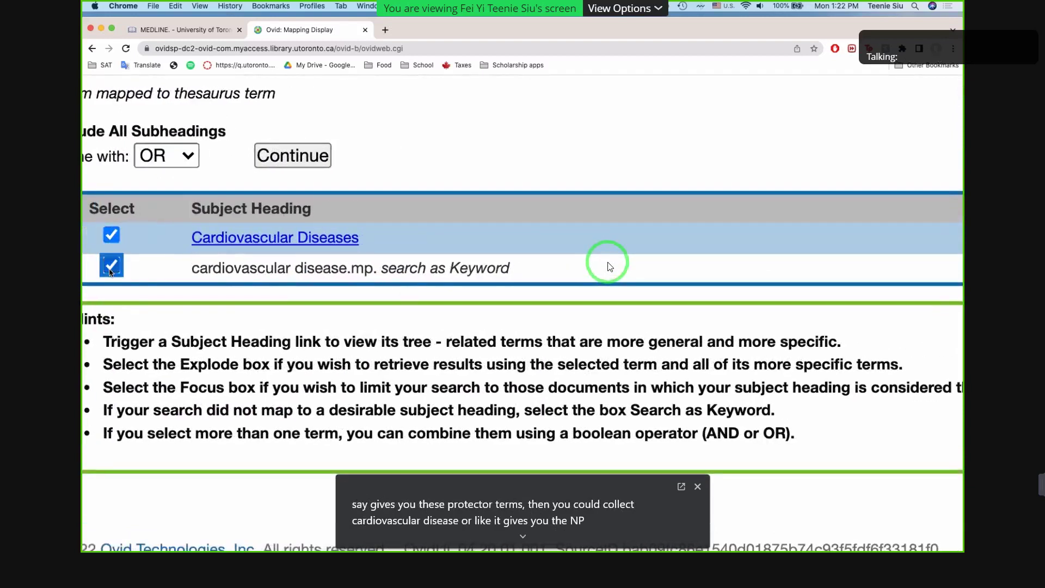
{"action": "scroll", "coordinate": [610, 267], "scroll_direction": "down", "scroll_amount": 5}
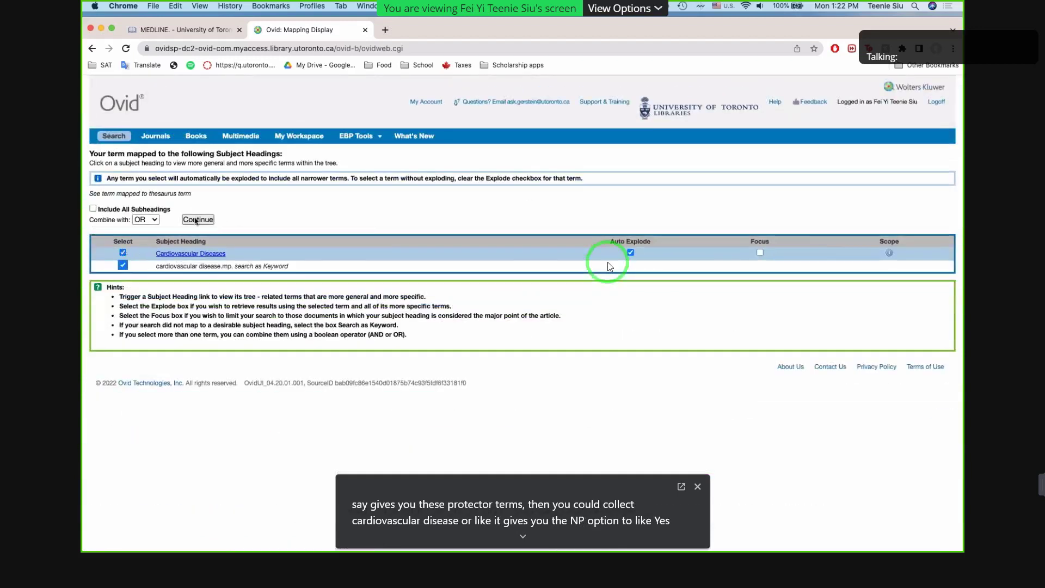
{"action": "left_click", "coordinate": [146, 219]}
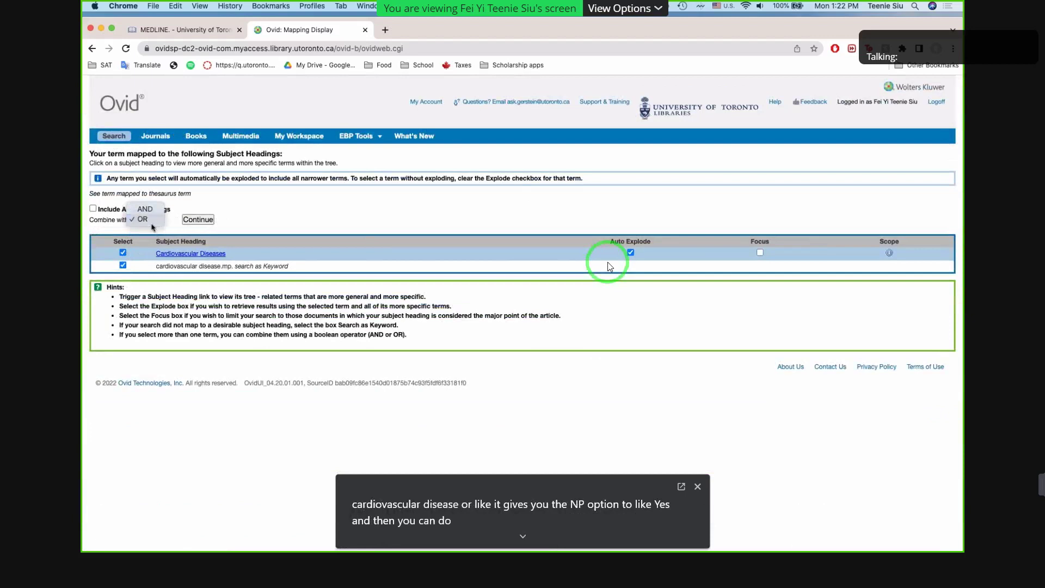
{"action": "left_click", "coordinate": [175, 238]}
{"action": "left_click", "coordinate": [108, 237]}
{"action": "left_click", "coordinate": [123, 252]}
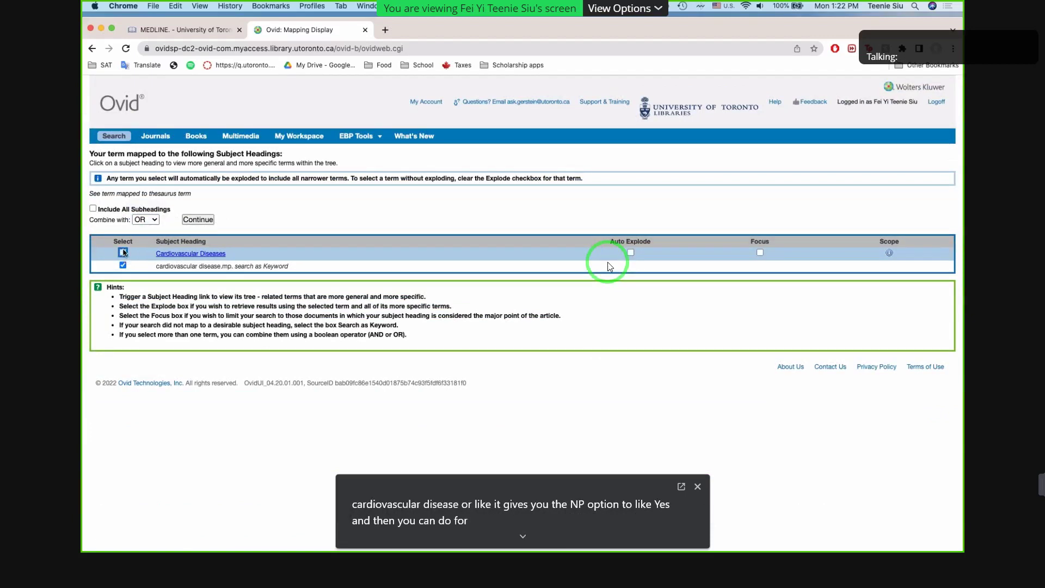
{"action": "left_click", "coordinate": [190, 221]}
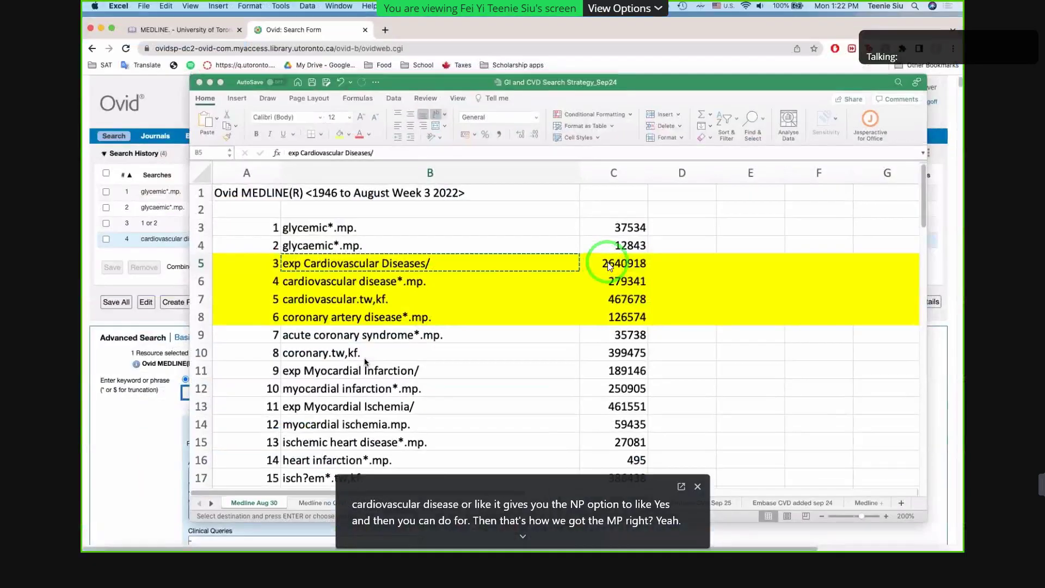
- Review the highlighted cardiovascular terms in the Medline Aug 30 sheet in Excel and copy the exp Cardiovascular Diseases/ term
{"action": "scroll", "coordinate": [365, 362], "scroll_direction": "down", "scroll_amount": 2}
{"action": "left_click", "coordinate": [329, 308]}
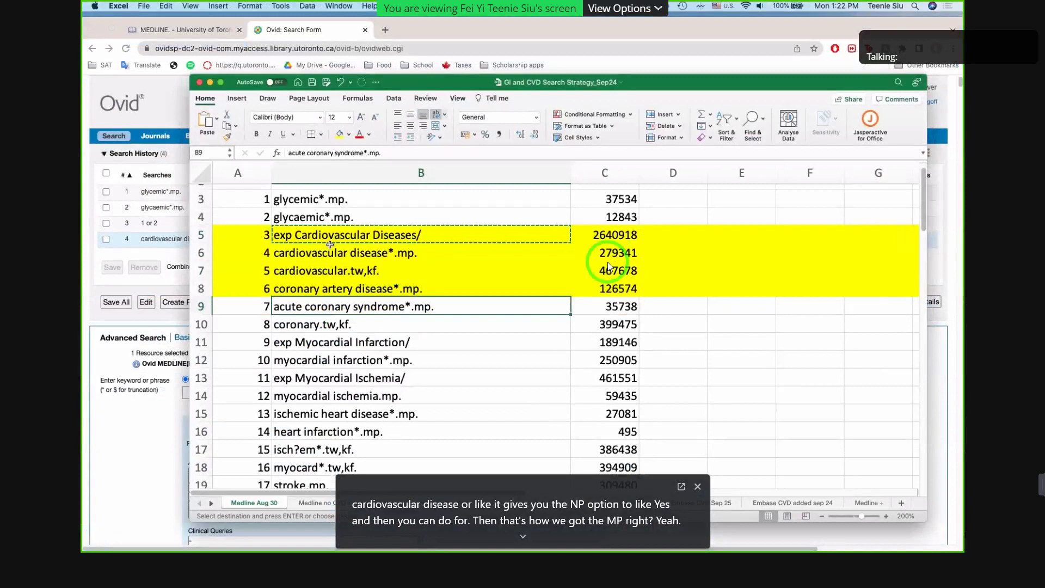
{"action": "left_click", "coordinate": [365, 254]}
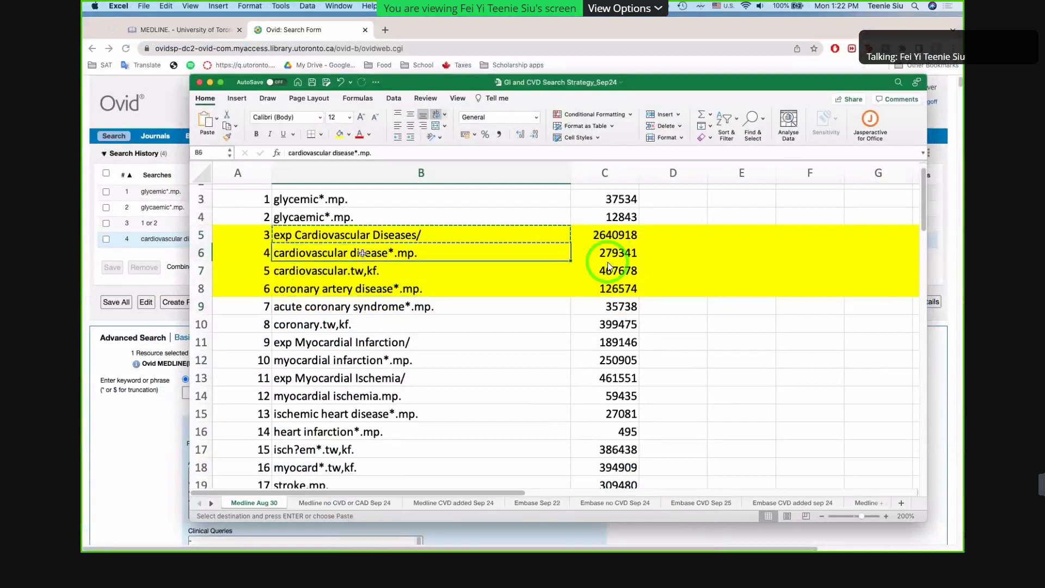
{"action": "key", "text": "Down"}
{"action": "key", "text": "Up"}
{"action": "key", "text": "Up"}
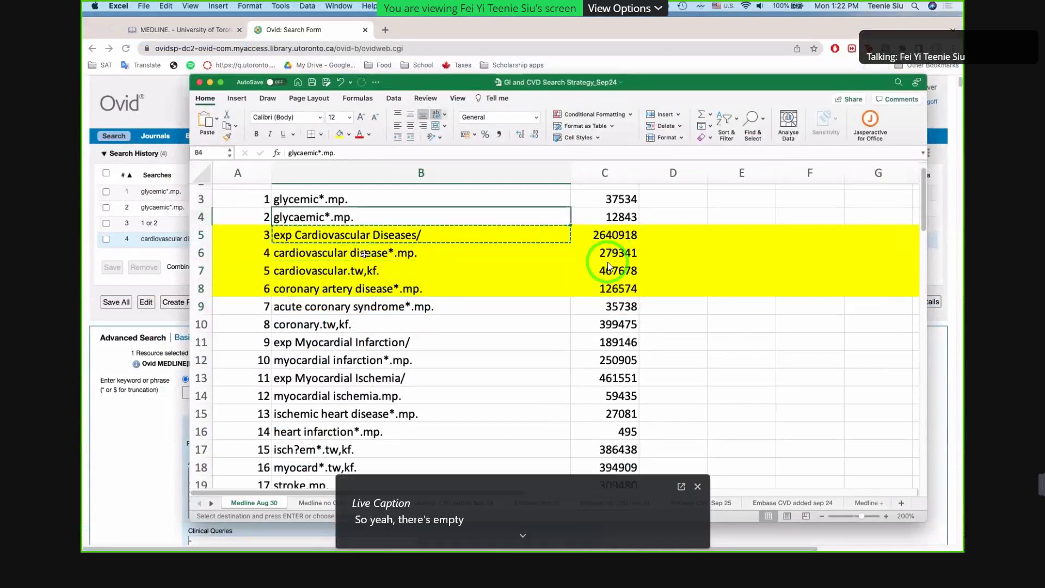
{"action": "scroll", "coordinate": [392, 283], "scroll_direction": "down", "scroll_amount": 1}
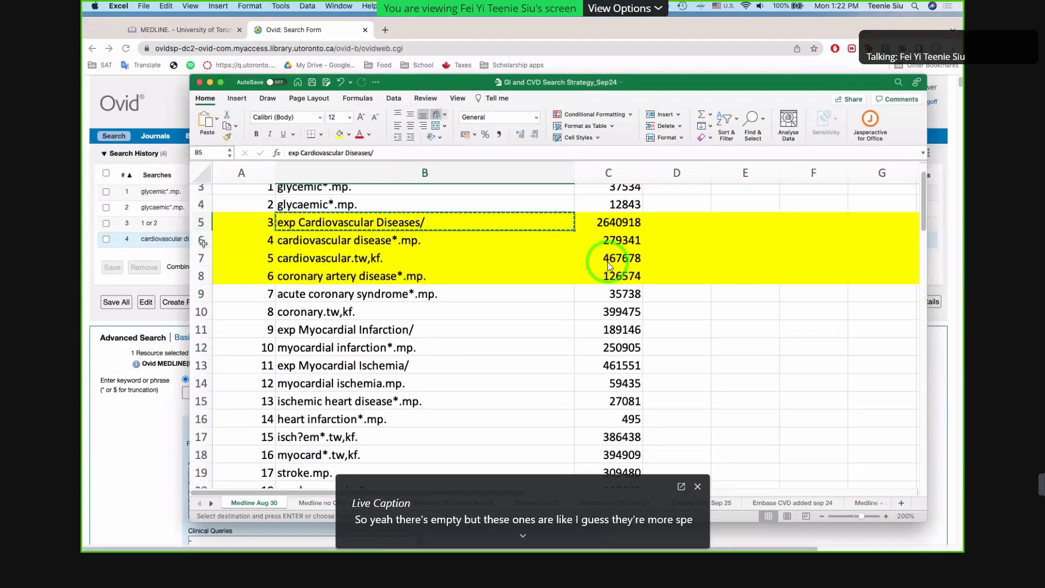
- Switch to Ovid in Chrome and run the search exp Cardiovascular Diseases/ as a new search line
{"action": "key", "text": "super+Tab"}
{"action": "left_click", "coordinate": [256, 387]}
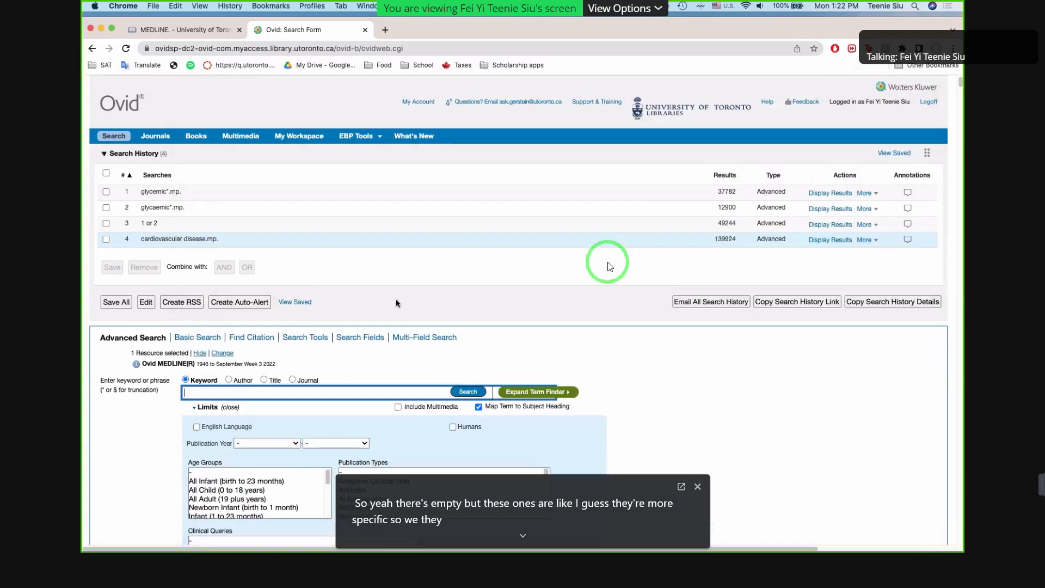
{"action": "key", "text": "ctrl+Up"}
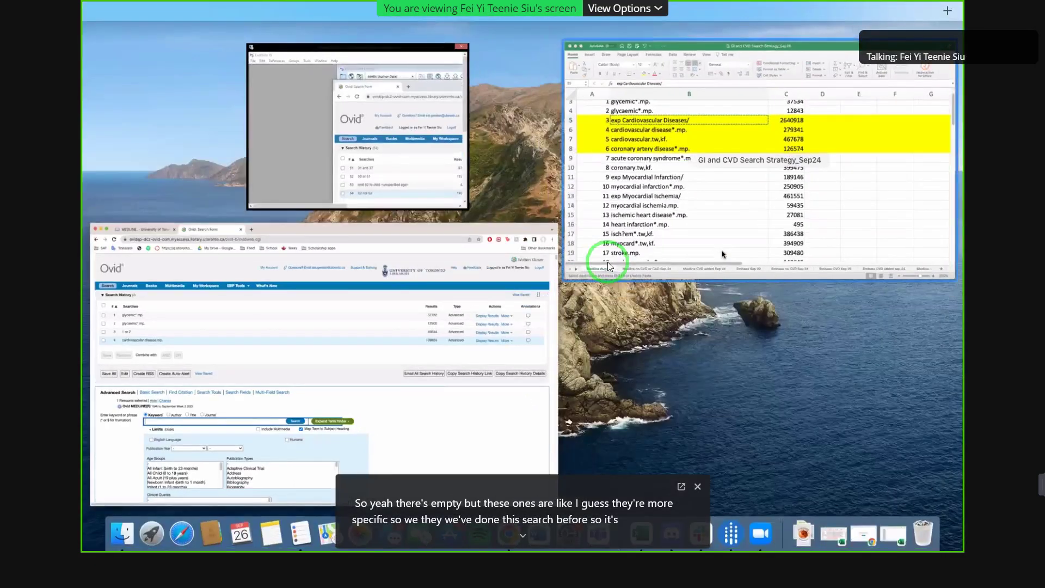
{"action": "left_click", "coordinate": [568, 283]}
{"action": "key", "text": "super+Tab"}
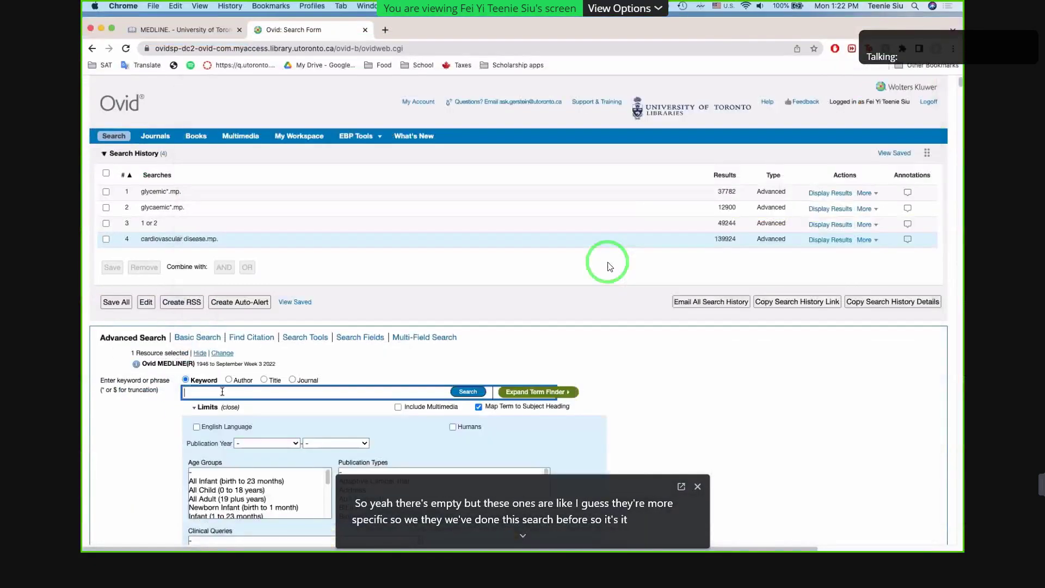
{"action": "type", "text": "exp Cardiovascular Diseases/"}
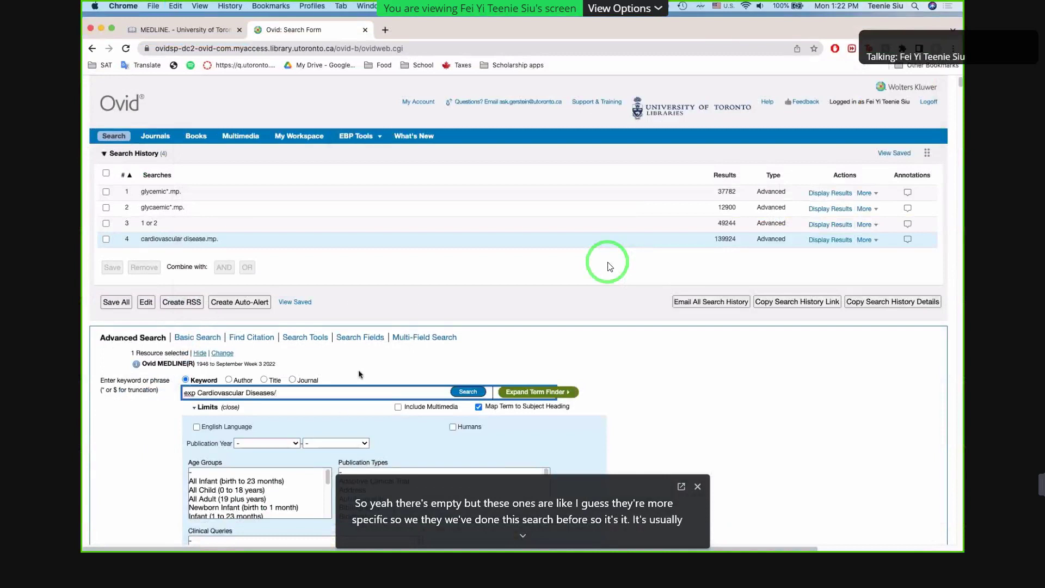
{"action": "mouse_move", "coordinate": [569, 390]}
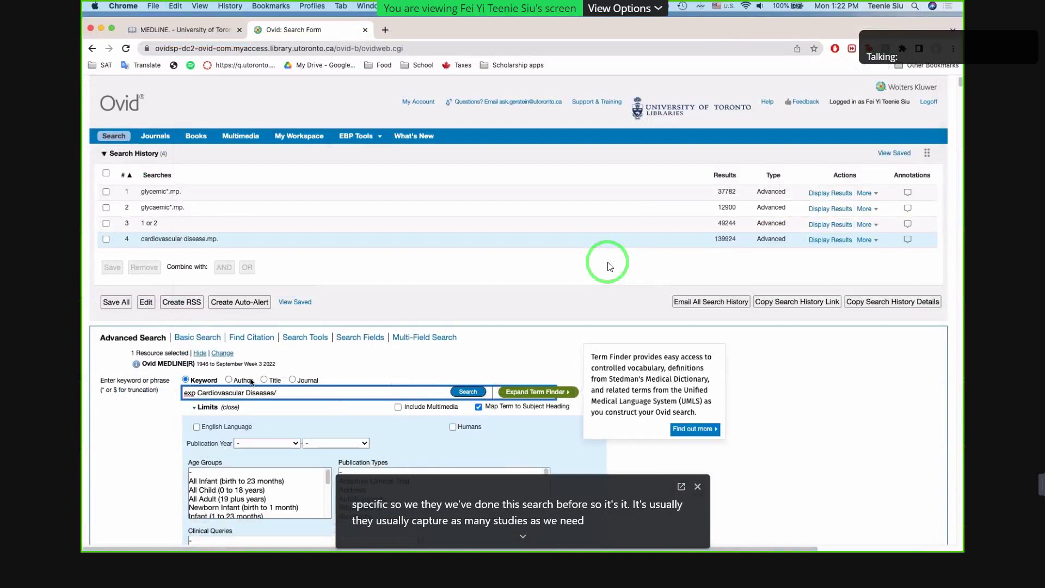
{"action": "left_click", "coordinate": [467, 392]}
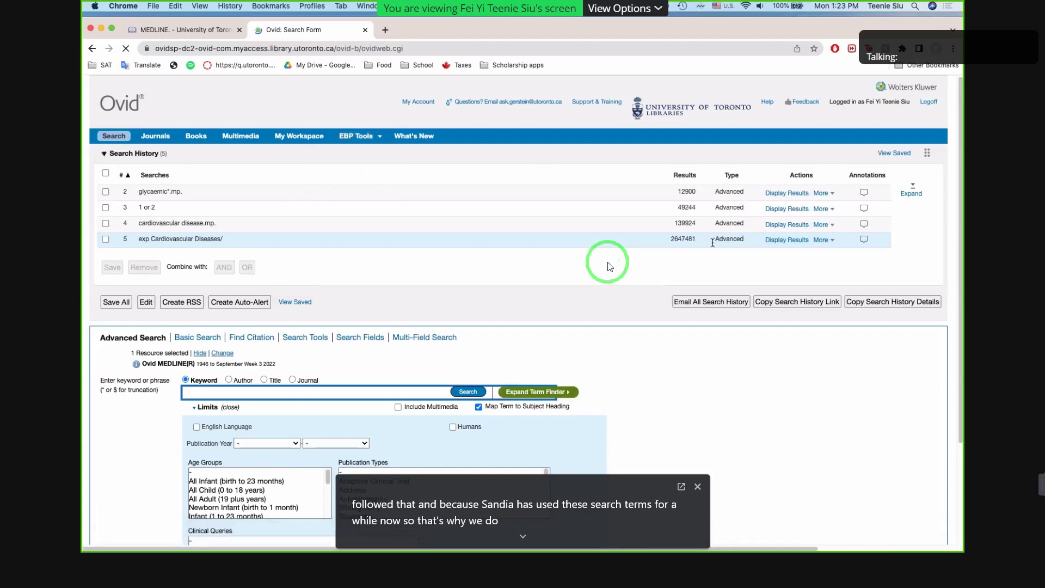
- Switch to the search strategy workbook in Excel and examine the line that combines terms 3 through 28 with OR
{"action": "key", "text": "ctrl+Up"}
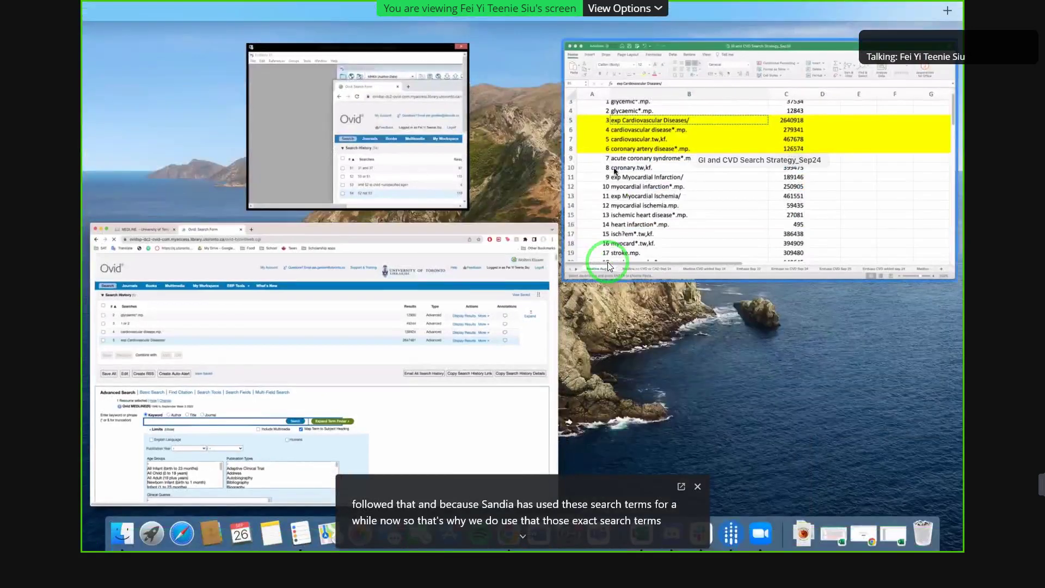
{"action": "left_click", "coordinate": [608, 264]}
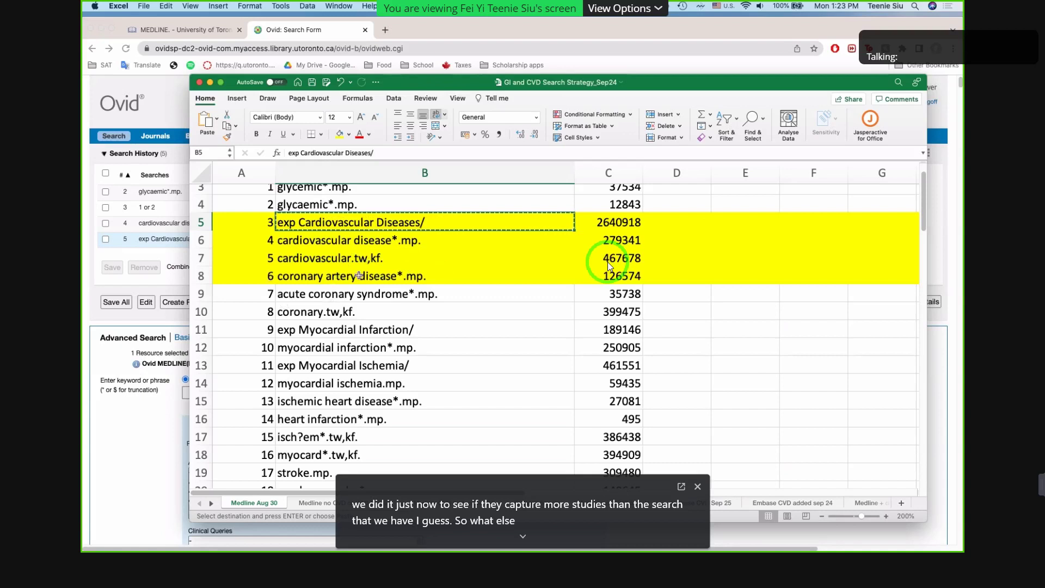
{"action": "key", "text": "Down"}
{"action": "scroll", "coordinate": [399, 248], "scroll_direction": "down", "scroll_amount": 5}
{"action": "scroll", "coordinate": [399, 247], "scroll_direction": "down", "scroll_amount": 4}
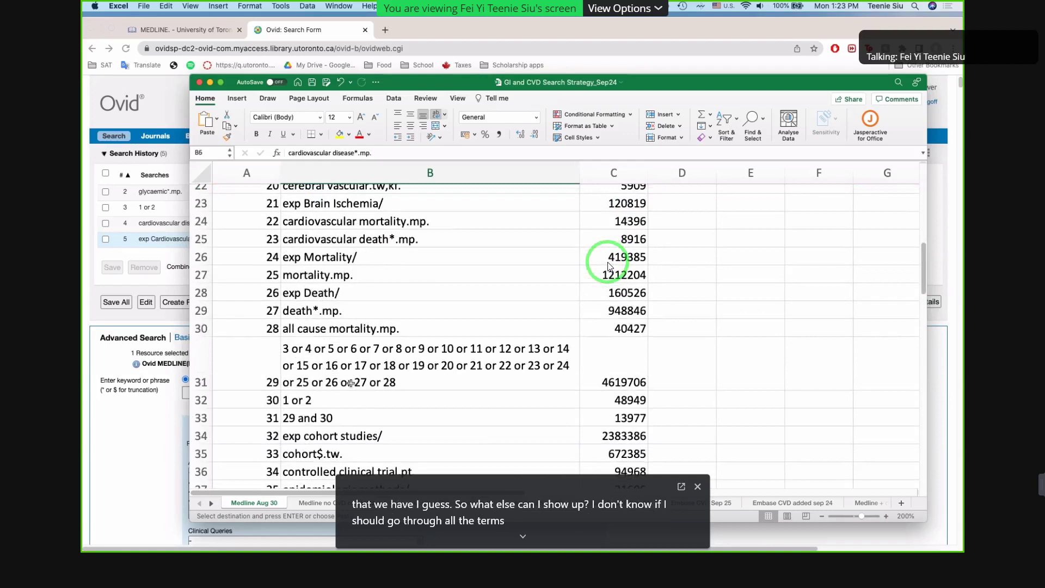
{"action": "scroll", "coordinate": [608, 266], "scroll_direction": "up", "scroll_amount": 1}
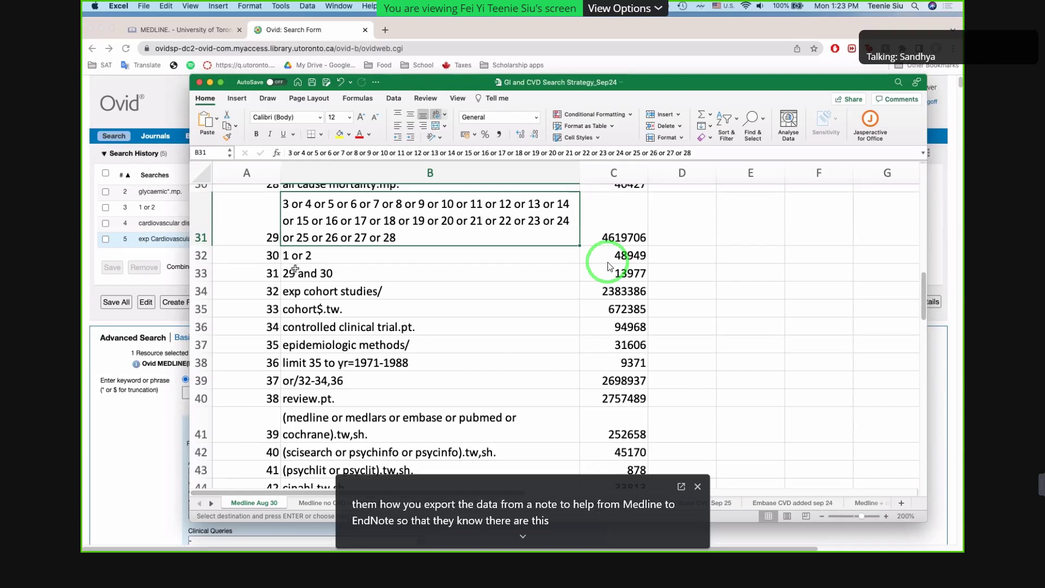
- Review the individual glycemic, cardiovascular and mortality terms in search lines 1 to 28 of the Medline Aug 30 sheet
{"action": "scroll", "coordinate": [608, 266], "scroll_direction": "up", "scroll_amount": 10}
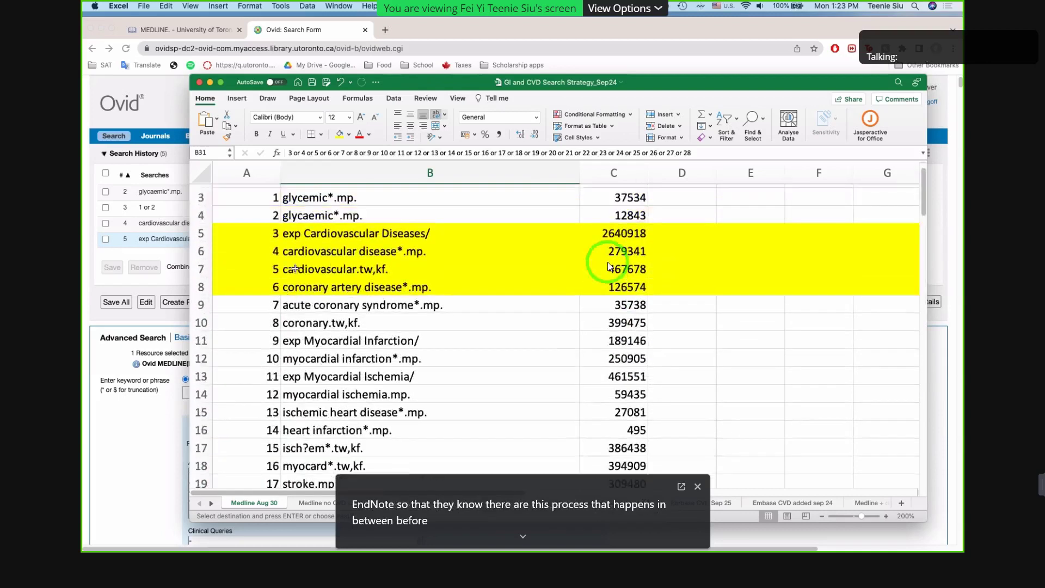
{"action": "scroll", "coordinate": [609, 267], "scroll_direction": "down", "scroll_amount": 10}
{"action": "scroll", "coordinate": [609, 267], "scroll_direction": "up", "scroll_amount": 6}
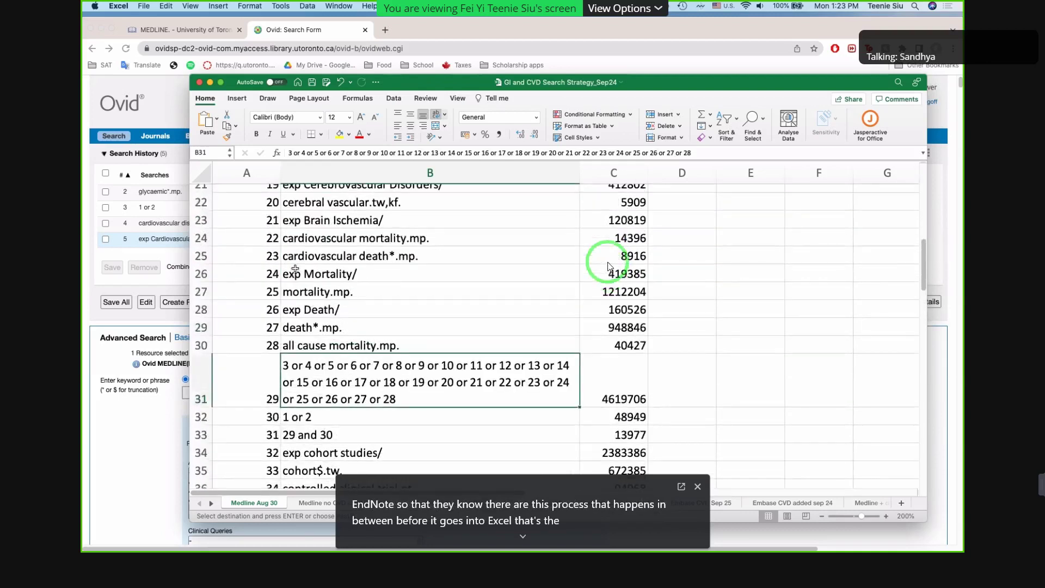
{"action": "scroll", "coordinate": [609, 266], "scroll_direction": "up", "scroll_amount": 4}
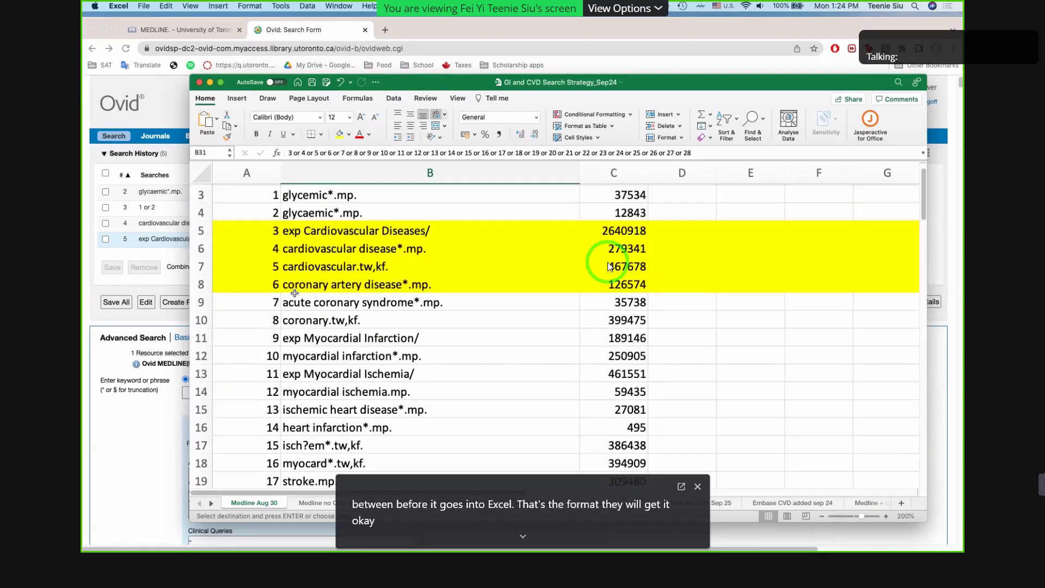
{"action": "scroll", "coordinate": [608, 267], "scroll_direction": "down", "scroll_amount": 4}
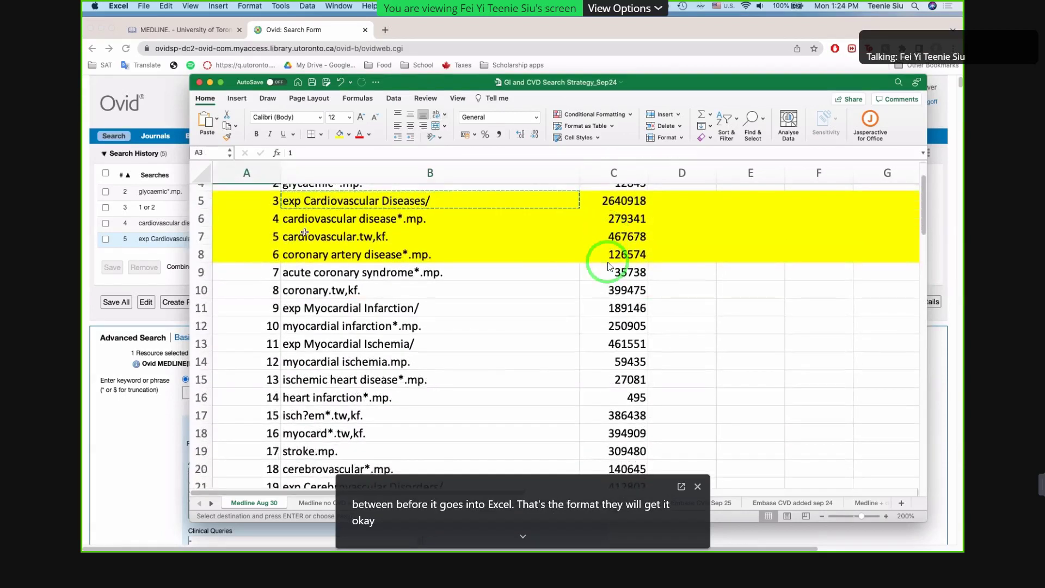
{"action": "scroll", "coordinate": [608, 266], "scroll_direction": "down", "scroll_amount": 4}
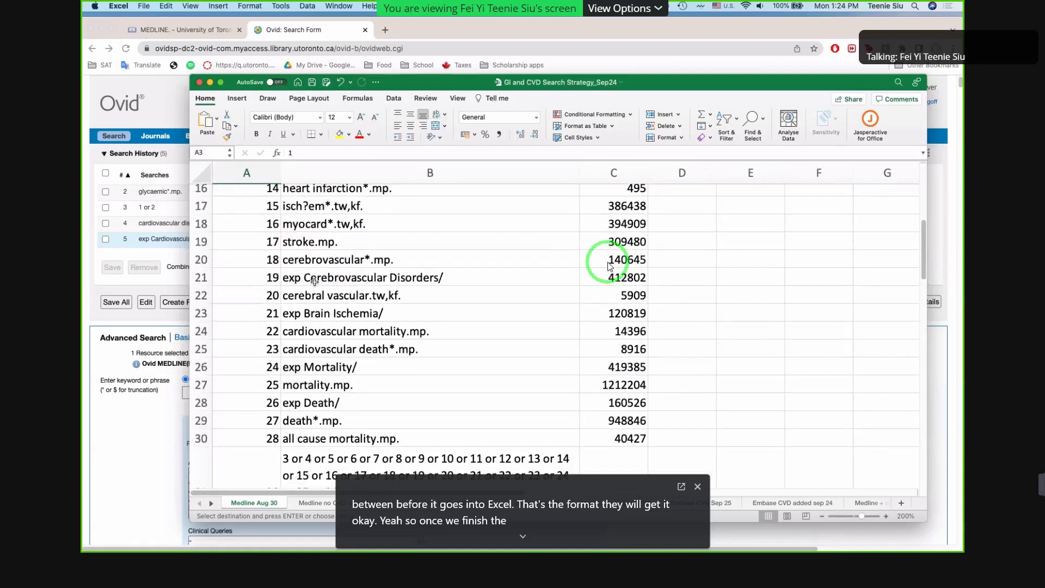
{"action": "scroll", "coordinate": [609, 267], "scroll_direction": "down", "scroll_amount": 2}
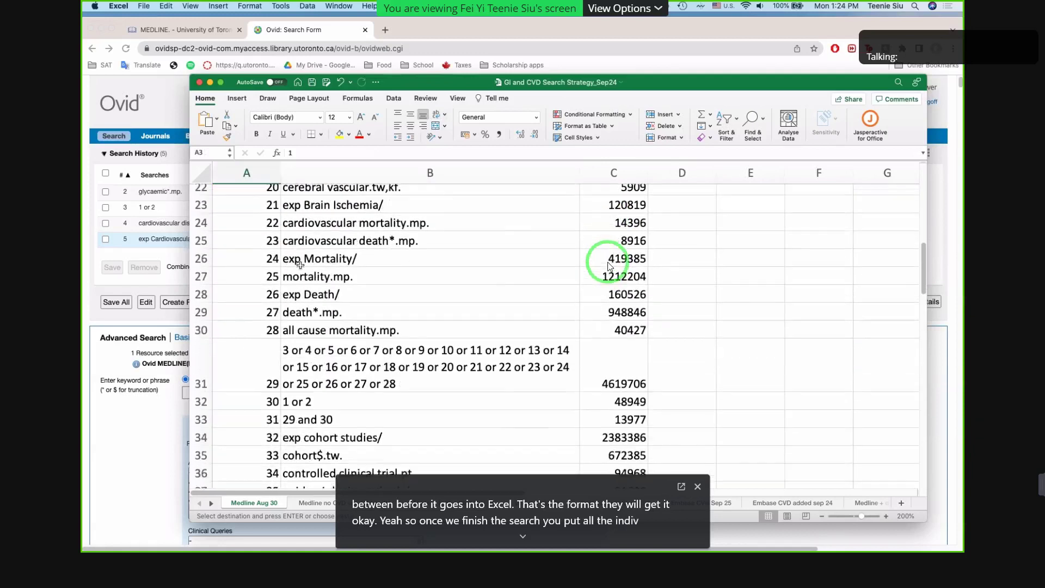
- Examine the cohort study and systematic review filter terms that follow the combined topic search, from line 32 through line 62
{"action": "scroll", "coordinate": [609, 266], "scroll_direction": "down", "scroll_amount": 6}
{"action": "left_click", "coordinate": [576, 254]}
{"action": "scroll", "coordinate": [609, 267], "scroll_direction": "down", "scroll_amount": 1}
{"action": "scroll", "coordinate": [608, 267], "scroll_direction": "up", "scroll_amount": 3}
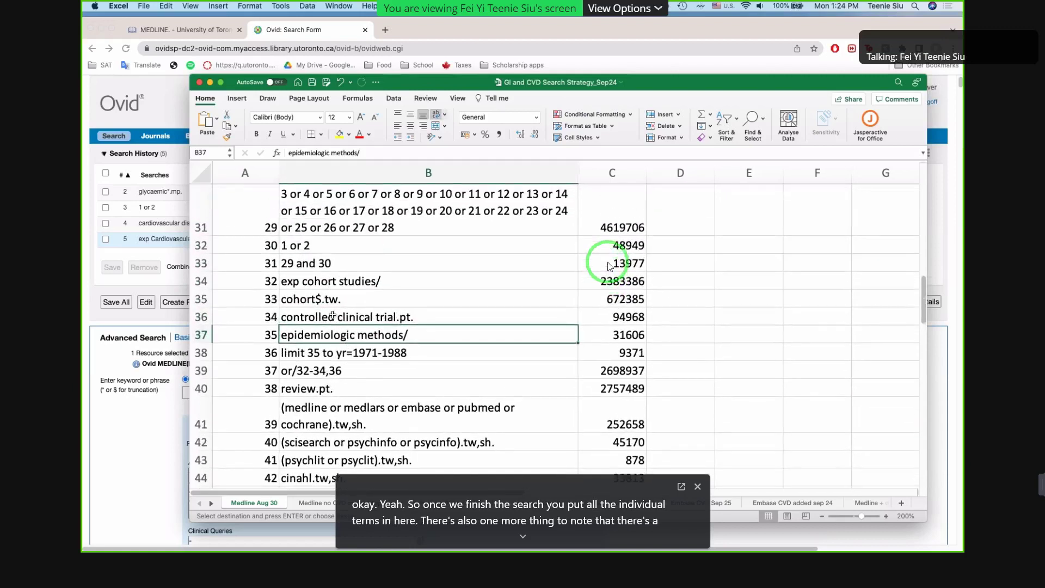
{"action": "scroll", "coordinate": [608, 267], "scroll_direction": "up", "scroll_amount": 1}
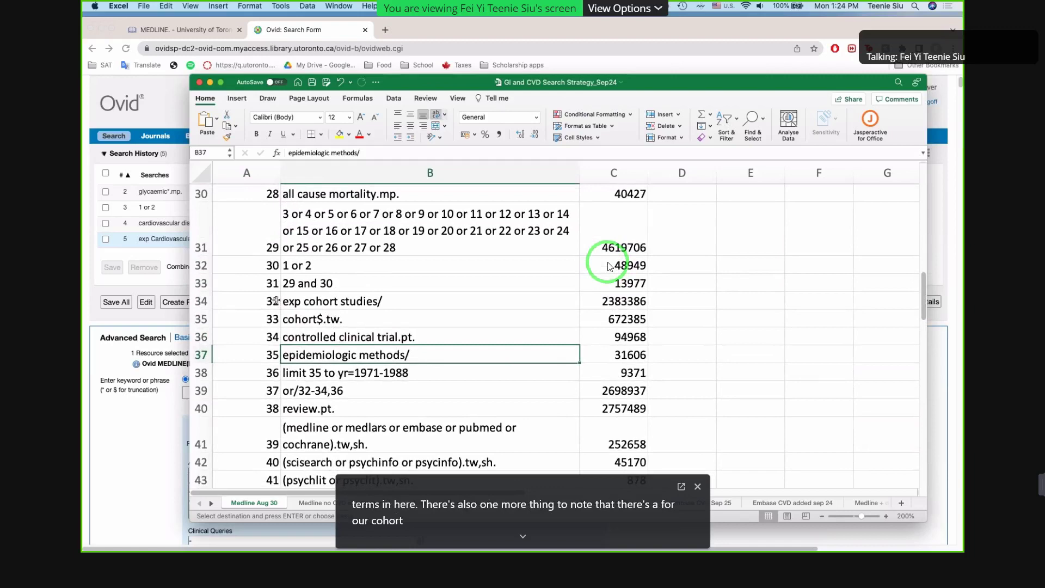
{"action": "scroll", "coordinate": [609, 267], "scroll_direction": "down", "scroll_amount": 5}
{"action": "scroll", "coordinate": [609, 267], "scroll_direction": "down", "scroll_amount": 6}
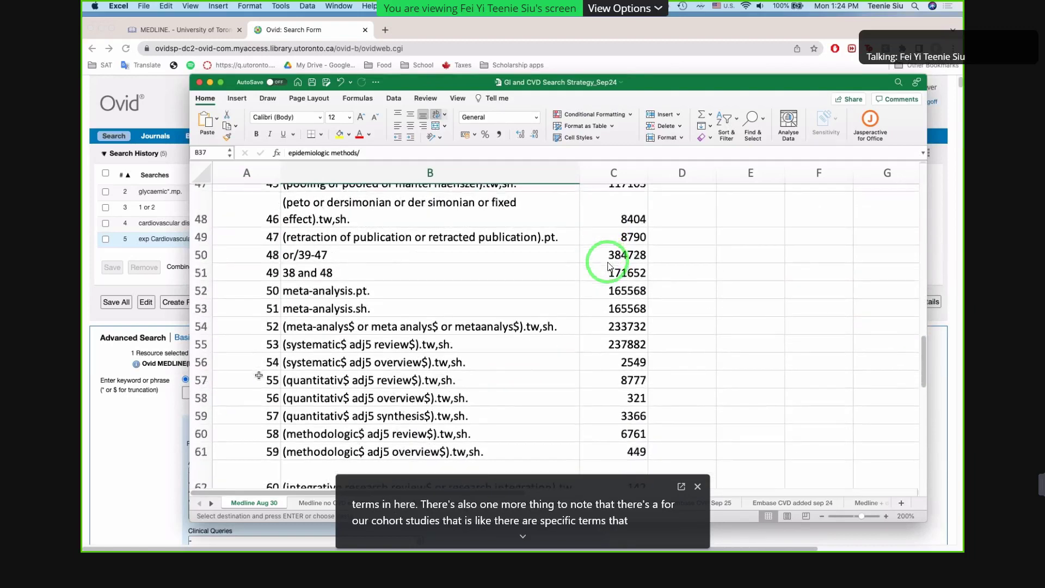
{"action": "scroll", "coordinate": [608, 266], "scroll_direction": "down", "scroll_amount": 3}
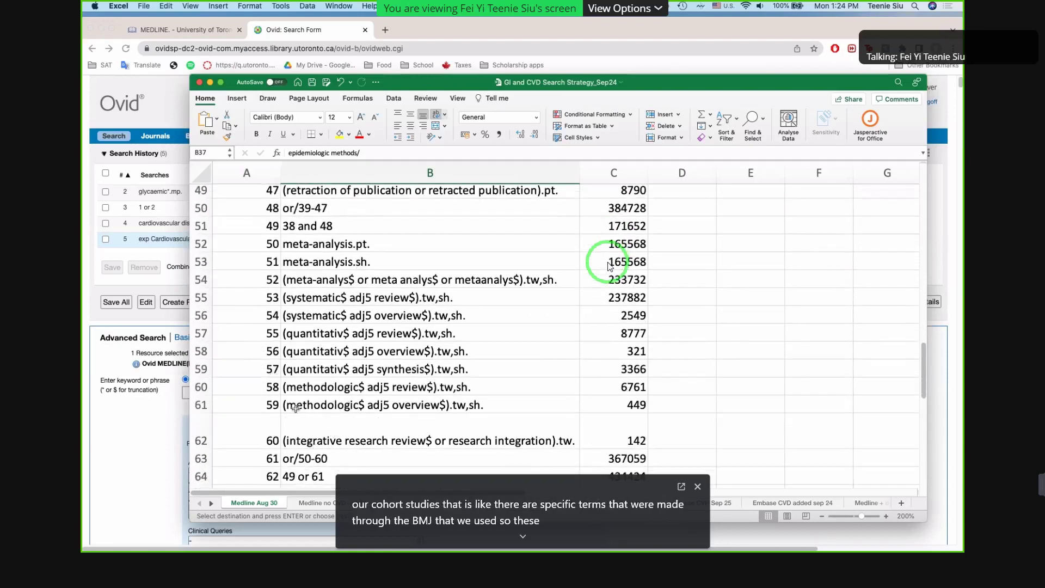
- Compare the cohort study filter in lines 32 to 37 with the systematic review filter starting at line 38
{"action": "scroll", "coordinate": [608, 265], "scroll_direction": "up", "scroll_amount": 10}
{"action": "scroll", "coordinate": [608, 266], "scroll_direction": "up", "scroll_amount": 2}
{"action": "key", "text": "Up"}
{"action": "key", "text": "Left"}
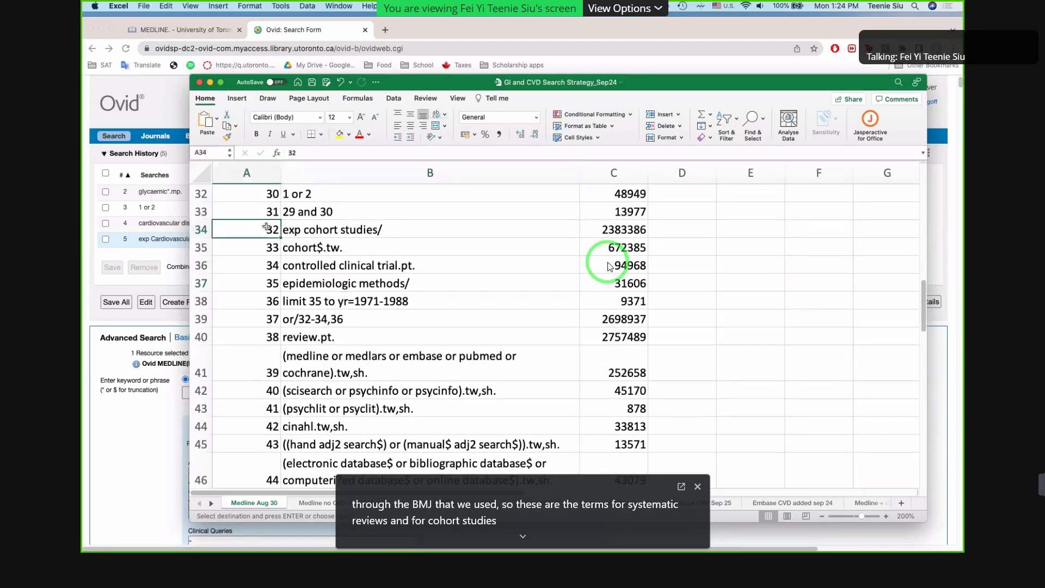
{"action": "scroll", "coordinate": [268, 223], "scroll_direction": "down", "scroll_amount": 2}
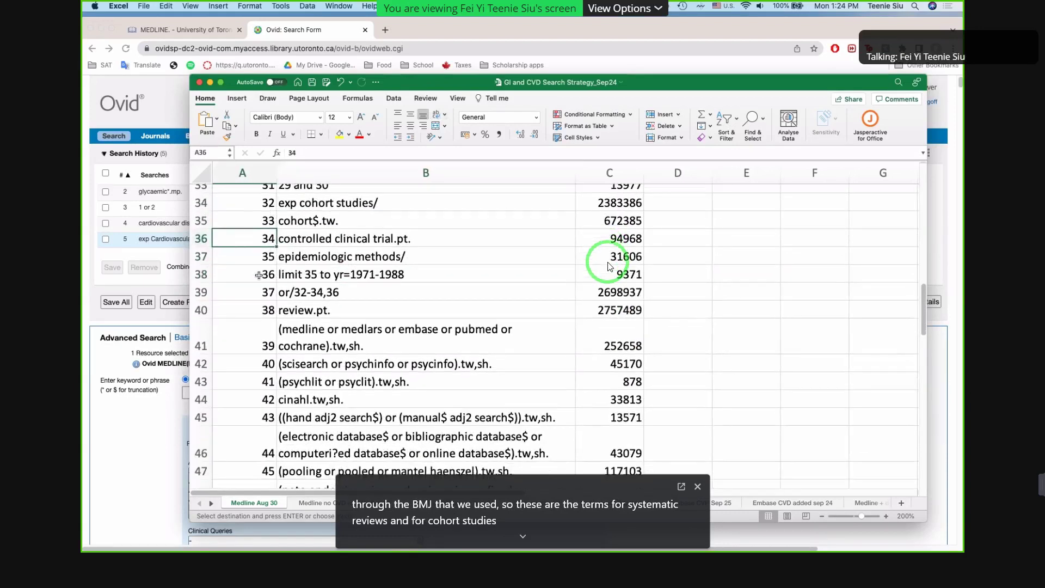
{"action": "scroll", "coordinate": [259, 275], "scroll_direction": "down", "scroll_amount": 2}
{"action": "scroll", "coordinate": [267, 294], "scroll_direction": "up", "scroll_amount": 2}
{"action": "left_click", "coordinate": [276, 310]}
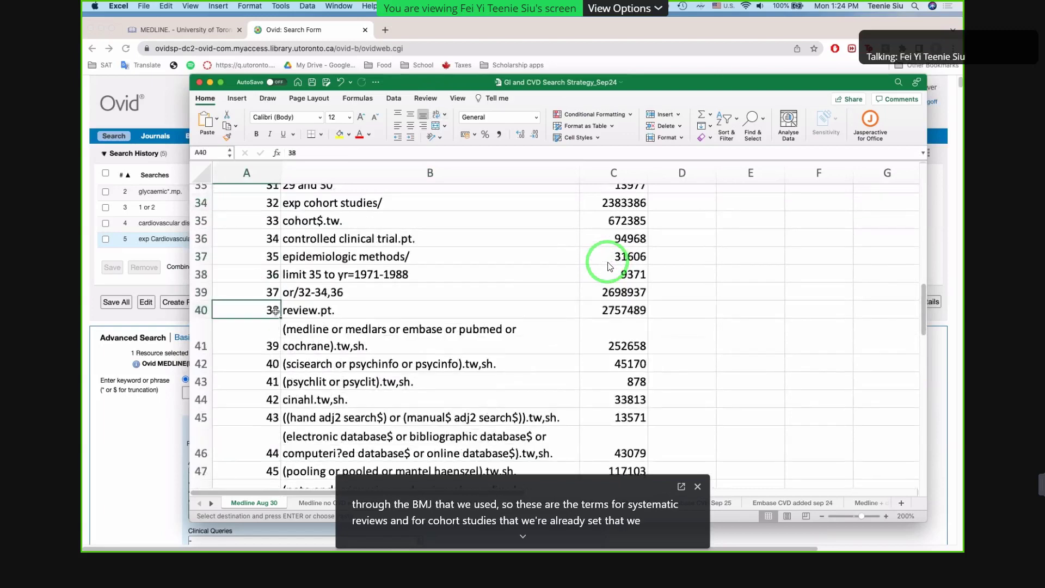
{"action": "key", "text": "Down"}
{"action": "scroll", "coordinate": [276, 312], "scroll_direction": "down", "scroll_amount": 6}
{"action": "scroll", "coordinate": [276, 312], "scroll_direction": "down", "scroll_amount": 2}
{"action": "scroll", "coordinate": [278, 338], "scroll_direction": "up", "scroll_amount": 8}
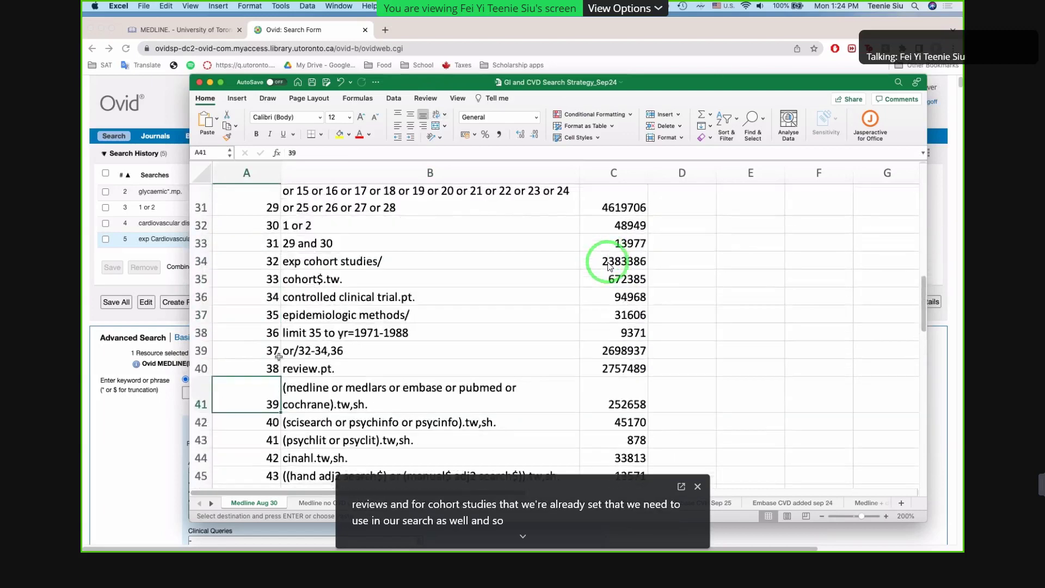
- Examine the span of cohort study and systematic review filter terms in the Medline Aug 30 sheet, from line 32 through line 61
{"action": "scroll", "coordinate": [278, 357], "scroll_direction": "up", "scroll_amount": 2}
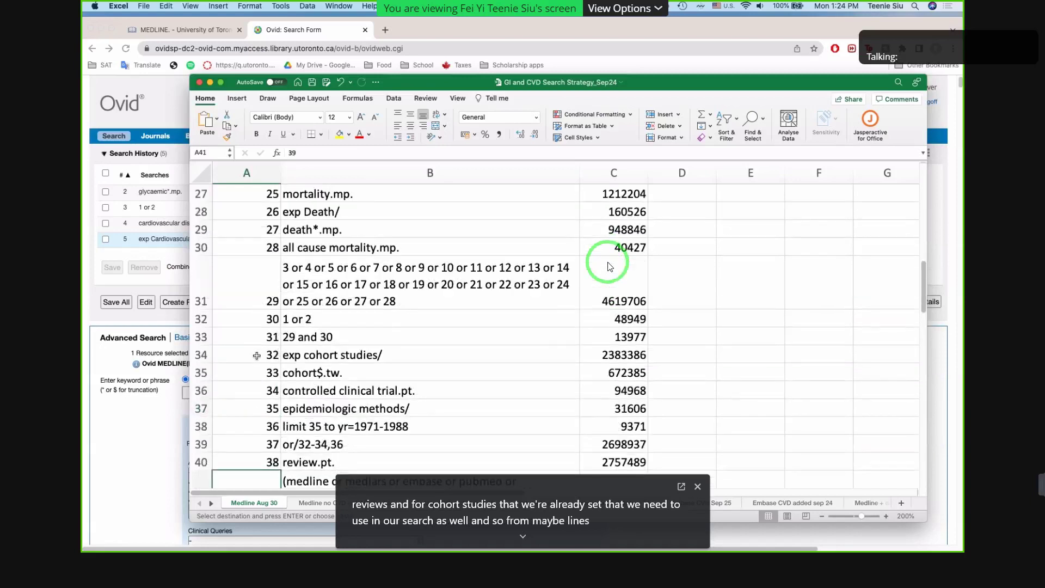
{"action": "left_click", "coordinate": [256, 355]}
{"action": "scroll", "coordinate": [256, 355], "scroll_direction": "down", "scroll_amount": 8}
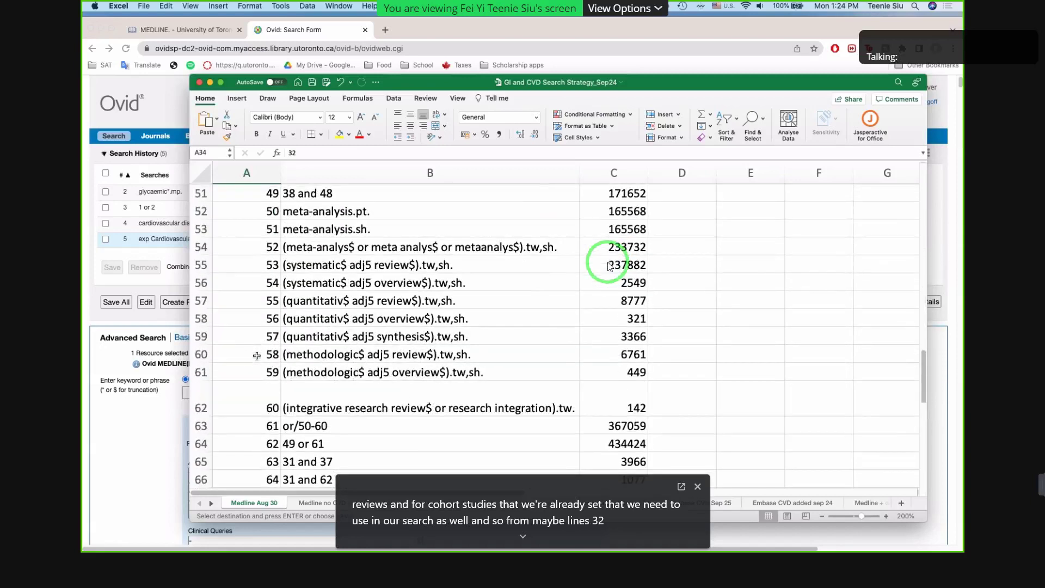
{"action": "scroll", "coordinate": [256, 356], "scroll_direction": "down", "scroll_amount": 2}
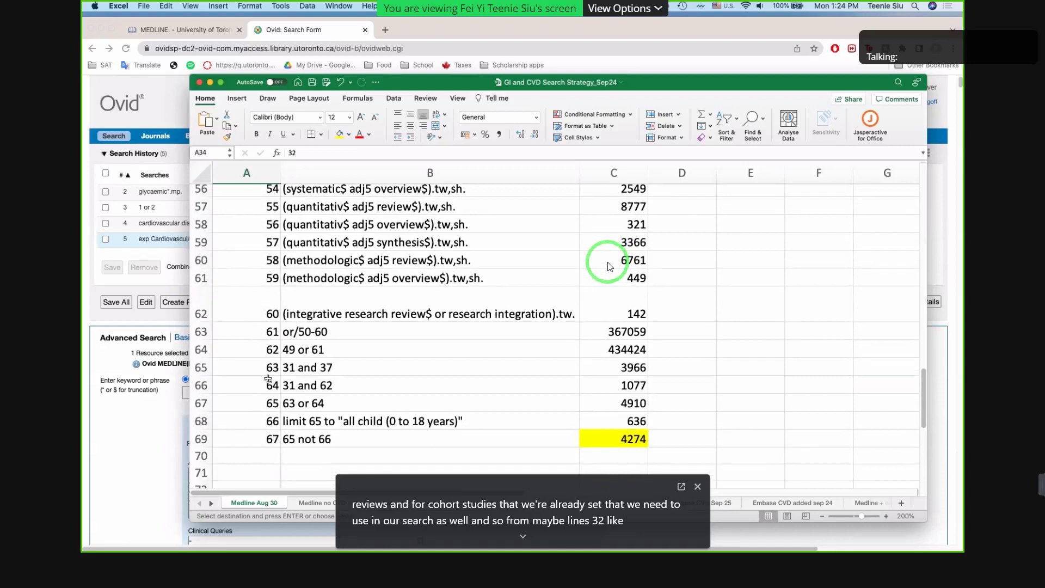
{"action": "scroll", "coordinate": [255, 335], "scroll_direction": "up", "scroll_amount": 8}
{"action": "left_click", "coordinate": [255, 335]}
{"action": "scroll", "coordinate": [263, 380], "scroll_direction": "down", "scroll_amount": 2}
{"action": "scroll", "coordinate": [263, 380], "scroll_direction": "down", "scroll_amount": 6}
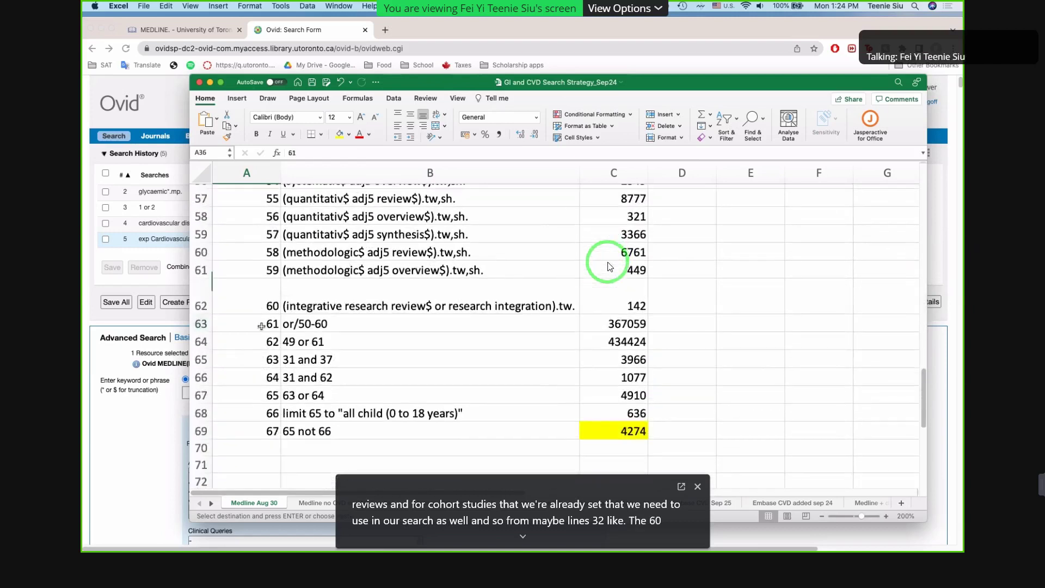
{"action": "left_click", "coordinate": [261, 326]}
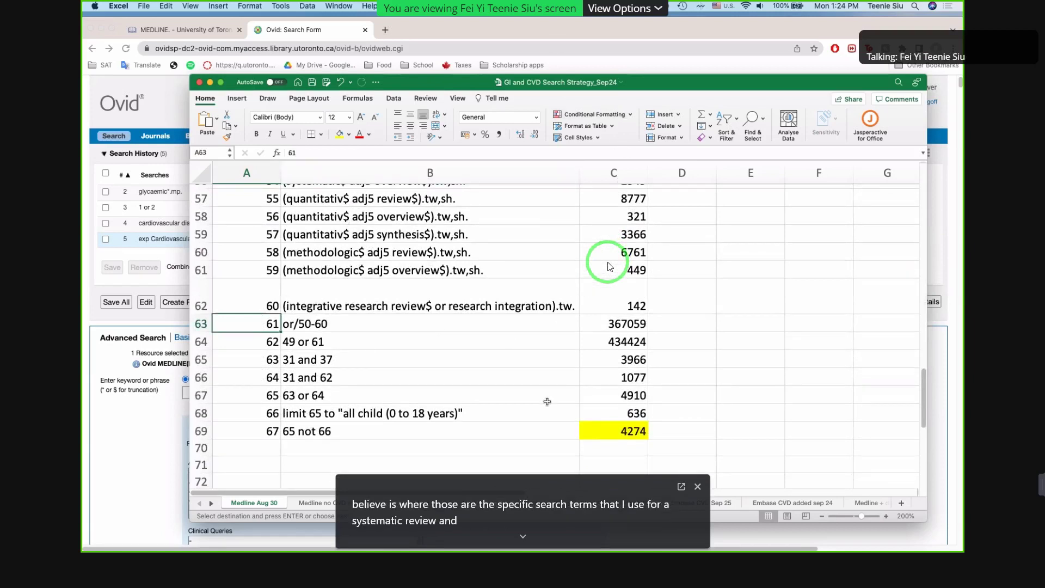
- Review the closing lines 63 to 67 that combine the topic with the study filters and exclude the "all child (0 to 18 years)" limit
{"action": "left_click", "coordinate": [293, 443]}
{"action": "left_click", "coordinate": [292, 437]}
{"action": "key", "text": "Up"}
{"action": "key", "text": "Up"}
{"action": "key", "text": "Up"}
{"action": "key", "text": "Up"}
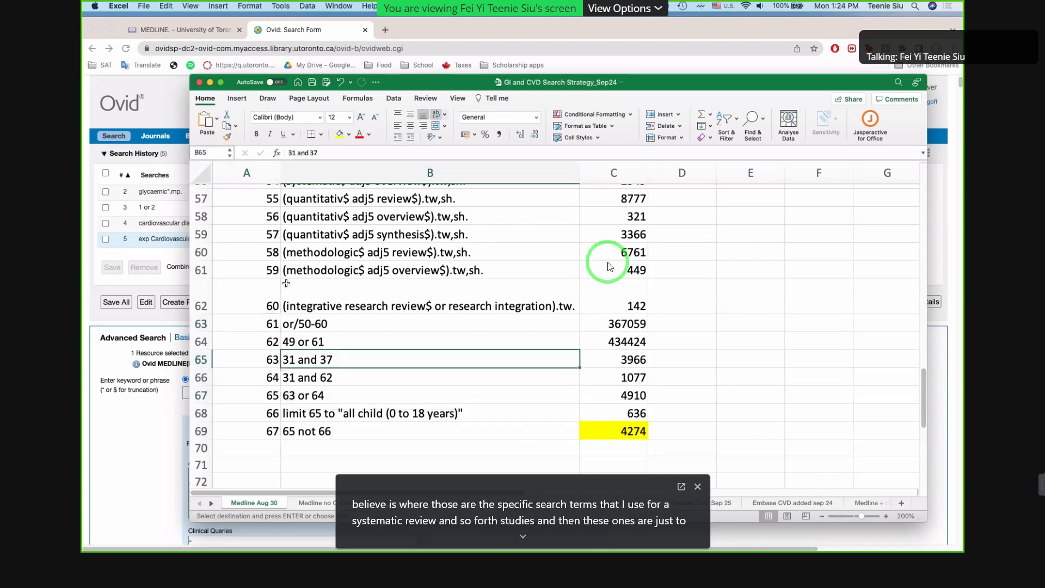
{"action": "key", "text": "Down"}
{"action": "key", "text": "Down"}
{"action": "key", "text": "Down"}
{"action": "key", "text": "Down"}
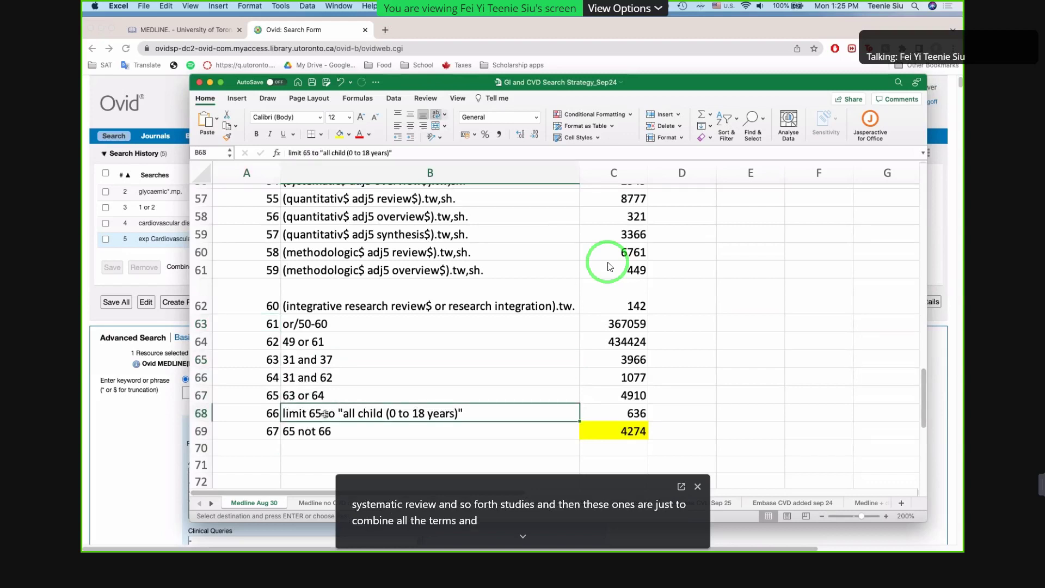
{"action": "key", "text": "Up"}
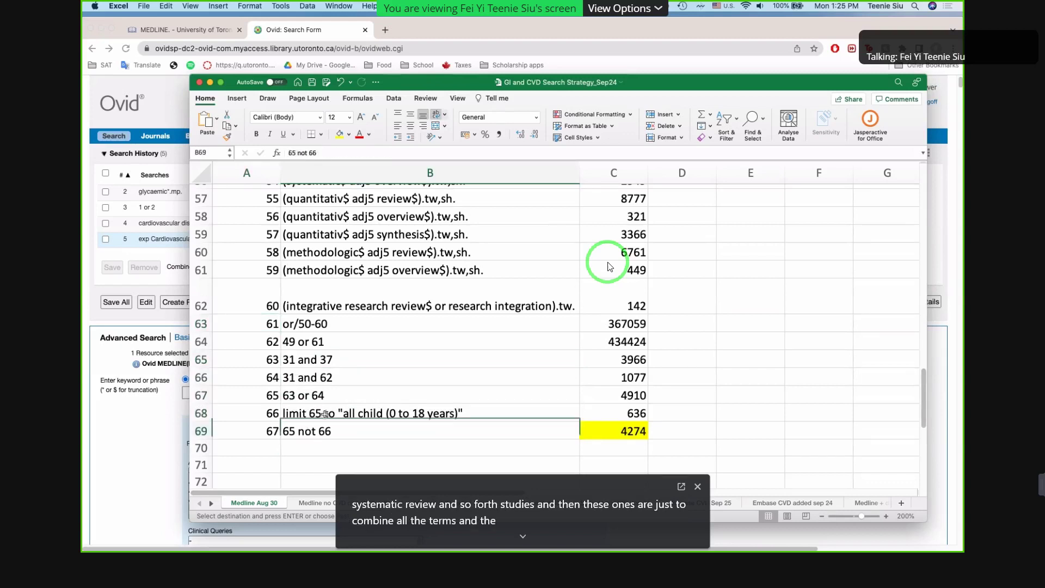
{"action": "key", "text": "Down"}
{"action": "key", "text": "Up"}
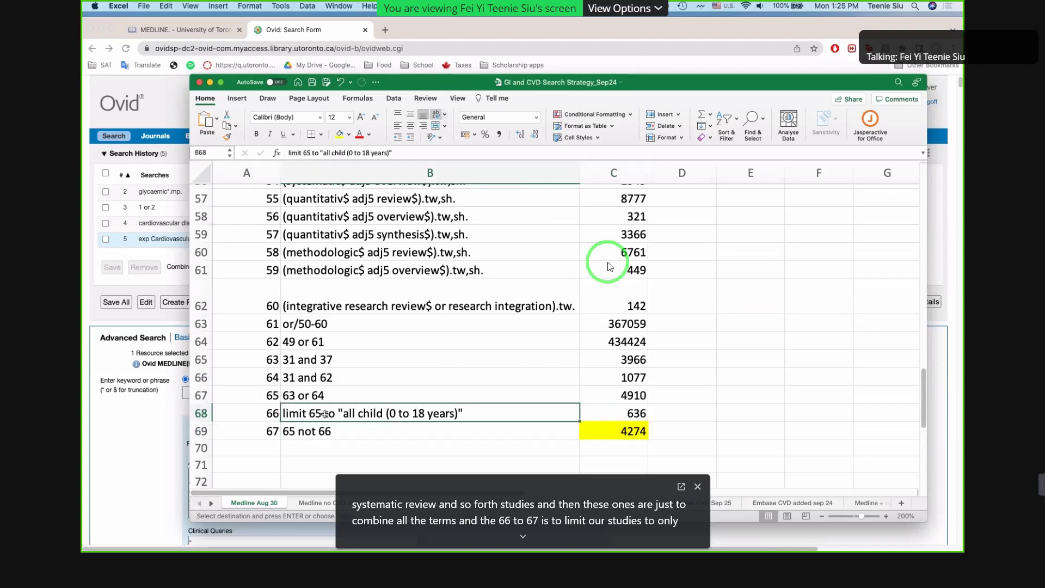
- Switch to Ovid in Chrome and open the list of permanent saved searches in the personal workspace
{"action": "left_click", "coordinate": [159, 421]}
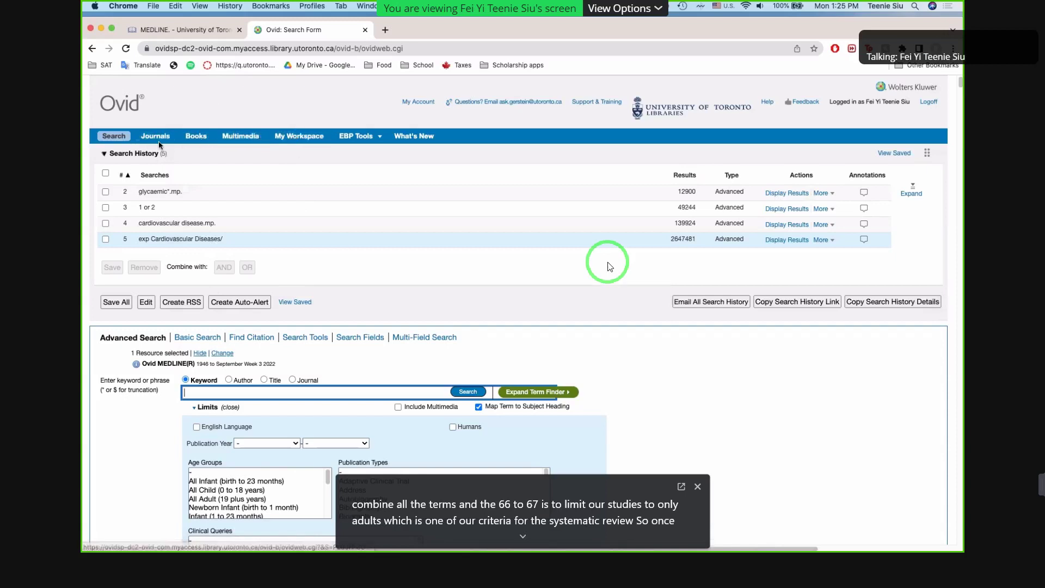
{"action": "left_click", "coordinate": [299, 136]}
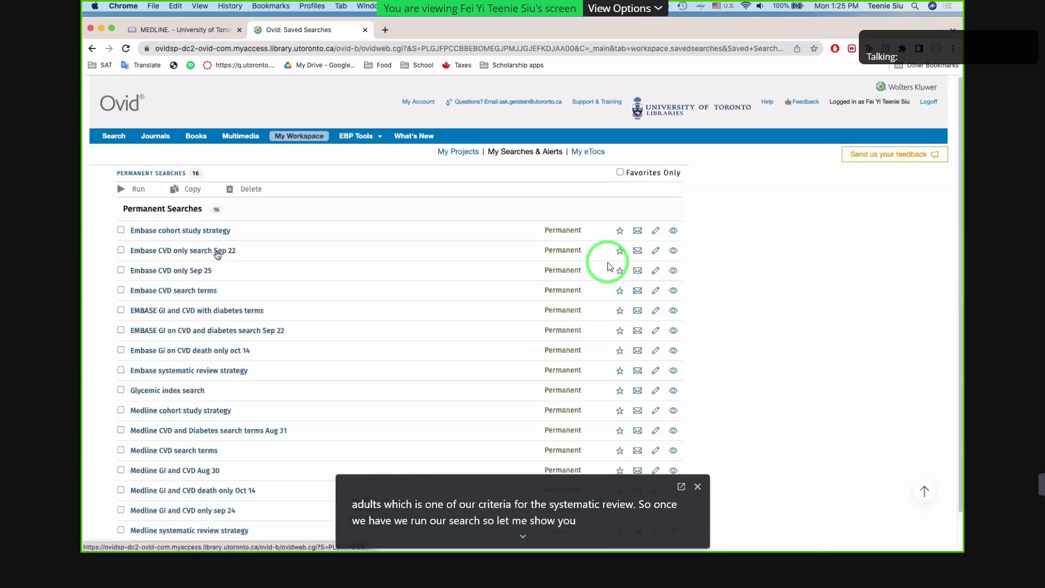
{"action": "left_click", "coordinate": [121, 270]}
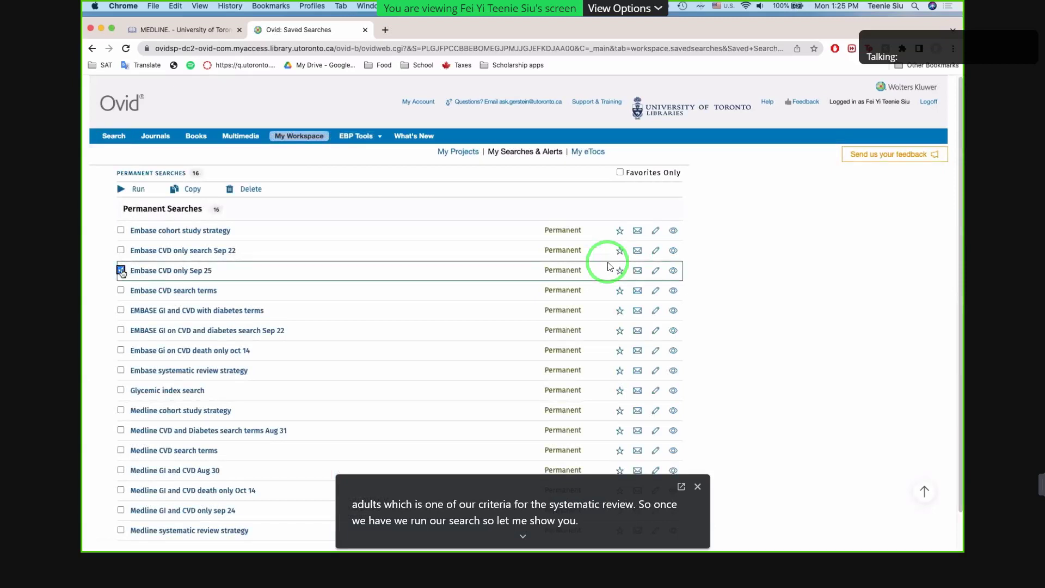
{"action": "left_click", "coordinate": [121, 271]}
- Select the saved search "Medline GI and CVD Aug 30" and run it
{"action": "scroll", "coordinate": [123, 353], "scroll_direction": "down", "scroll_amount": 2}
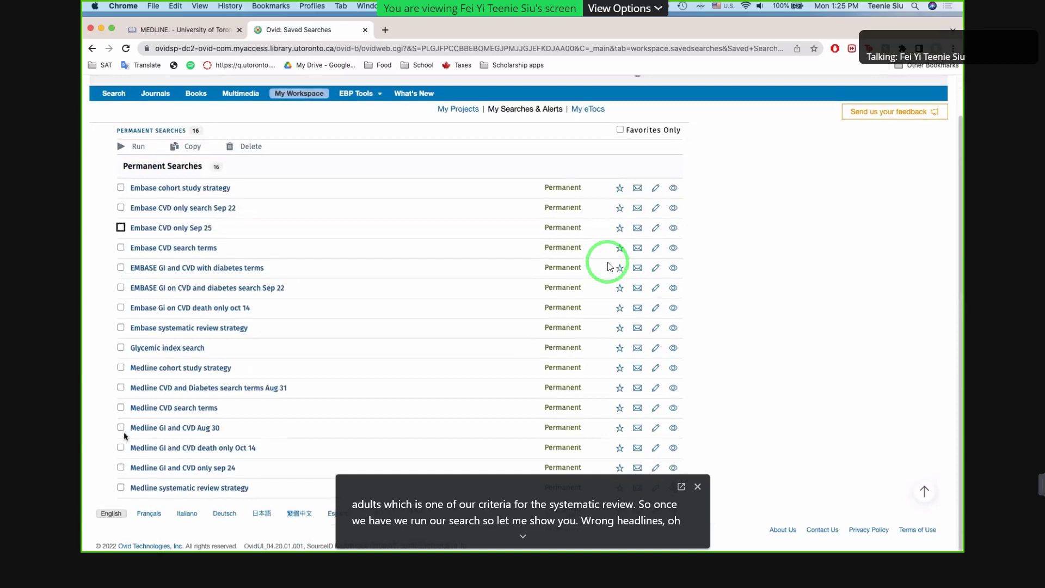
{"action": "left_click", "coordinate": [122, 429]}
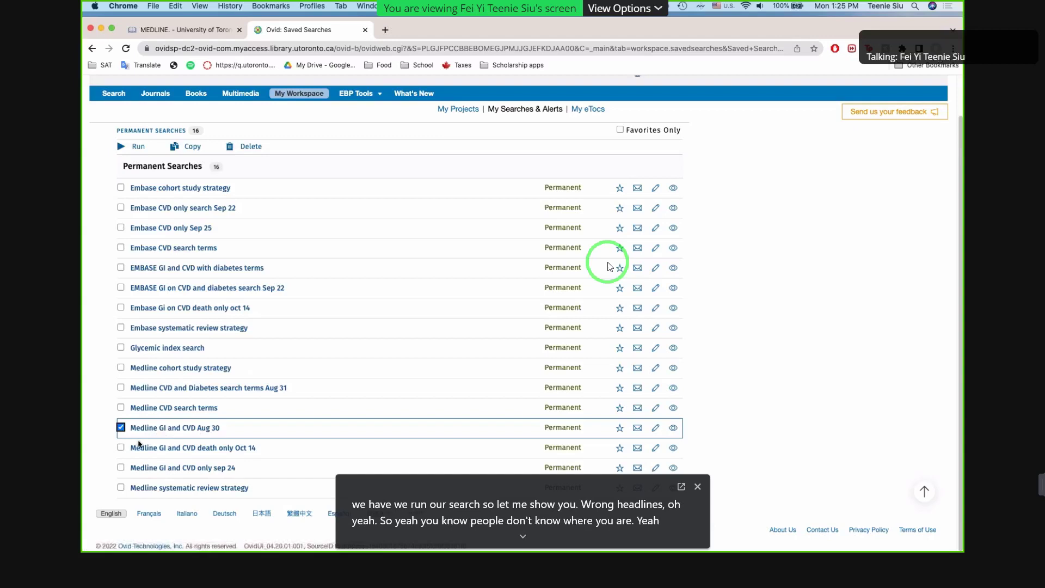
{"action": "scroll", "coordinate": [166, 431], "scroll_direction": "up", "scroll_amount": 2}
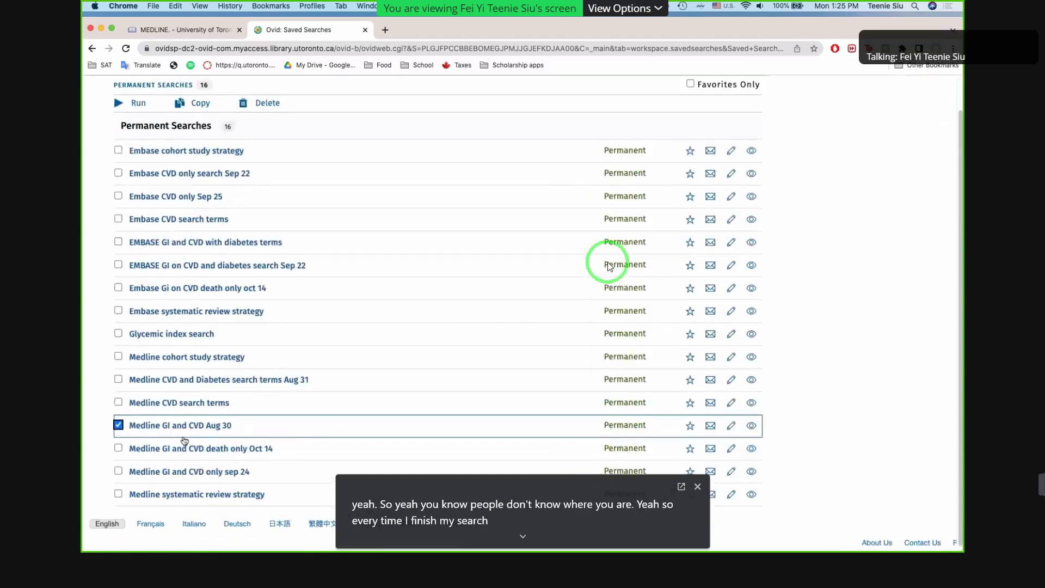
{"action": "scroll", "coordinate": [159, 432], "scroll_direction": "down", "scroll_amount": 2}
{"action": "scroll", "coordinate": [159, 432], "scroll_direction": "up", "scroll_amount": 4}
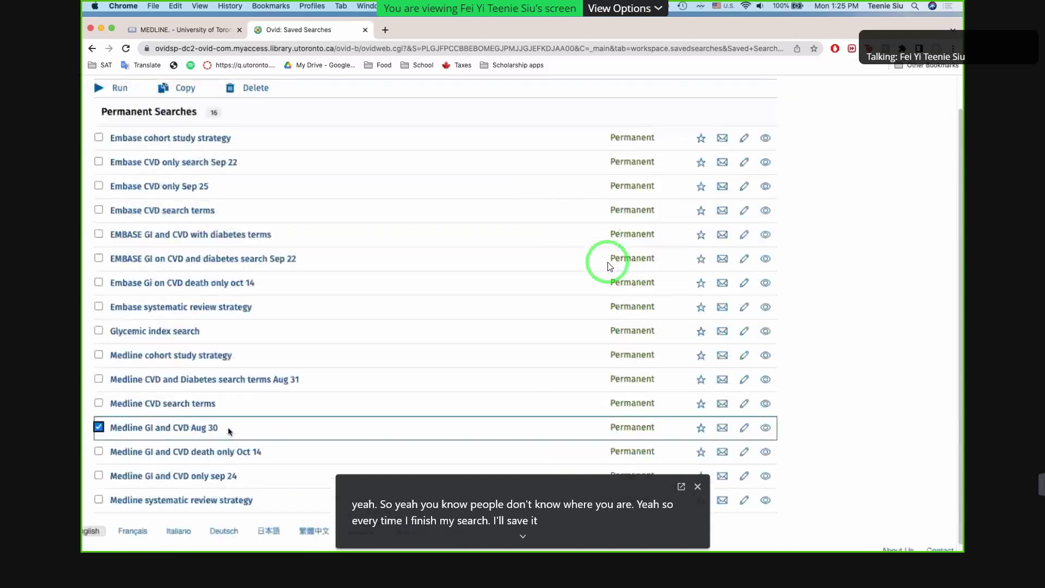
{"action": "scroll", "coordinate": [179, 434], "scroll_direction": "down", "scroll_amount": 4}
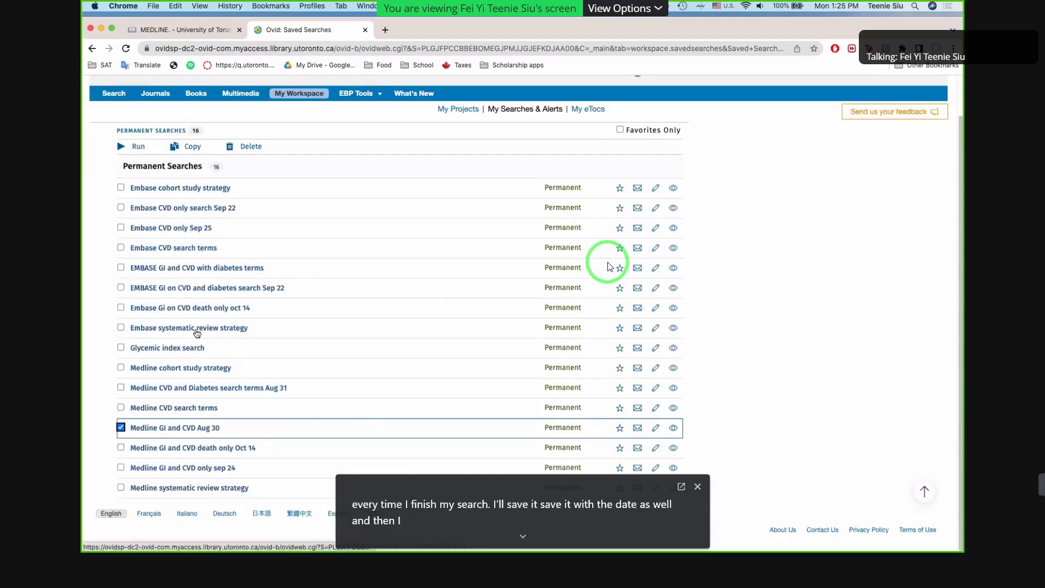
{"action": "left_click", "coordinate": [136, 143]}
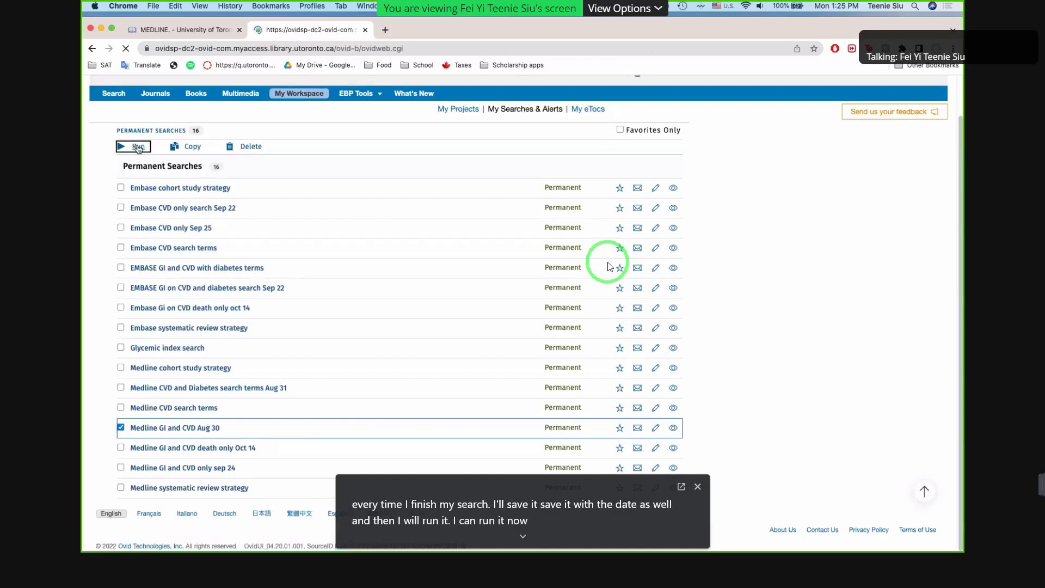
- Follow the execution of the saved search and look through the complete search history, including the lines from the earlier session
{"action": "scroll", "coordinate": [297, 374], "scroll_direction": "down", "scroll_amount": 10}
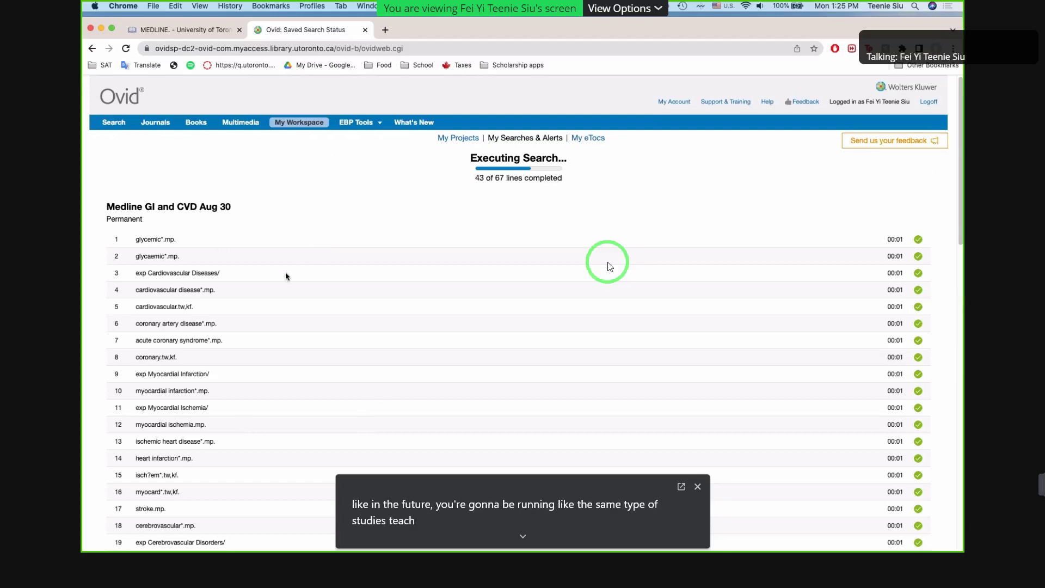
{"action": "scroll", "coordinate": [285, 289], "scroll_direction": "down", "scroll_amount": 3}
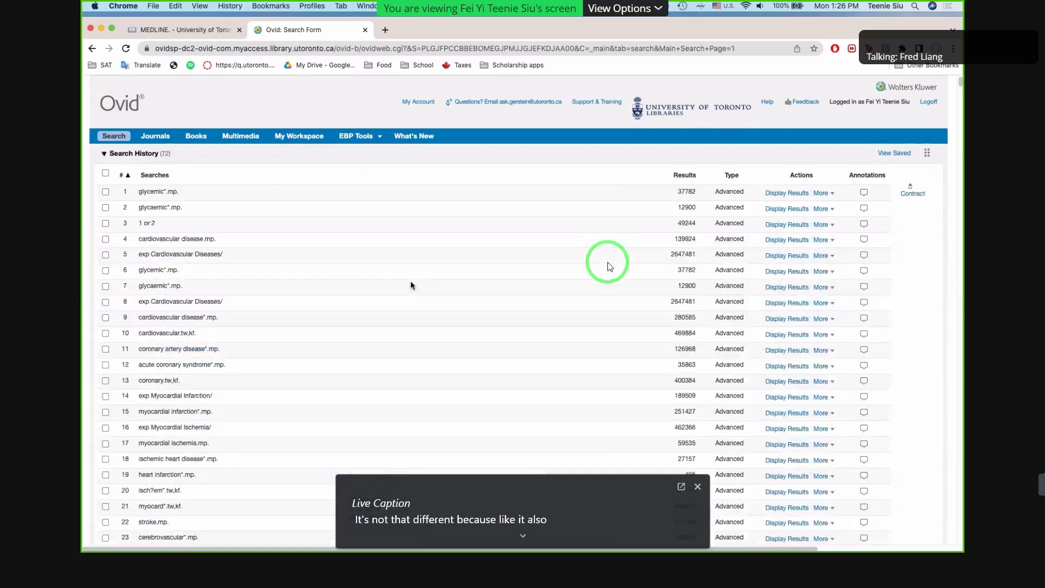
{"action": "scroll", "coordinate": [411, 281], "scroll_direction": "down", "scroll_amount": 5}
{"action": "scroll", "coordinate": [411, 281], "scroll_direction": "up", "scroll_amount": 5}
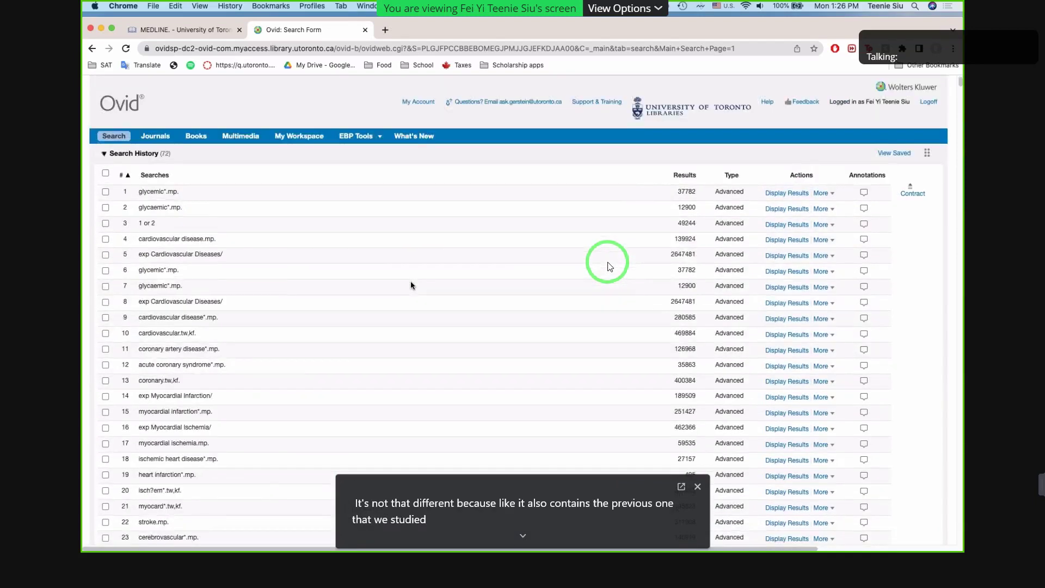
{"action": "scroll", "coordinate": [411, 282], "scroll_direction": "down", "scroll_amount": 15}
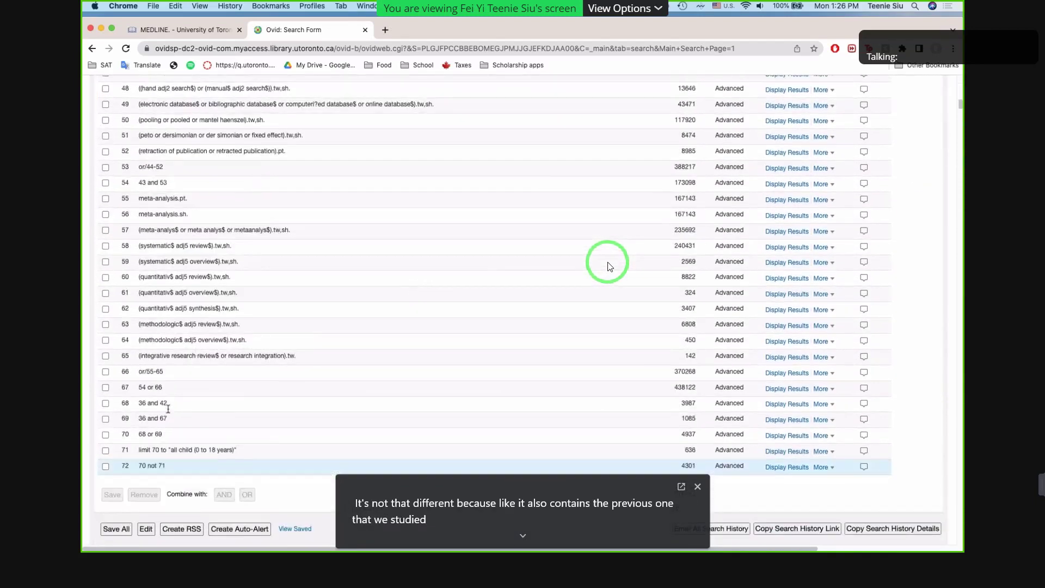
{"action": "scroll", "coordinate": [197, 348], "scroll_direction": "up", "scroll_amount": 15}
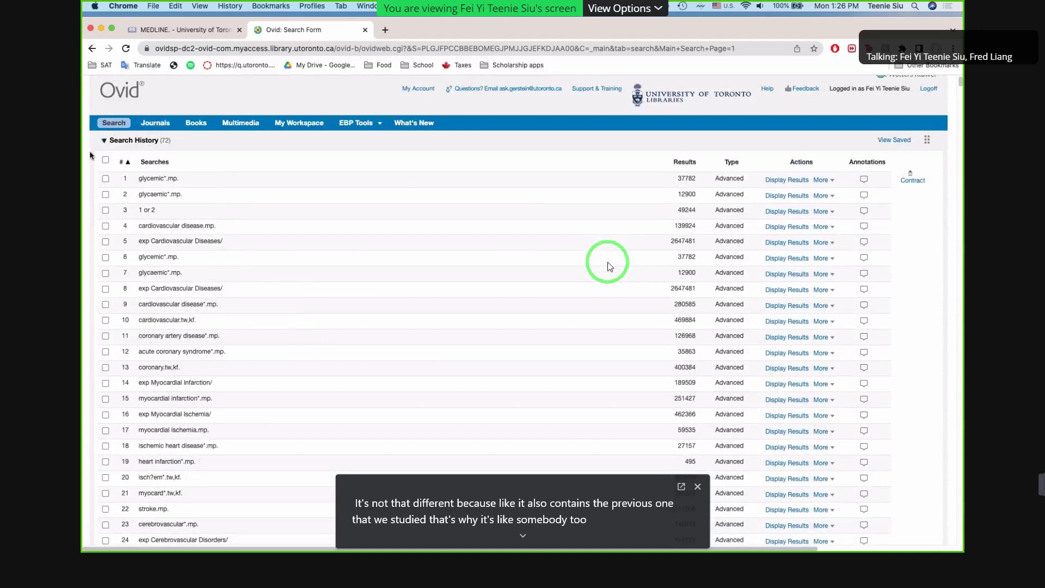
- Remove the five leftover searches in lines 1 to 5 from the search history
{"action": "left_click", "coordinate": [106, 161]}
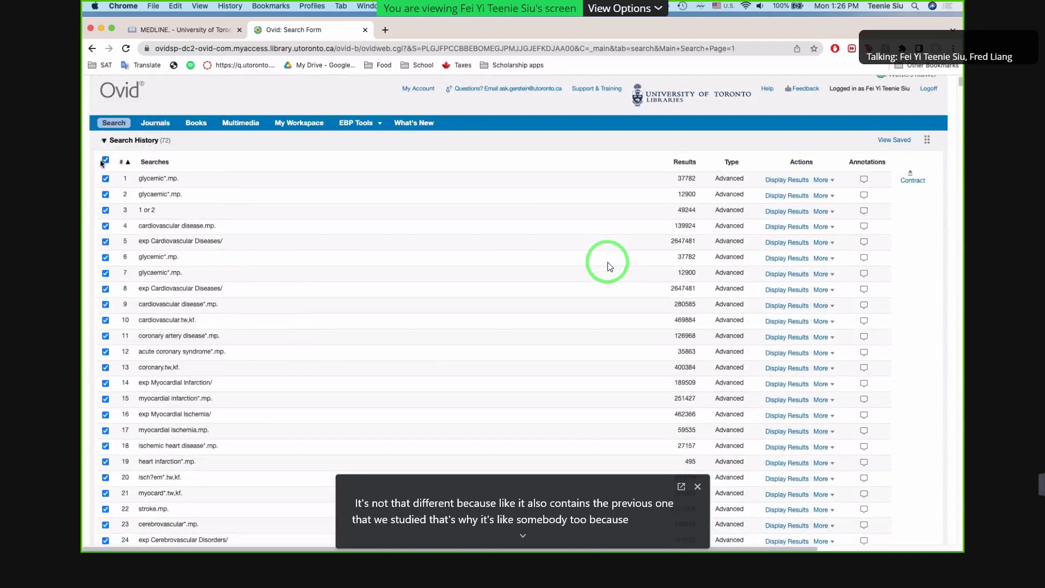
{"action": "left_click", "coordinate": [106, 160]}
{"action": "left_click", "coordinate": [106, 179]}
{"action": "left_click", "coordinate": [105, 194]}
{"action": "left_click", "coordinate": [106, 211]}
{"action": "left_click", "coordinate": [105, 226]}
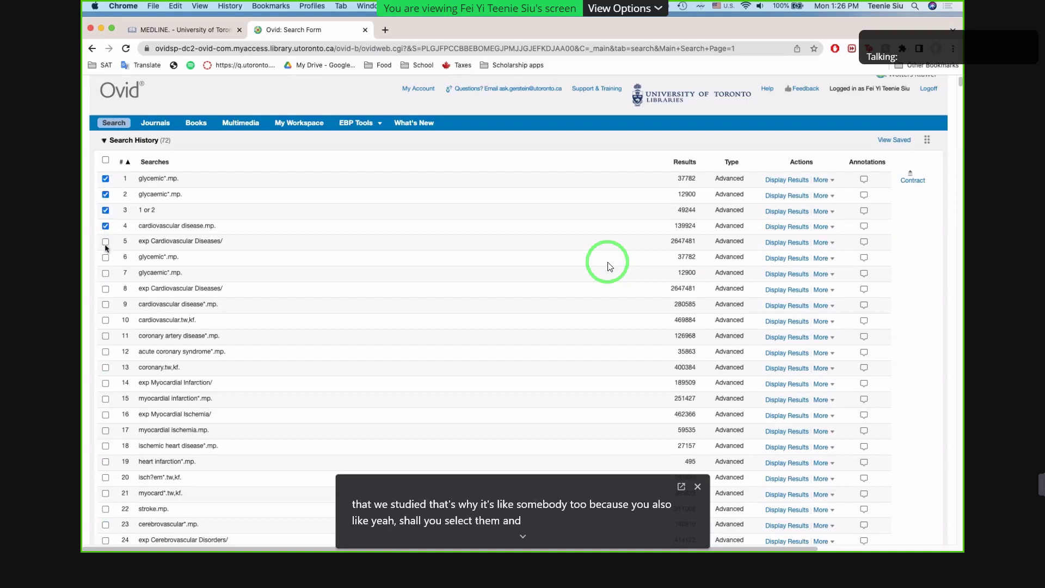
{"action": "left_click", "coordinate": [106, 241]}
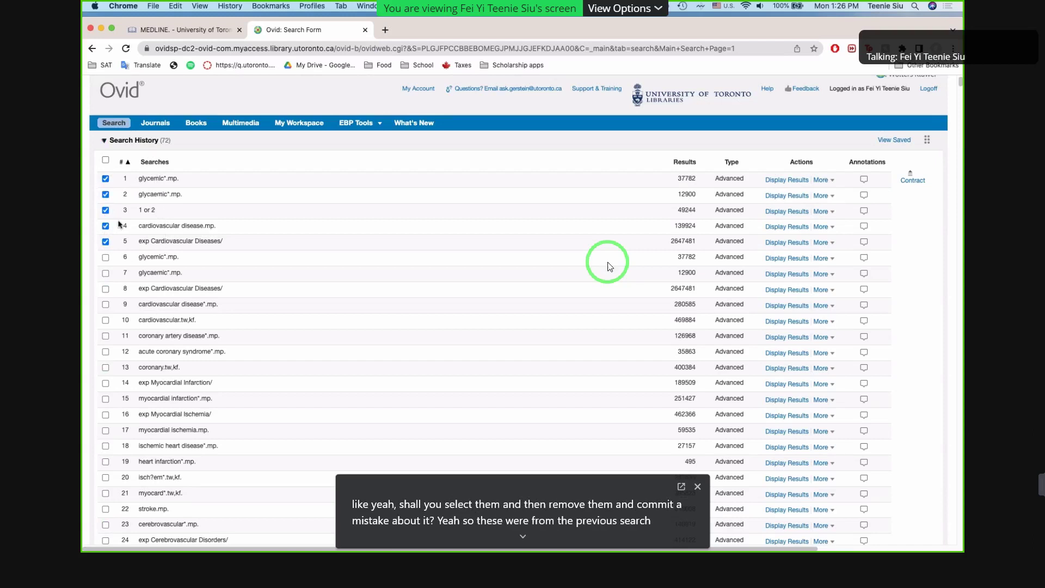
{"action": "scroll", "coordinate": [175, 210], "scroll_direction": "down", "scroll_amount": 10}
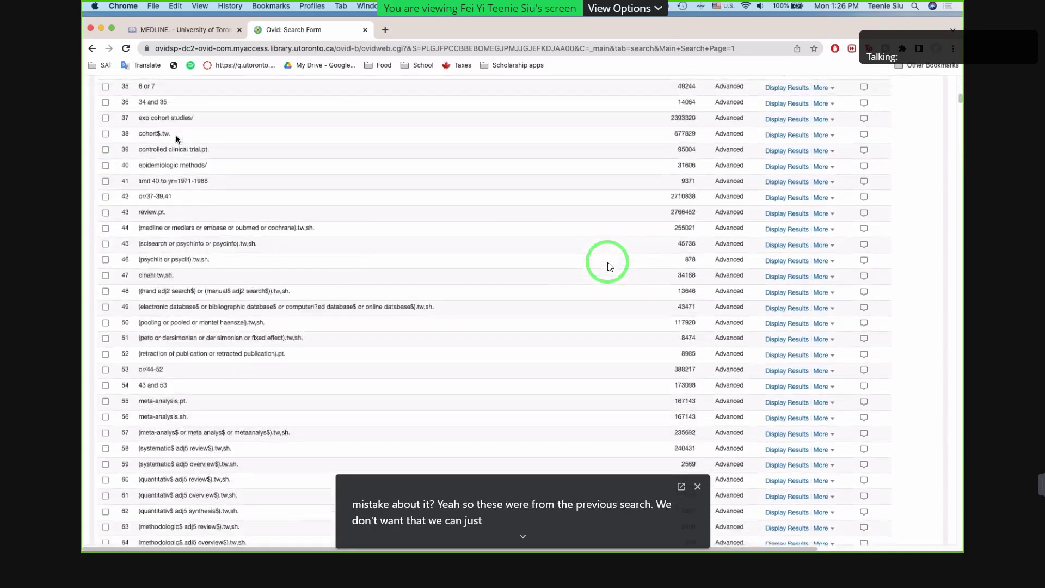
{"action": "scroll", "coordinate": [176, 139], "scroll_direction": "down", "scroll_amount": 7}
{"action": "left_click", "coordinate": [144, 309]}
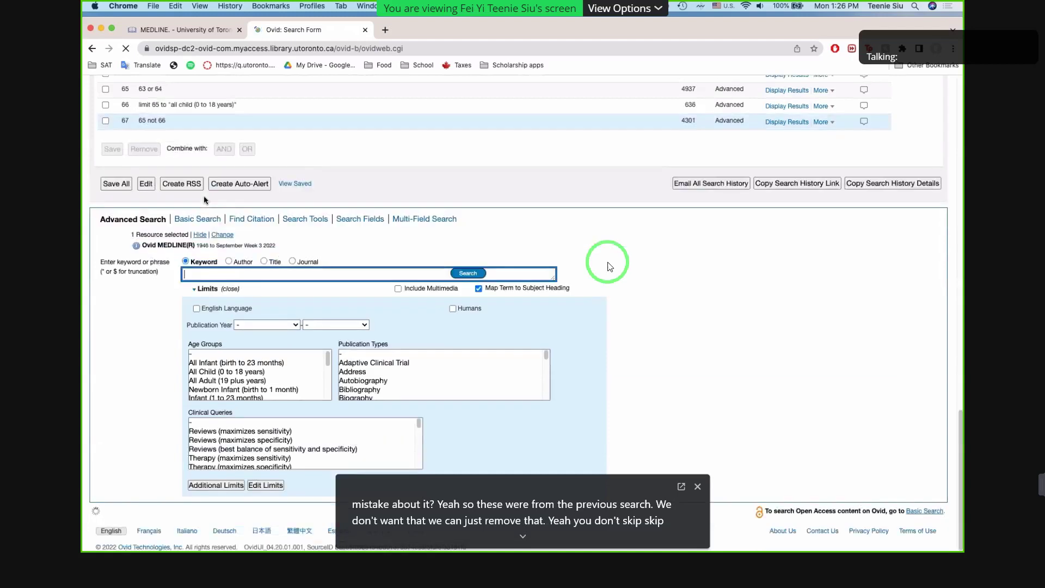
- Check the renumbered search history from the glycemic terms in line 1 down to the final combination in line 67
{"action": "scroll", "coordinate": [609, 267], "scroll_direction": "up", "scroll_amount": 7}
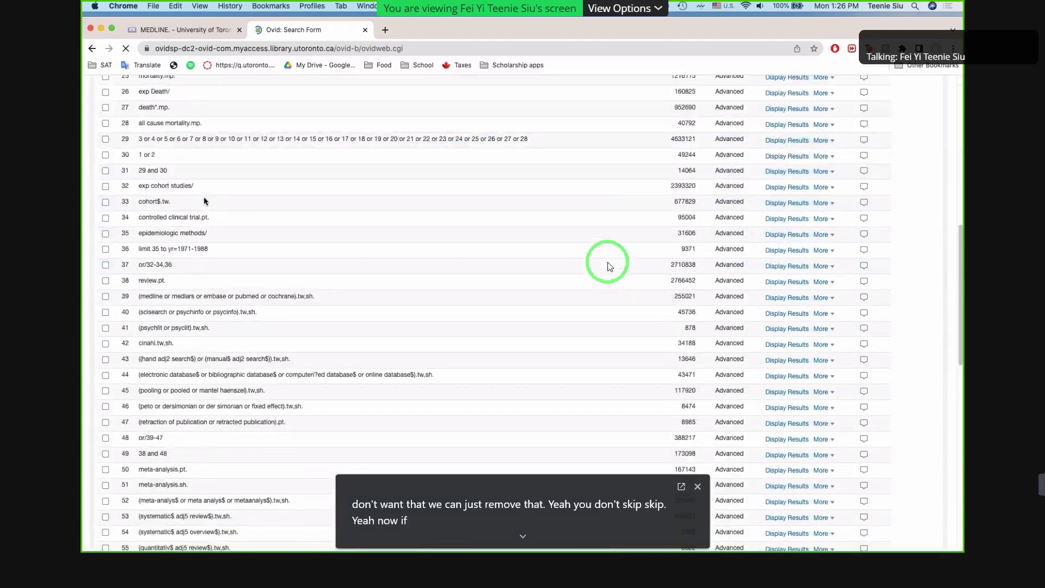
{"action": "scroll", "coordinate": [524, 378], "scroll_direction": "down", "scroll_amount": 3}
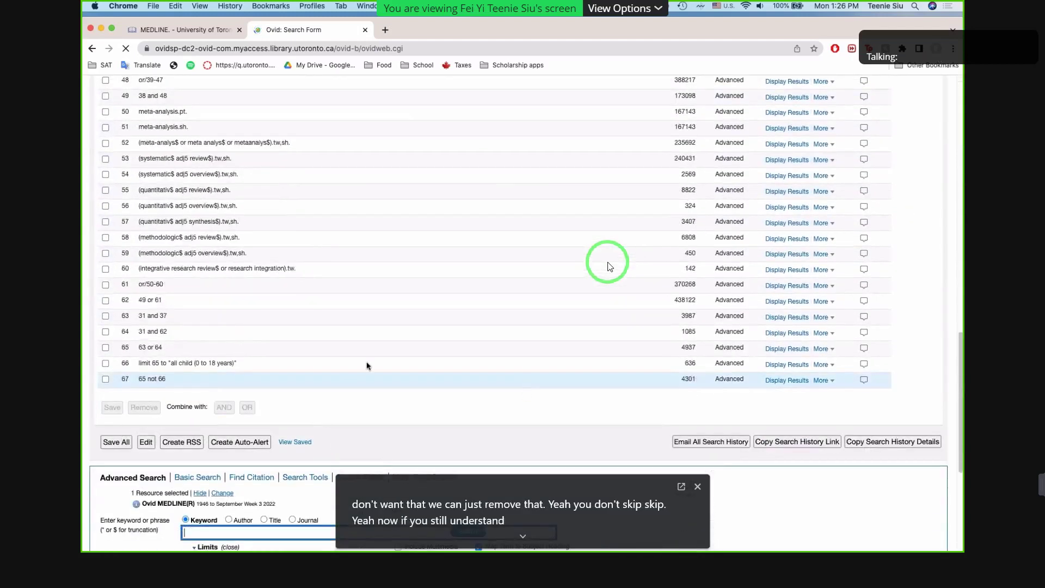
{"action": "scroll", "coordinate": [350, 350], "scroll_direction": "up", "scroll_amount": 15}
{"action": "scroll", "coordinate": [610, 267], "scroll_direction": "down", "scroll_amount": 1}
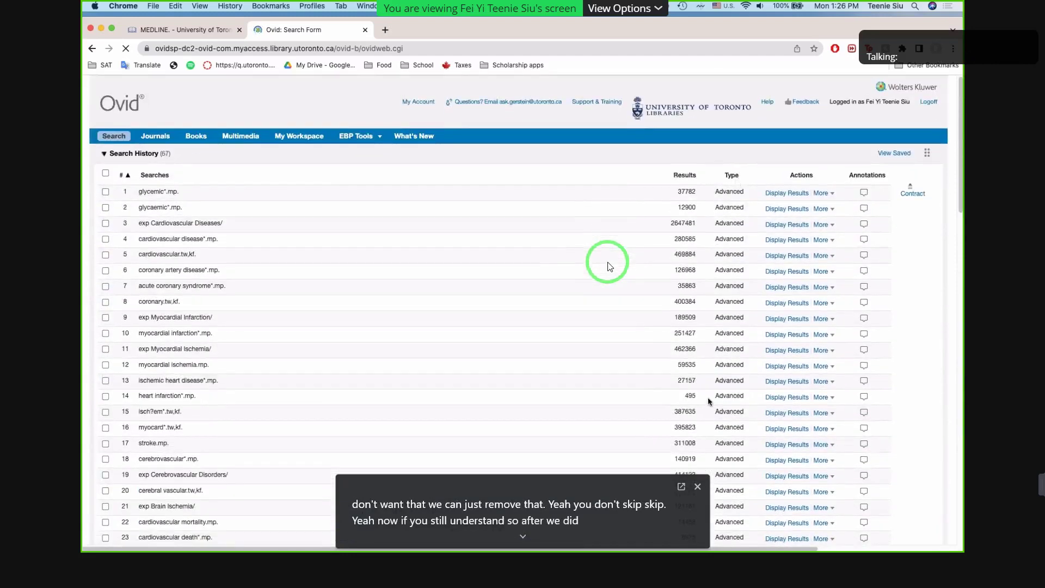
{"action": "scroll", "coordinate": [610, 267], "scroll_direction": "down", "scroll_amount": 5}
{"action": "scroll", "coordinate": [610, 267], "scroll_direction": "down", "scroll_amount": 4}
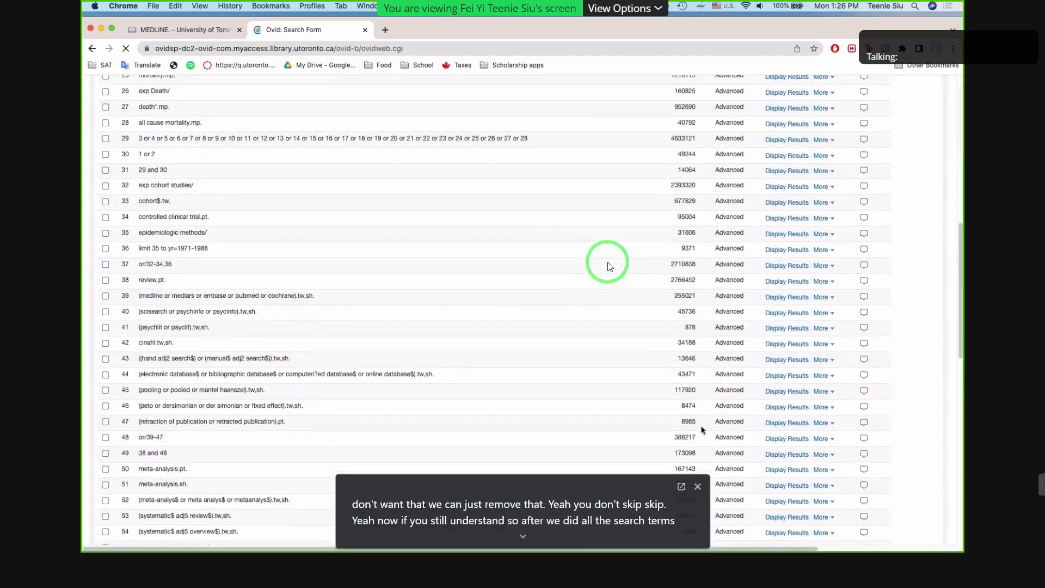
- Highlight the result count of the final search line, "65 not 66", and inspect the end of the history
{"action": "scroll", "coordinate": [701, 430], "scroll_direction": "down", "scroll_amount": 5}
{"action": "scroll", "coordinate": [682, 428], "scroll_direction": "up", "scroll_amount": 5}
{"action": "left_click_drag", "start_coordinate": [677, 392], "coordinate": [735, 396]}
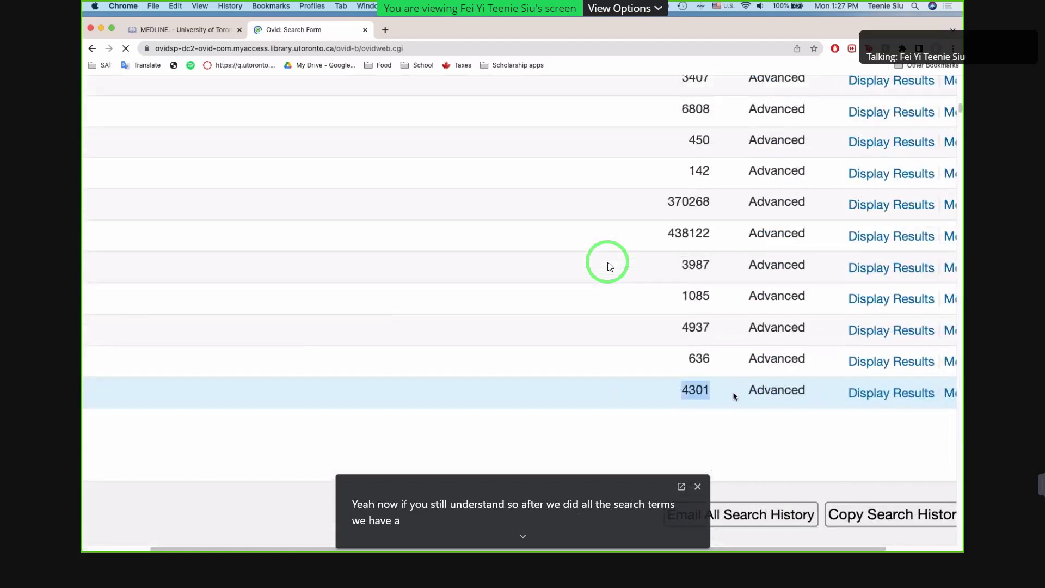
{"action": "scroll", "coordinate": [680, 402], "scroll_direction": "down", "scroll_amount": 5}
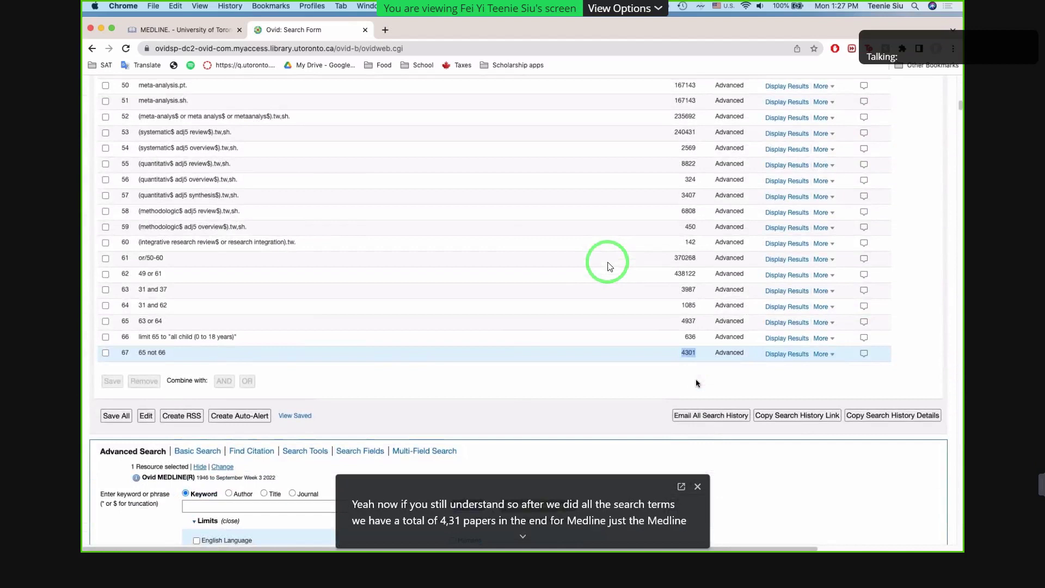
{"action": "scroll", "coordinate": [610, 267], "scroll_direction": "down", "scroll_amount": 3}
{"action": "scroll", "coordinate": [609, 266], "scroll_direction": "down", "scroll_amount": 6}
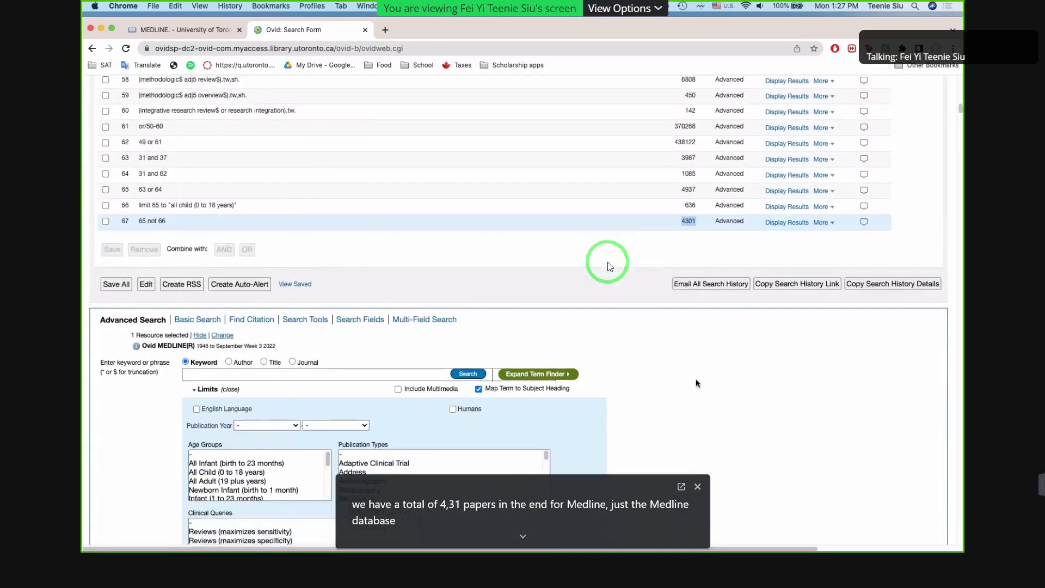
- Examine the reference list of the final search and the export options above it
{"action": "scroll", "coordinate": [609, 267], "scroll_direction": "down", "scroll_amount": 9}
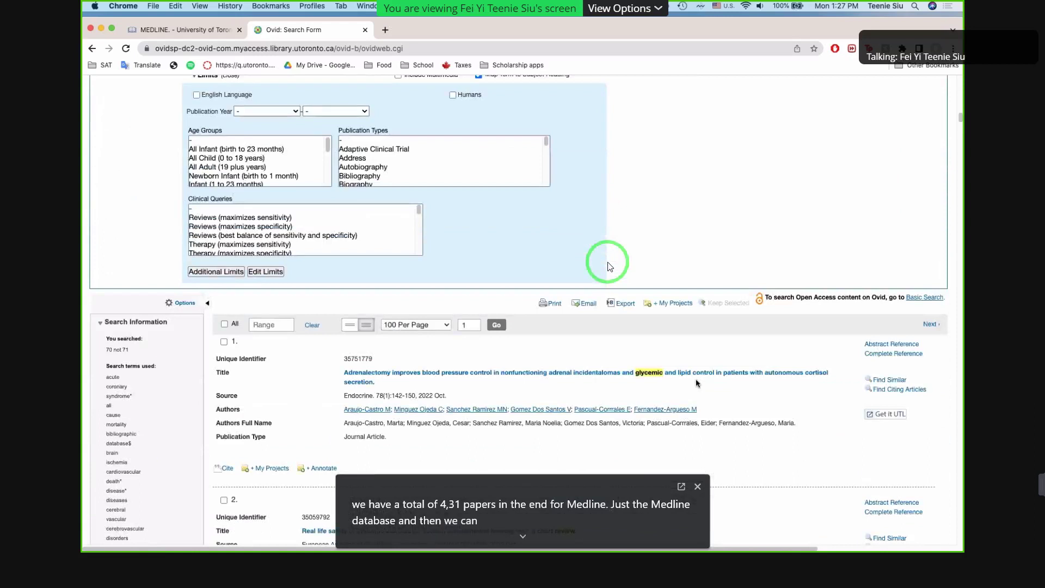
{"action": "scroll", "coordinate": [610, 267], "scroll_direction": "up", "scroll_amount": 1}
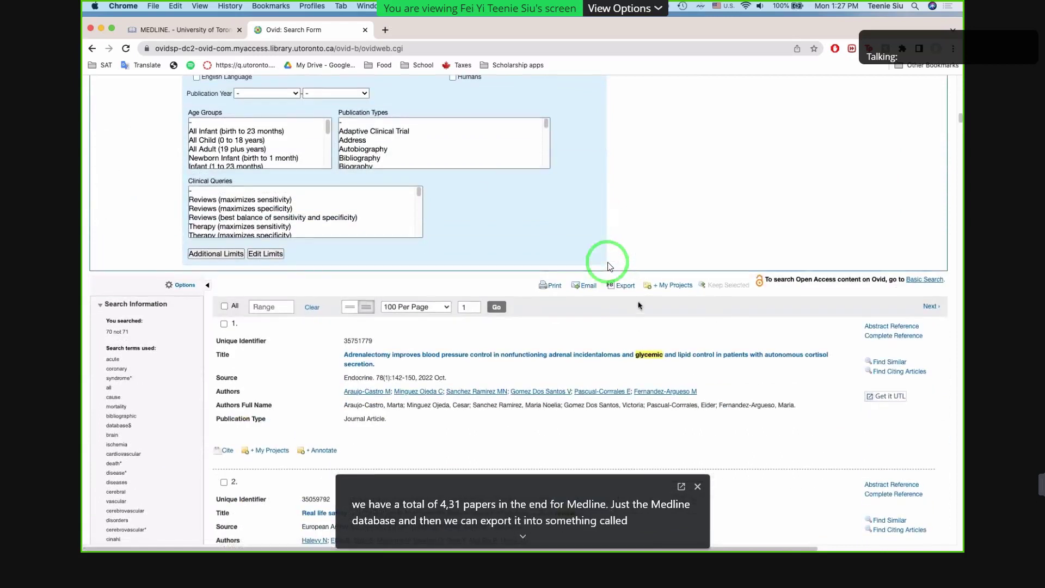
{"action": "scroll", "coordinate": [608, 267], "scroll_direction": "down", "scroll_amount": 5}
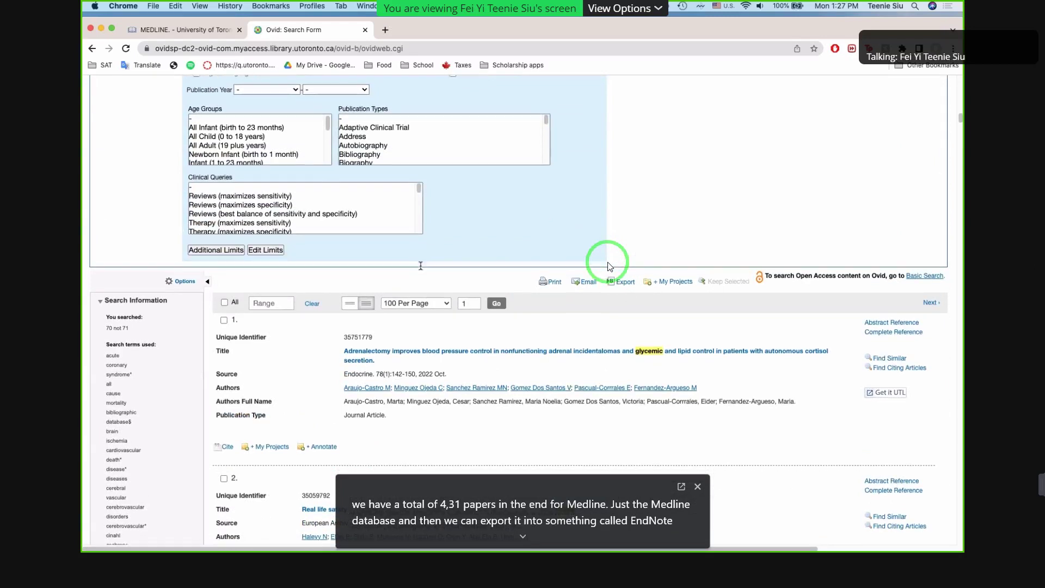
- Switch to EndNote by opening the exported Ovid file of references 1-3000, and cancel the import partway
{"action": "left_click", "coordinate": [272, 174]}
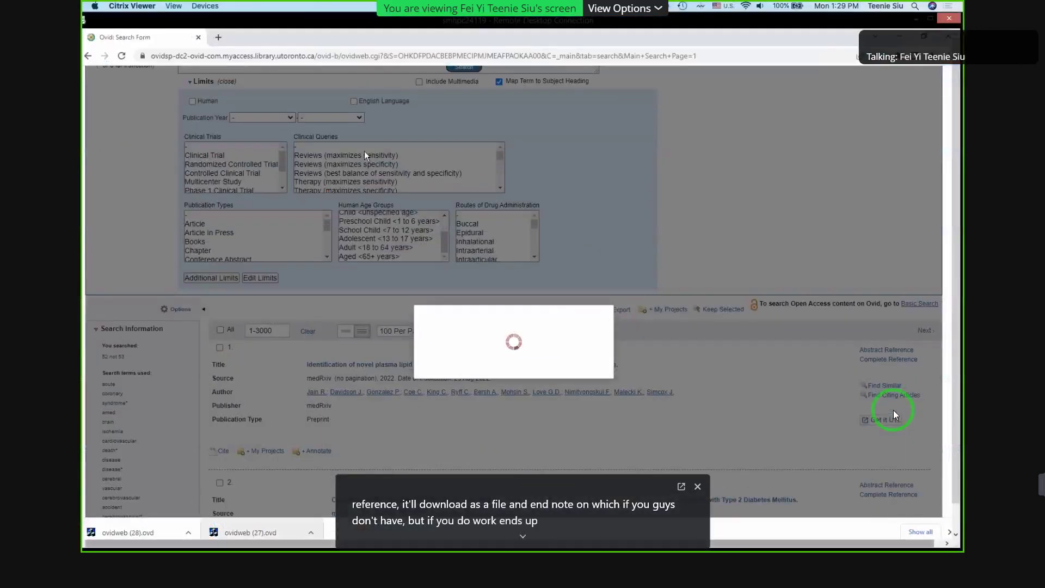
{"action": "left_click", "coordinate": [132, 535]}
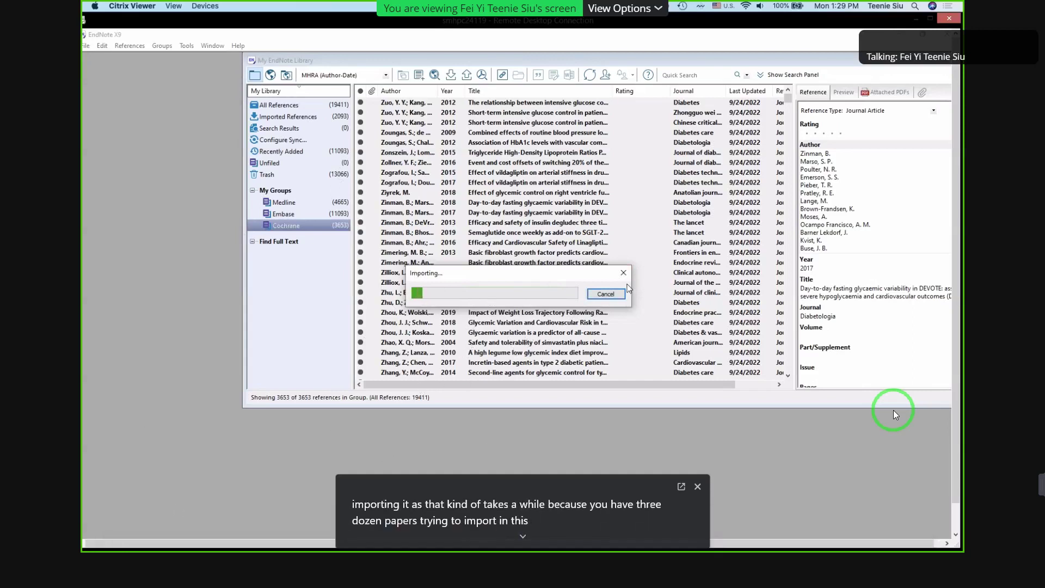
{"action": "left_click", "coordinate": [608, 297]}
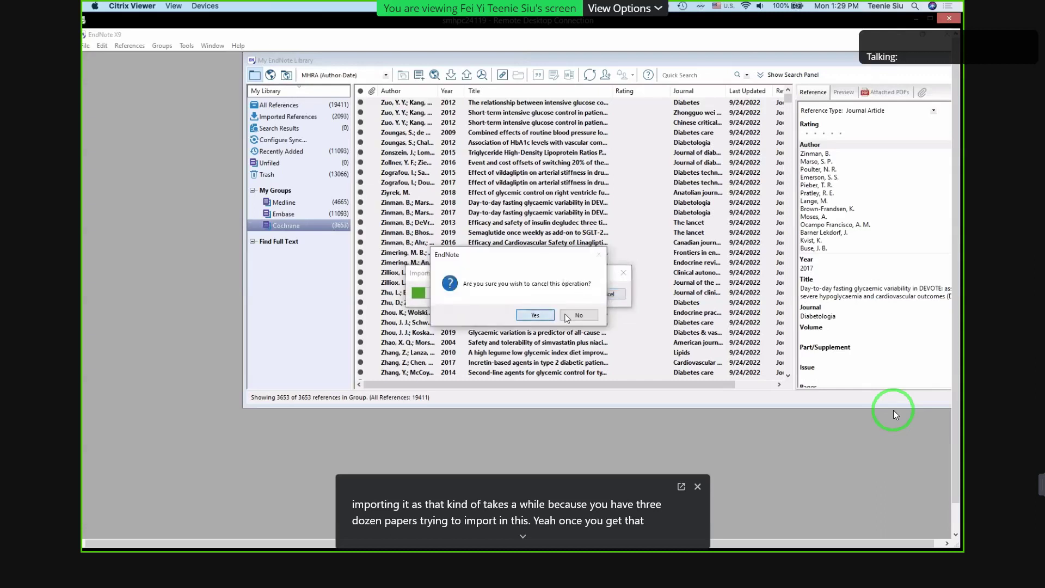
{"action": "left_click", "coordinate": [535, 315]}
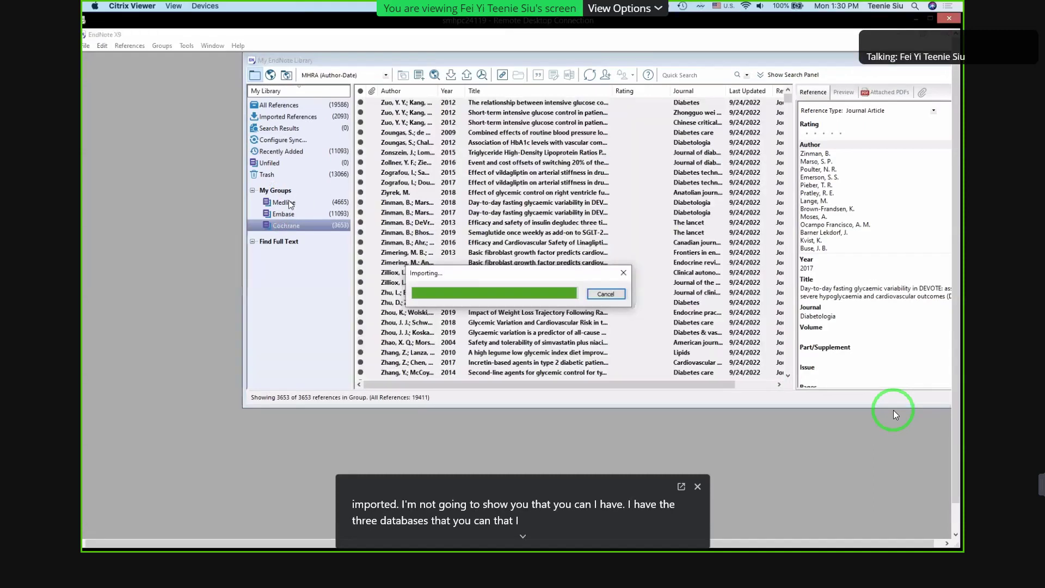
- View the Medline and Embase reference groups in the EndNote library
{"action": "left_click", "coordinate": [331, 207]}
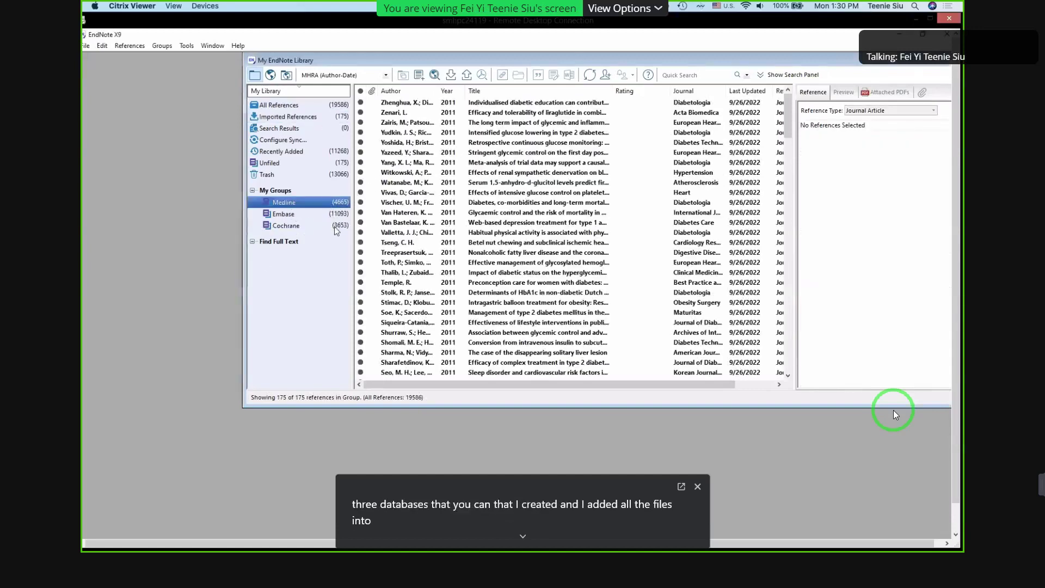
{"action": "left_click", "coordinate": [342, 216]}
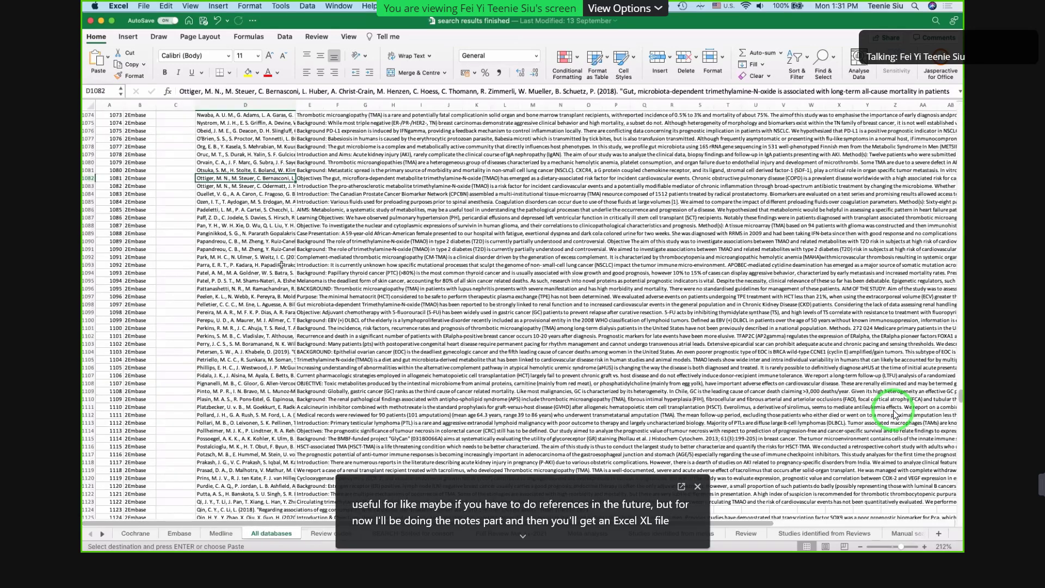
- Switch to the Excel workbook "search results finished" and look back through the exported papers on the All databases sheet
{"action": "left_click", "coordinate": [260, 533]}
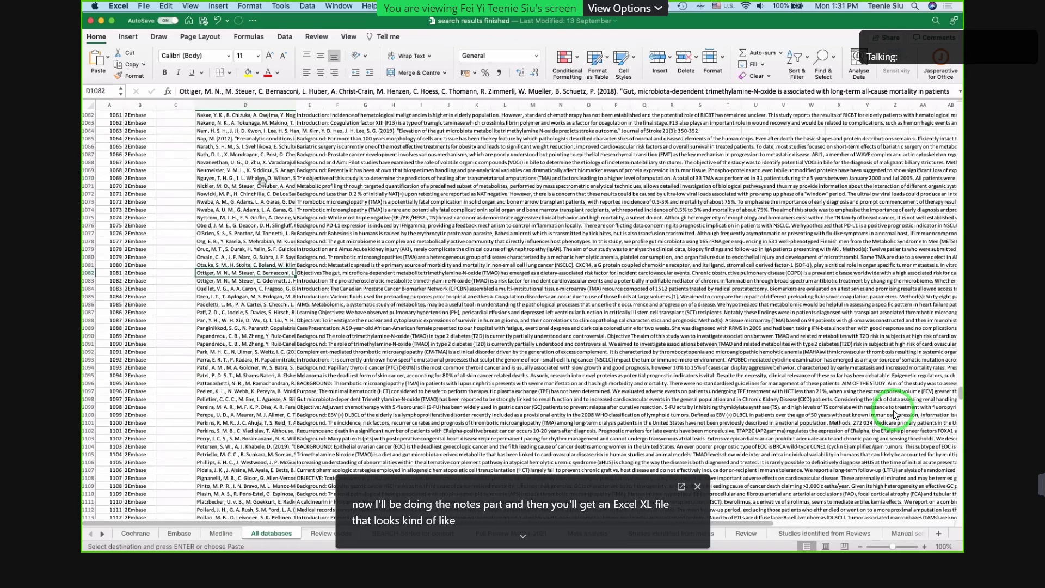
{"action": "scroll", "coordinate": [894, 415], "scroll_direction": "up", "scroll_amount": 15}
{"action": "scroll", "coordinate": [895, 415], "scroll_direction": "up", "scroll_amount": 20}
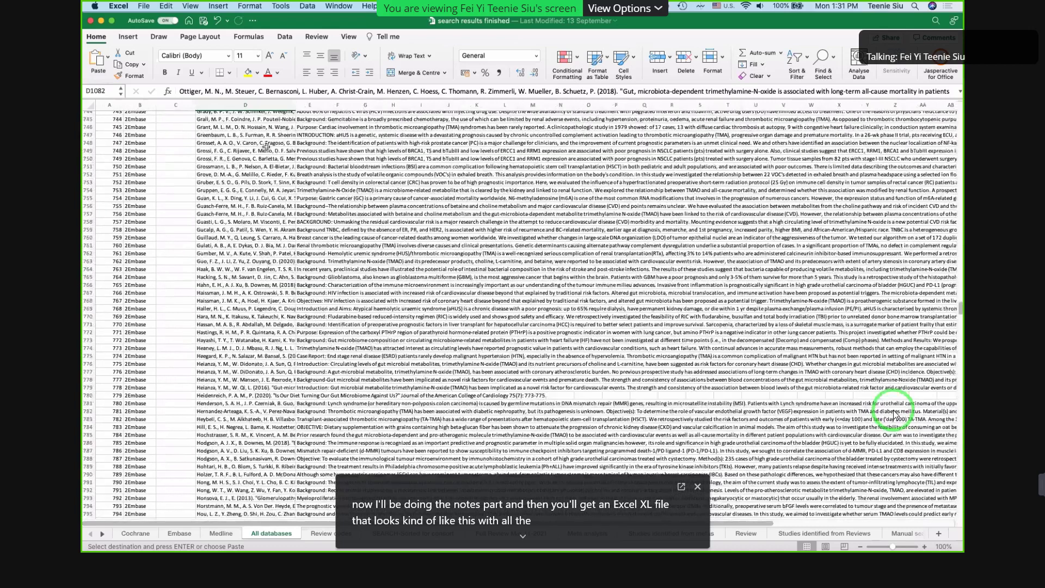
{"action": "scroll", "coordinate": [894, 415], "scroll_direction": "up", "scroll_amount": 20}
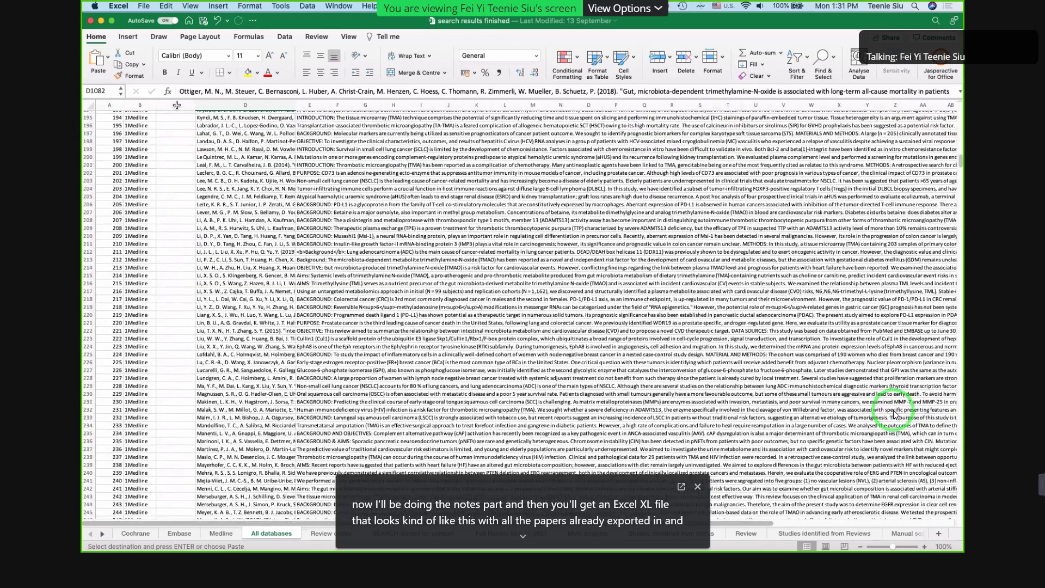